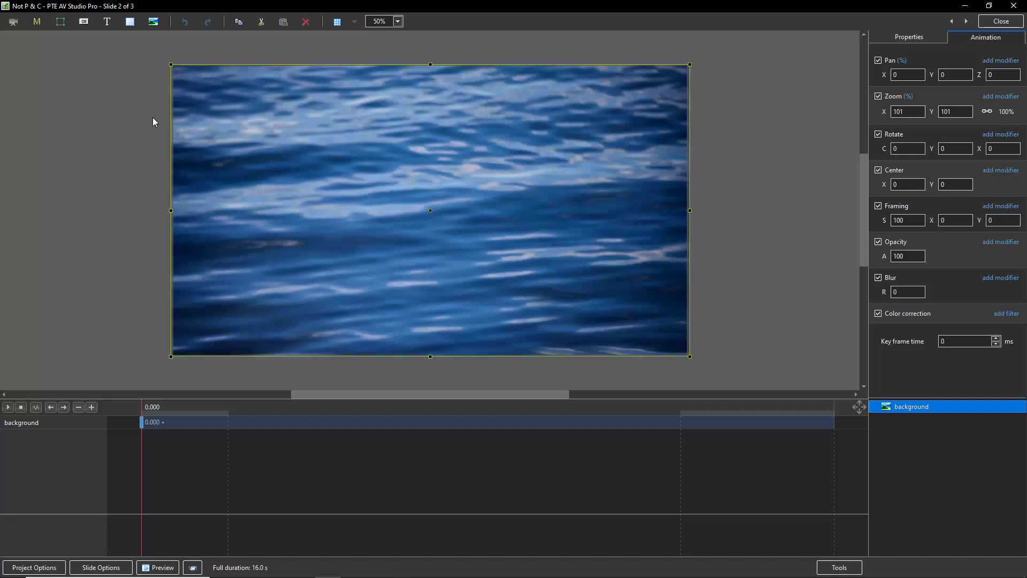
Step: Add the Gull 002 image from the Working Folder to the slide as an independent object above the background
{"action": "left_click", "coordinate": [85, 148]}
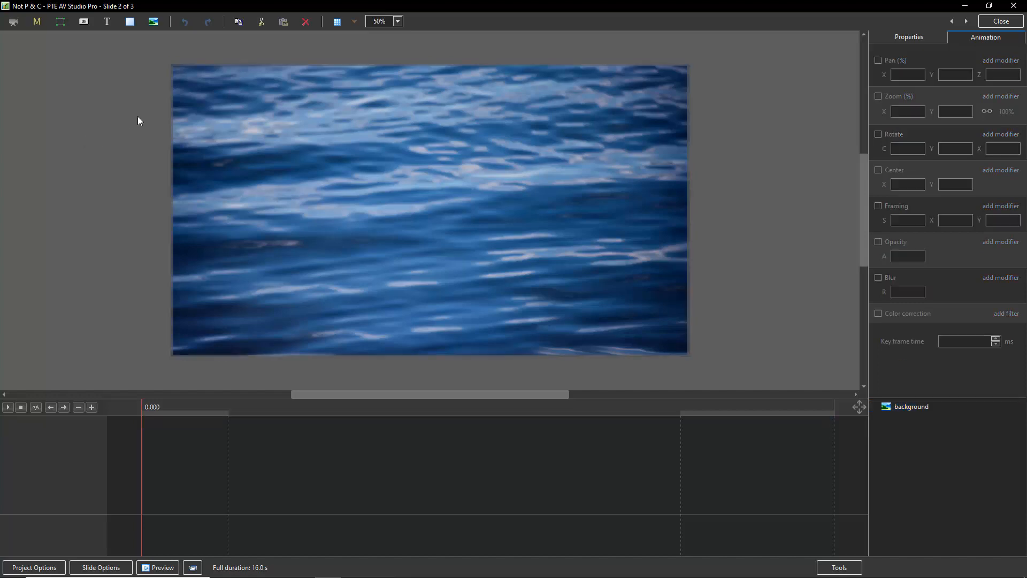
{"action": "left_click", "coordinate": [154, 23]}
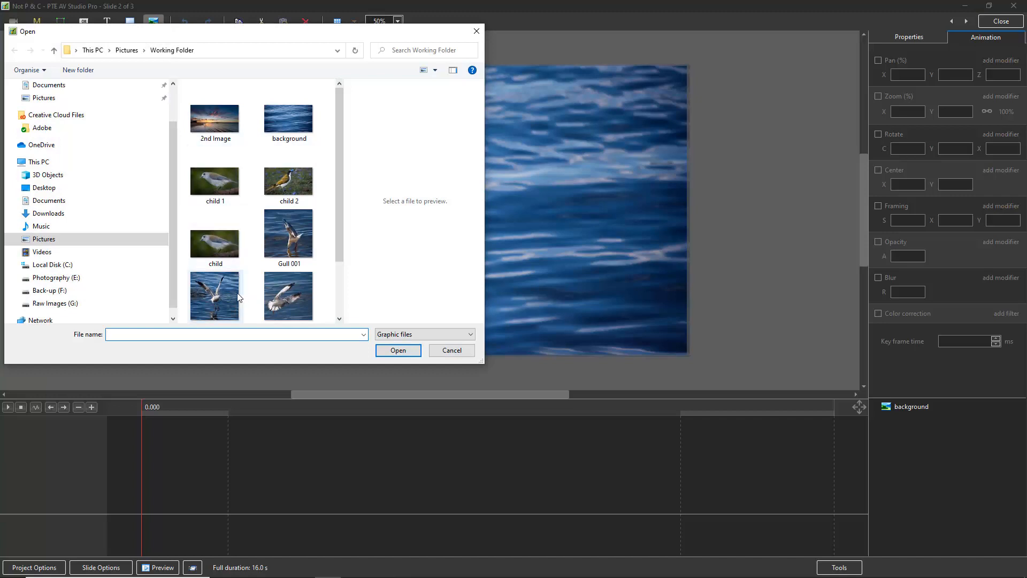
{"action": "left_click", "coordinate": [214, 295]}
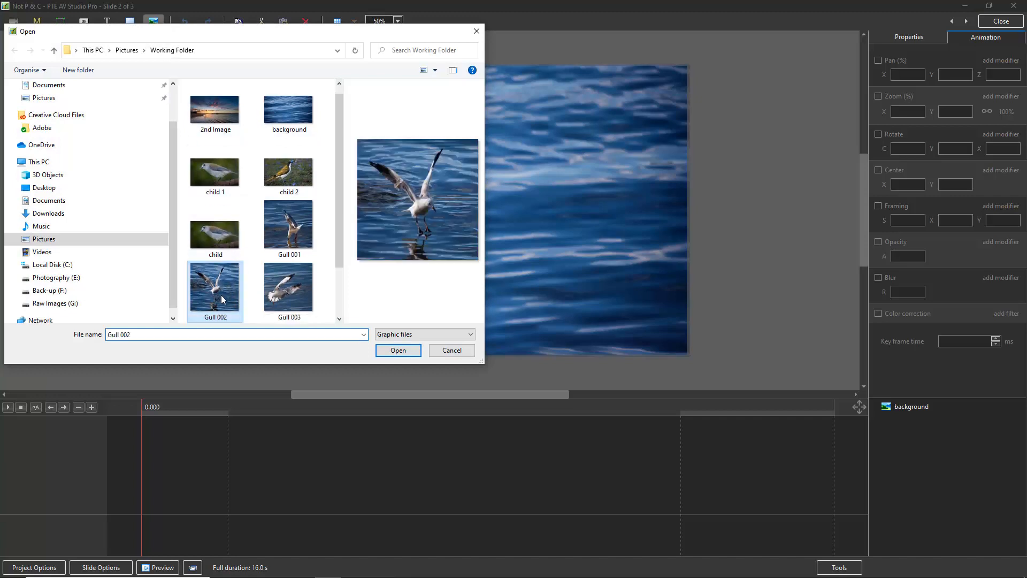
{"action": "left_click", "coordinate": [400, 351]}
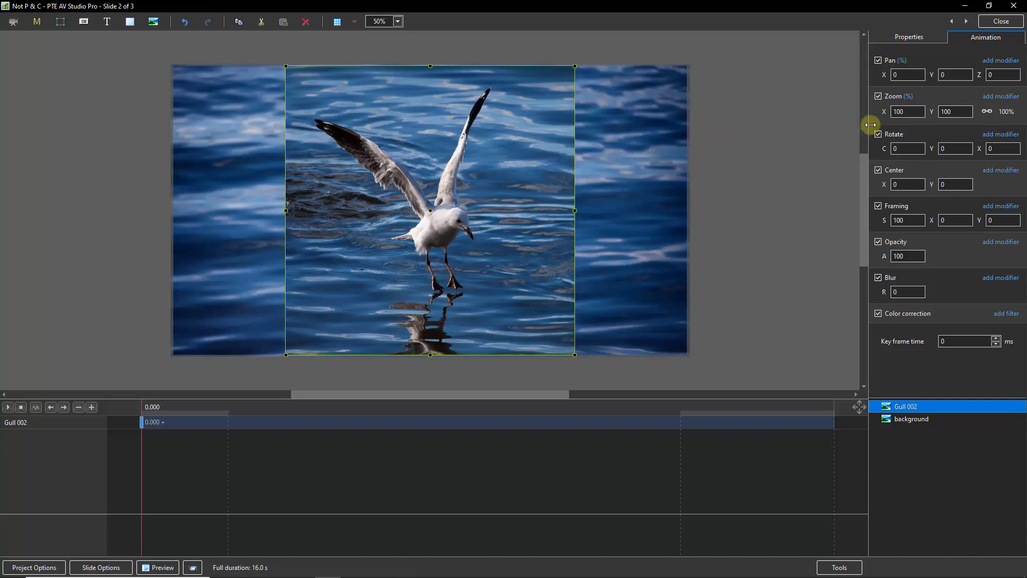
Step: Reduce Gull 002 to 76% zoom and shift it horizontally to a pan X of -41
{"action": "left_click_drag", "start_coordinate": [886, 112], "coordinate": [870, 110]}
{"action": "left_click_drag", "start_coordinate": [882, 75], "coordinate": [865, 78]}
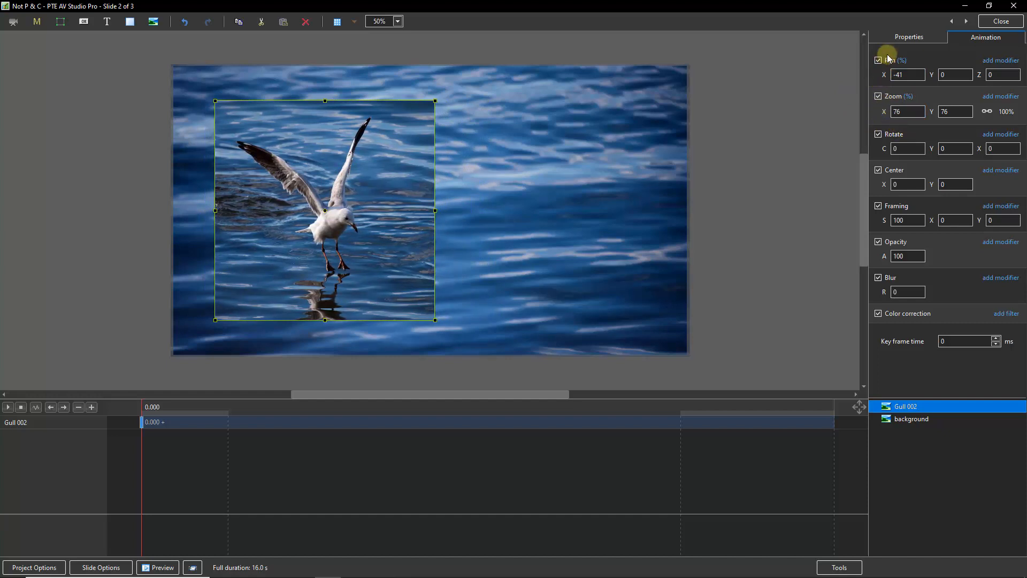
Step: Give the Gull 002 image a white border and a shadow
{"action": "left_click", "coordinate": [909, 38]}
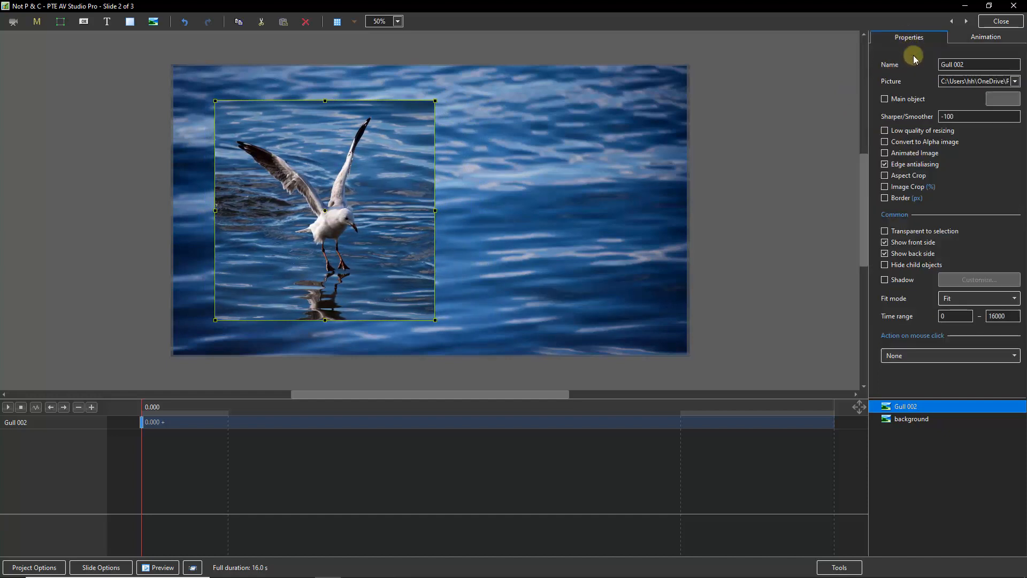
{"action": "left_click", "coordinate": [888, 200]}
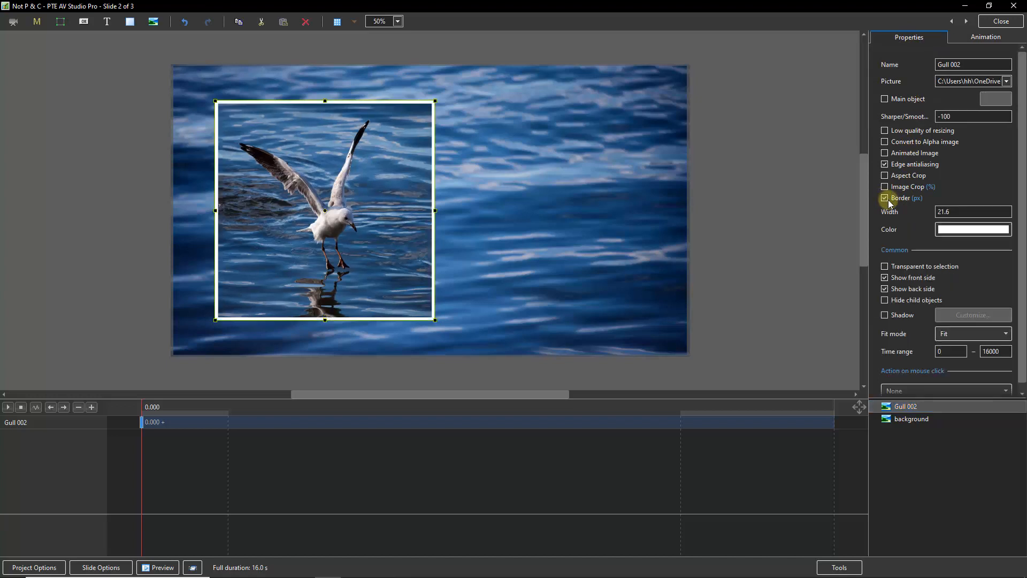
{"action": "left_click", "coordinate": [885, 316]}
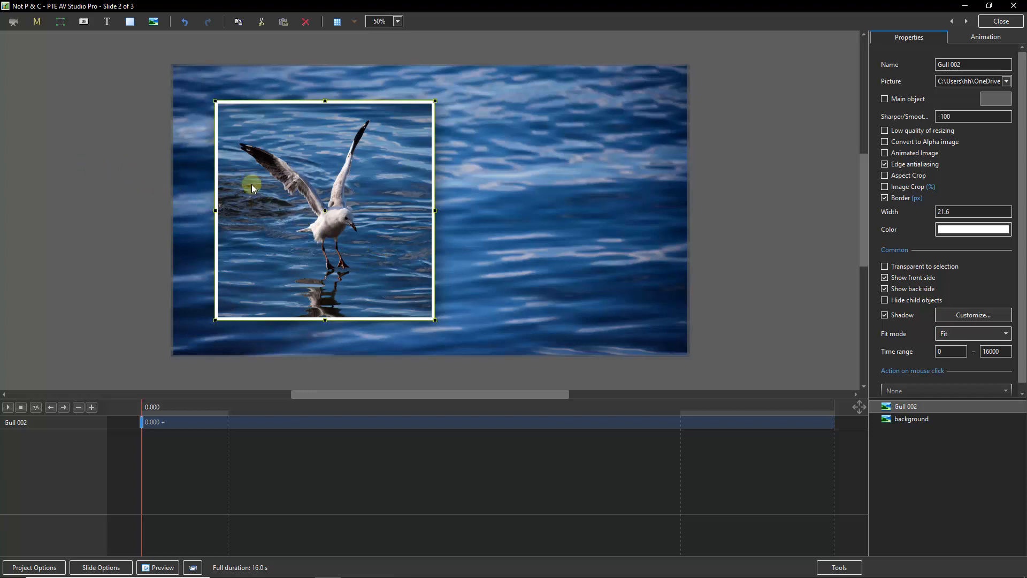
Step: With no object selected, add the Gull 001 image from the Working Folder to the slide as an independent object
{"action": "left_click", "coordinate": [947, 473]}
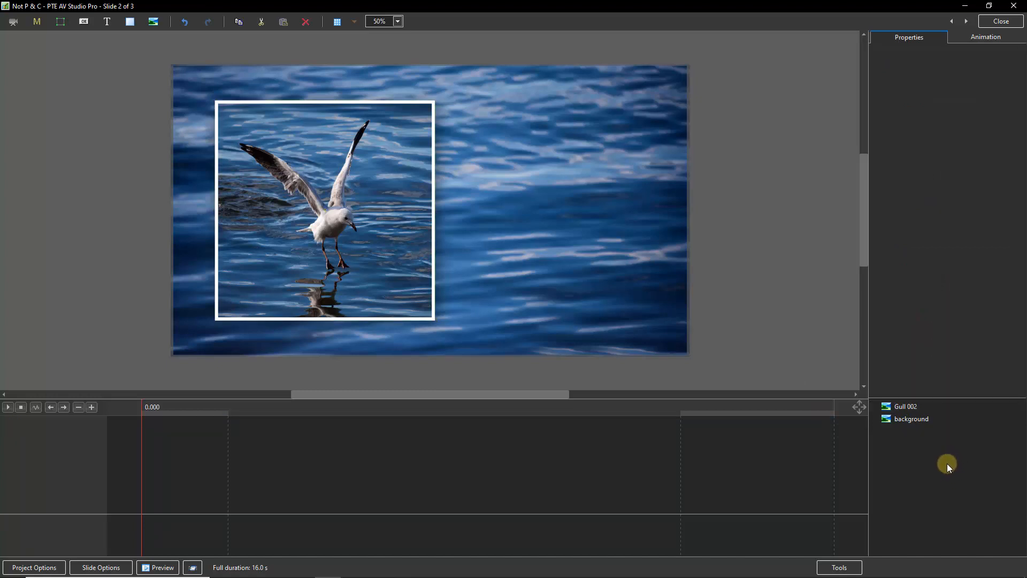
{"action": "right_click", "coordinate": [935, 462]}
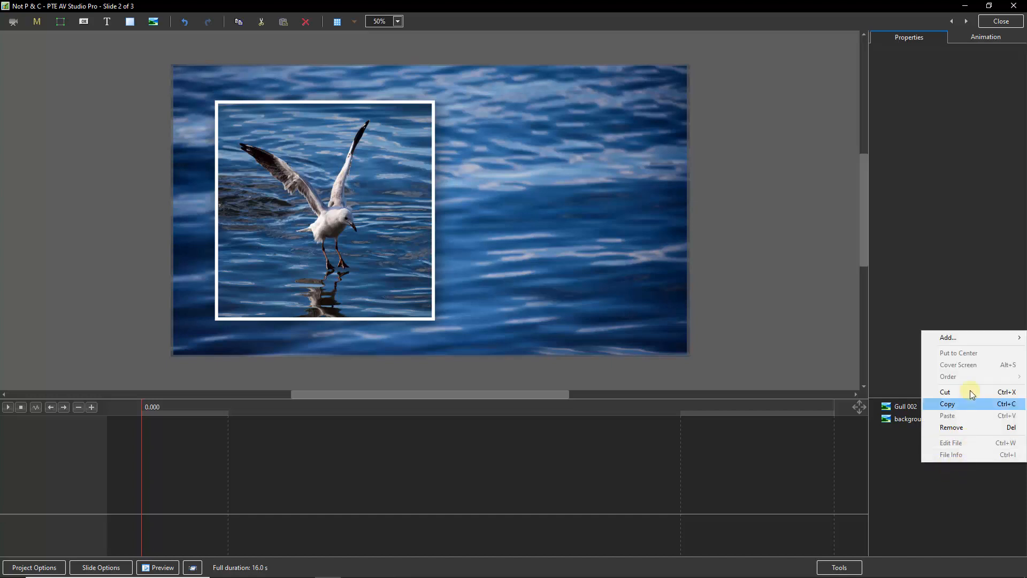
{"action": "mouse_move", "coordinate": [951, 337]}
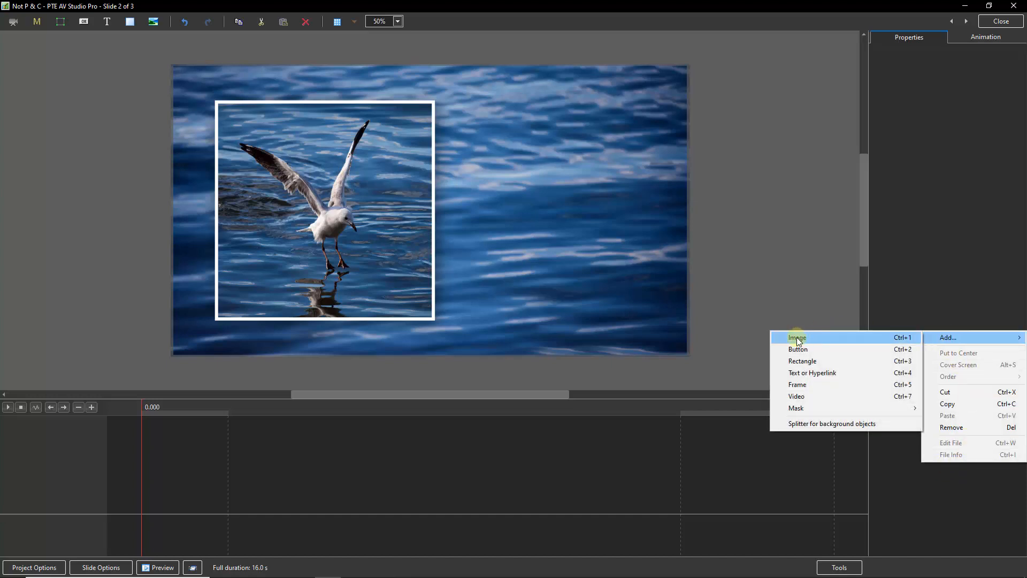
{"action": "left_click", "coordinate": [845, 338]}
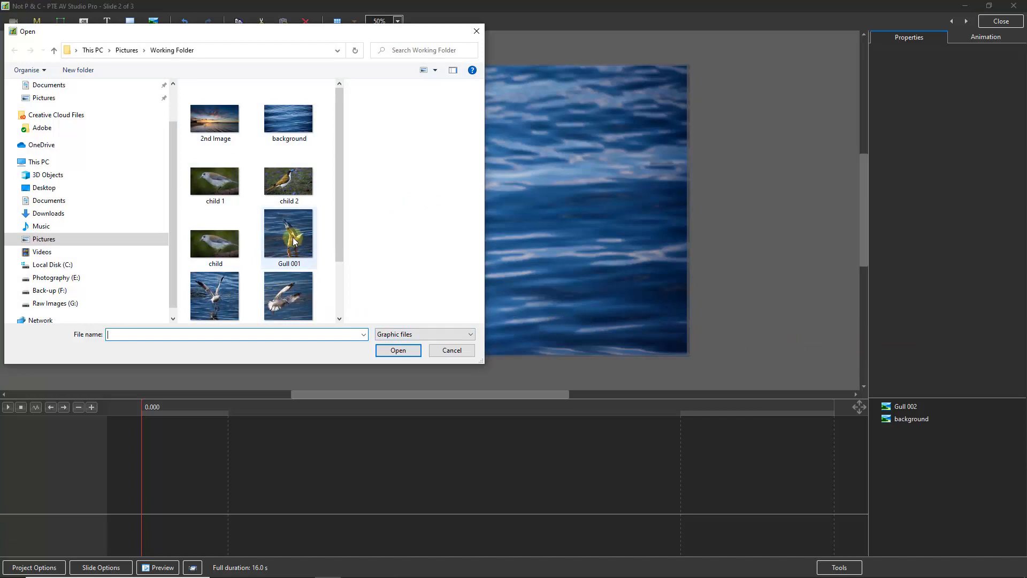
{"action": "left_click", "coordinate": [291, 236]}
{"action": "left_click", "coordinate": [403, 351]}
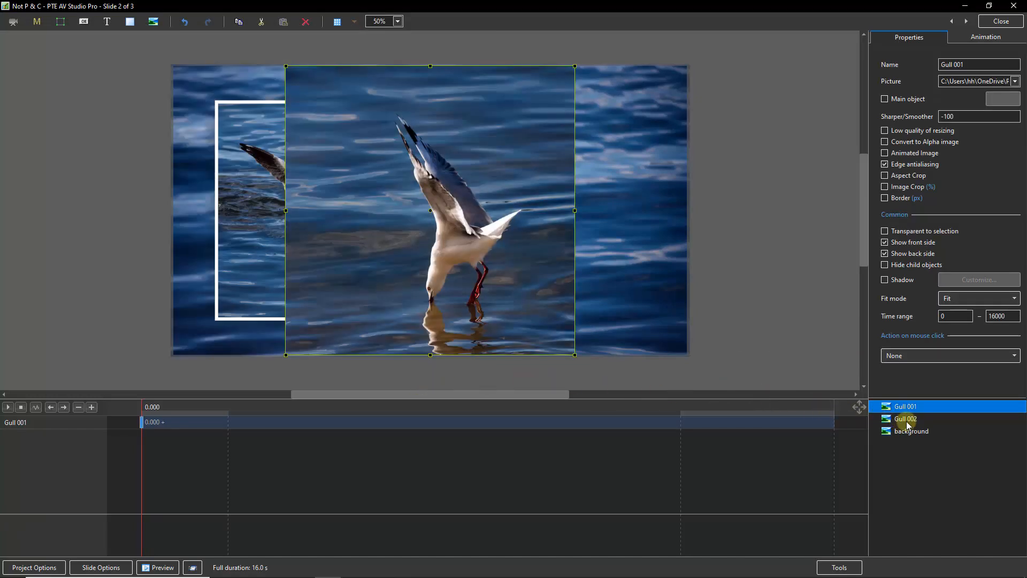
Step: Check Gull 002's zoom and set Gull 001's zoom to the same 76%
{"action": "left_click", "coordinate": [981, 41]}
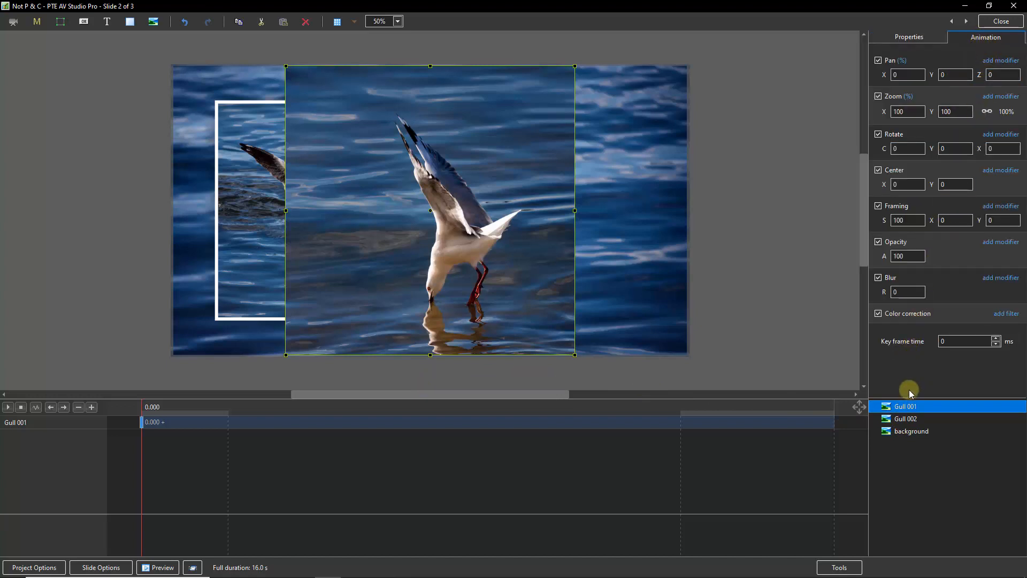
{"action": "left_click", "coordinate": [908, 423]}
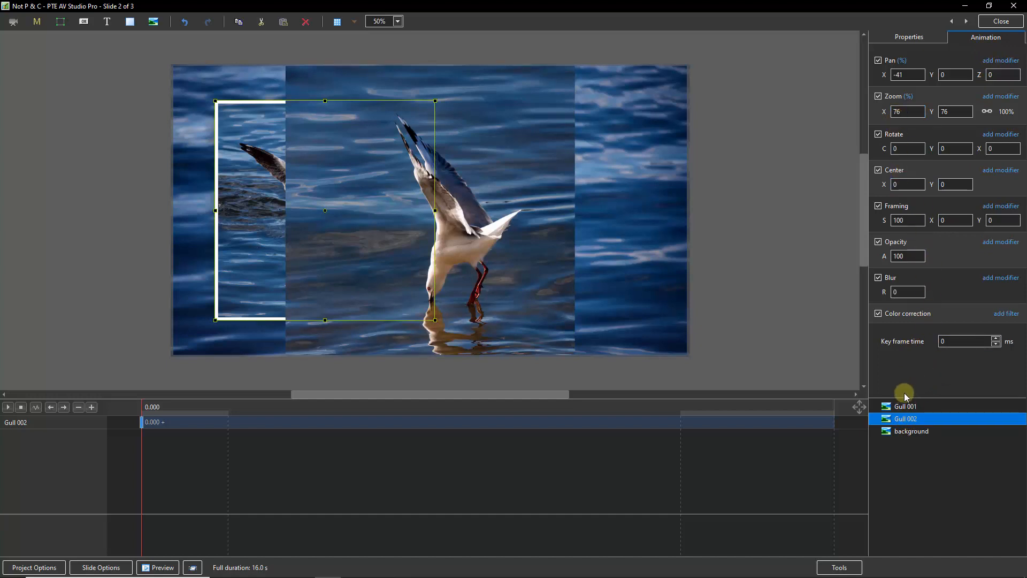
{"action": "left_click", "coordinate": [906, 408]}
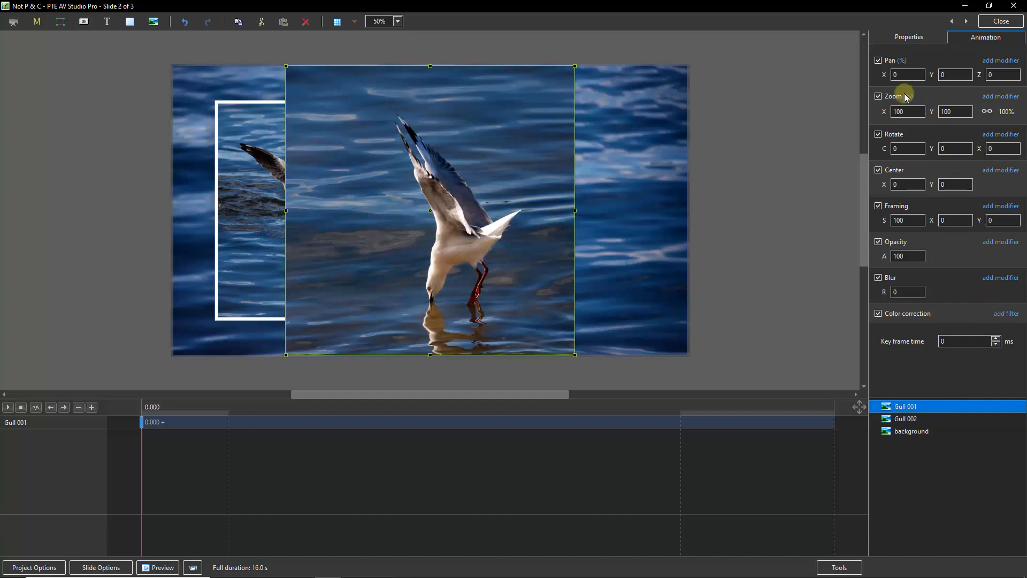
{"action": "double_click", "coordinate": [908, 113]}
{"action": "type", "text": "76"}
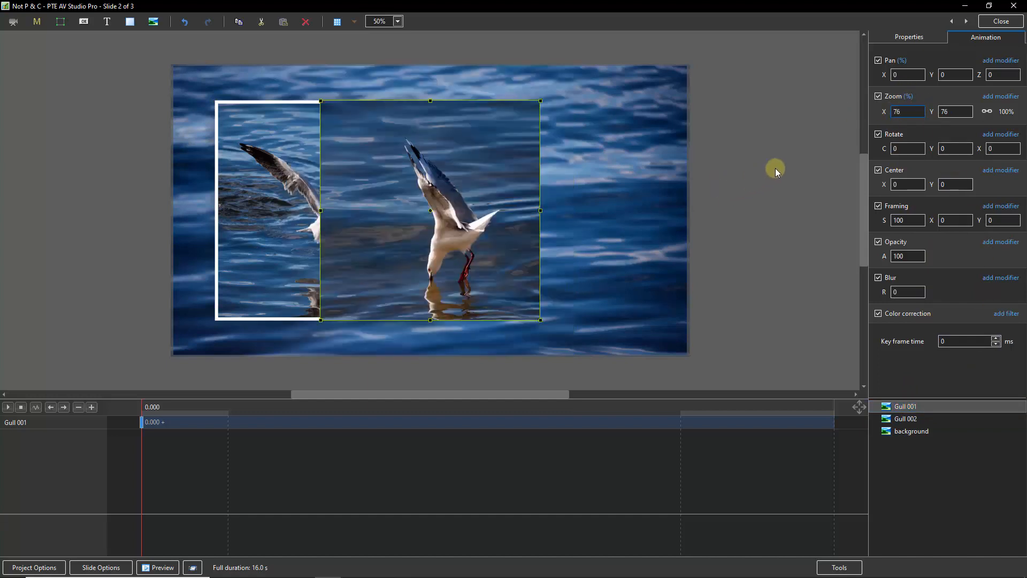
Step: Give the Gull 001 image a white border and a shadow
{"action": "left_click", "coordinate": [912, 36]}
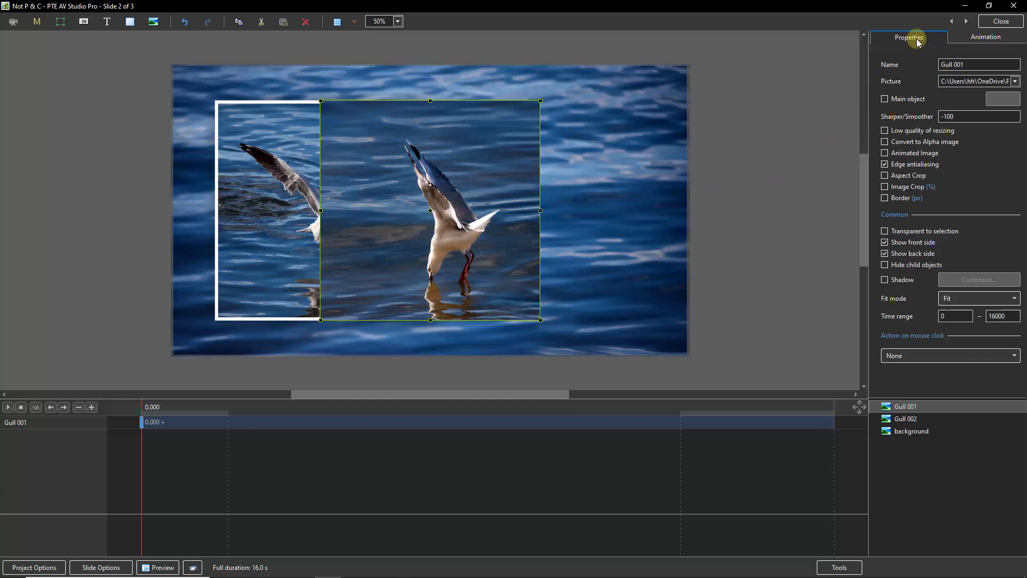
{"action": "left_click", "coordinate": [886, 198]}
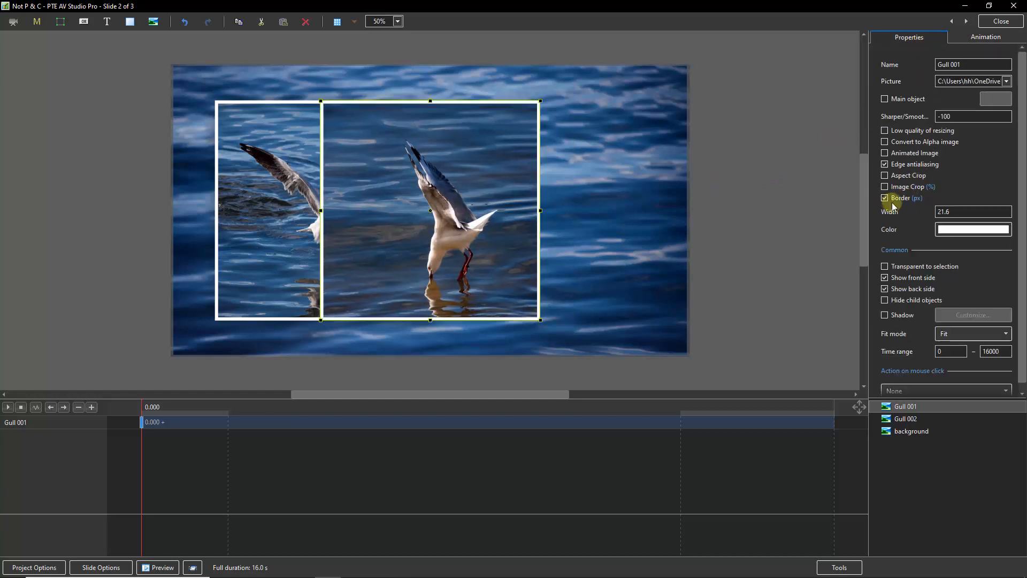
{"action": "left_click", "coordinate": [885, 315]}
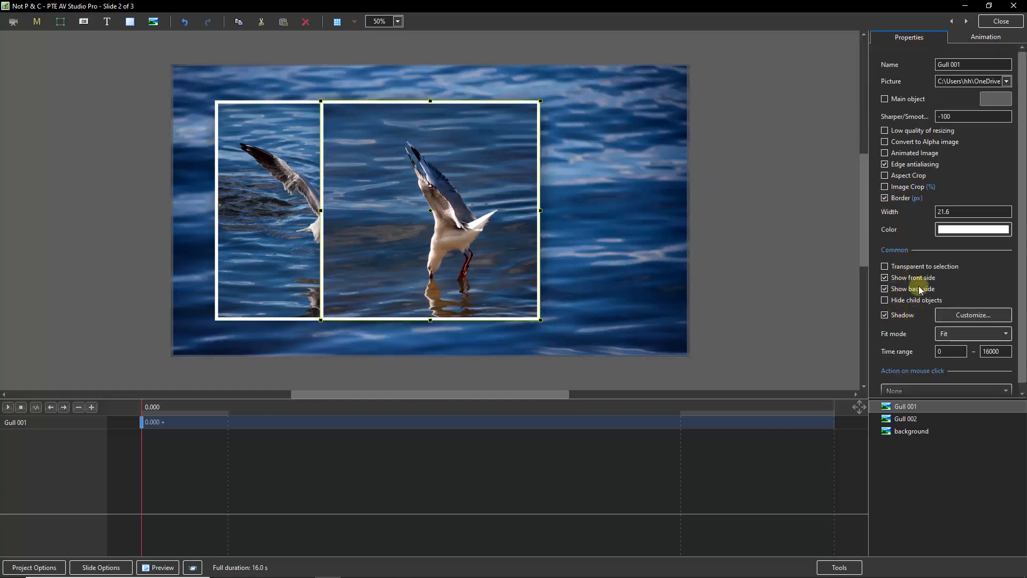
Step: Check Gull 002's horizontal pan and set Gull 001's pan X to the opposite value, 41
{"action": "left_click", "coordinate": [986, 42]}
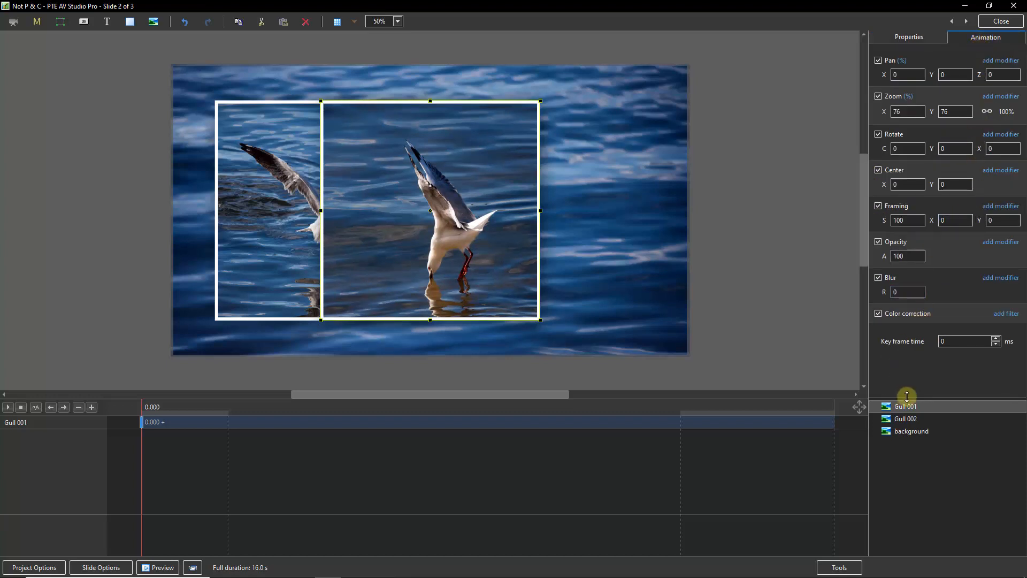
{"action": "left_click", "coordinate": [909, 420]}
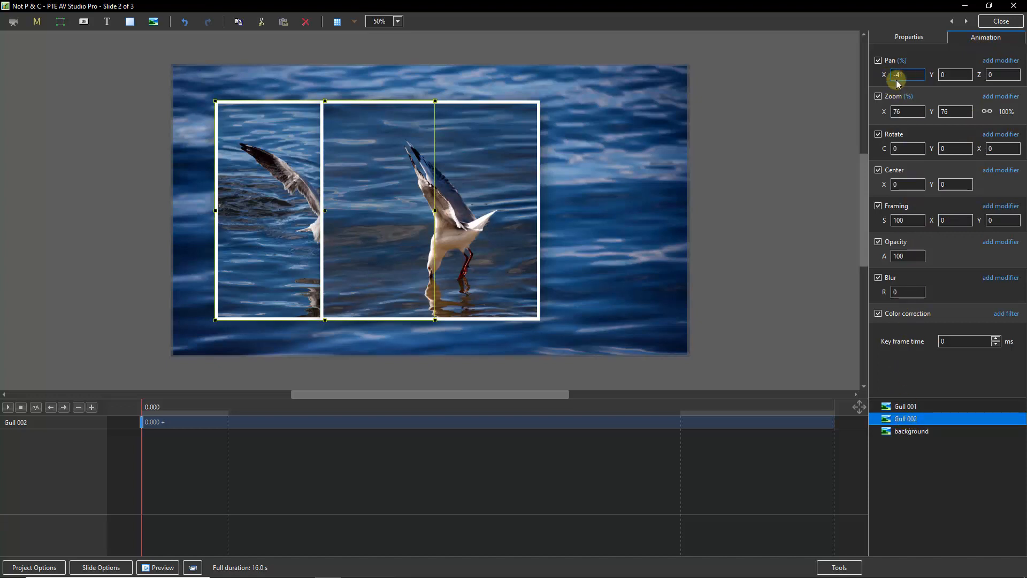
{"action": "left_click", "coordinate": [904, 407]}
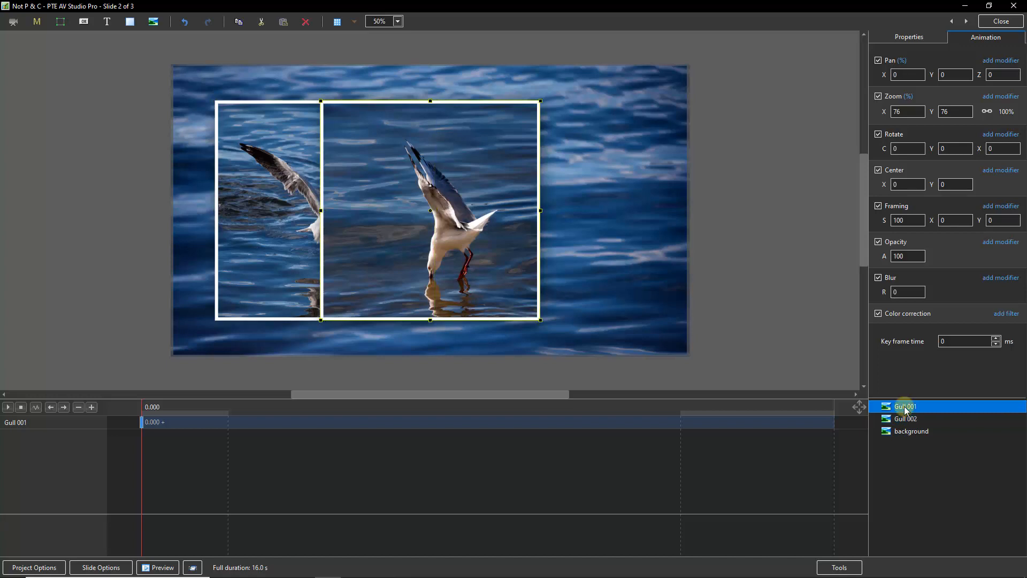
{"action": "left_click", "coordinate": [902, 74]}
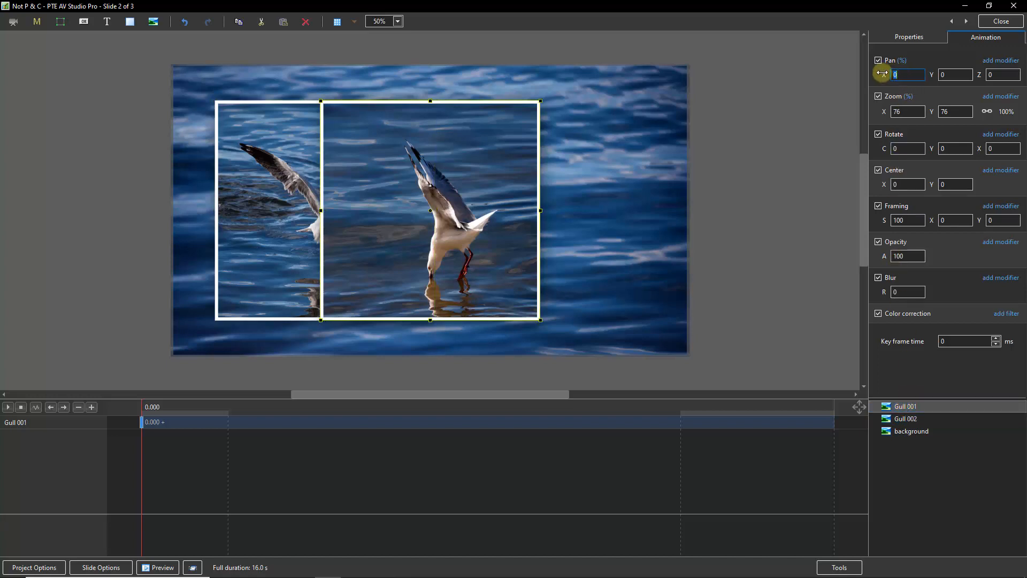
{"action": "type", "text": "4"}
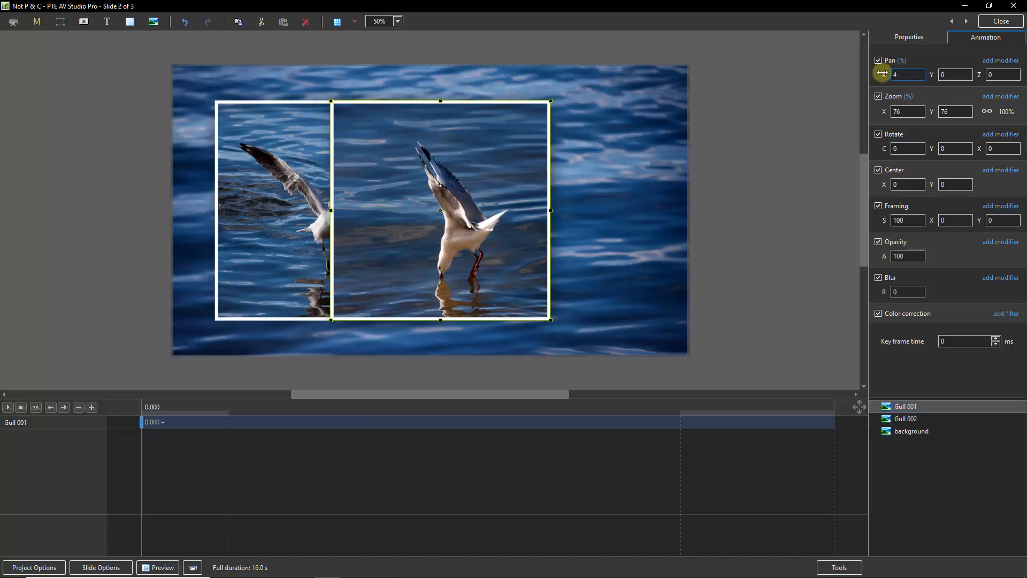
{"action": "type", "text": "1"}
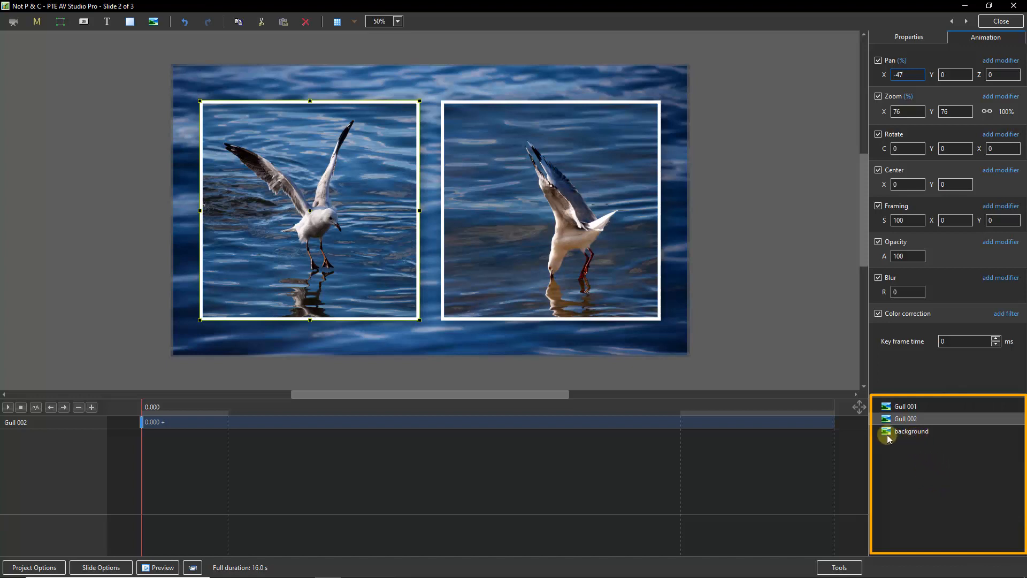
Step: Select Gull 001 and Gull 002 together and move both of their starting keyframes to about 10.045 s on the timeline
{"action": "left_click", "coordinate": [906, 431]}
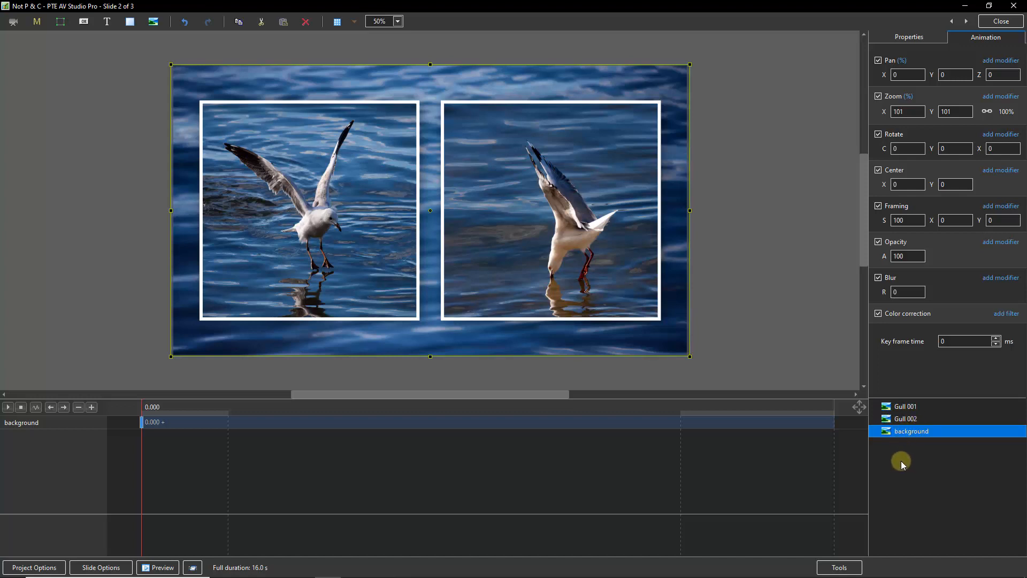
{"action": "left_click", "coordinate": [901, 406]}
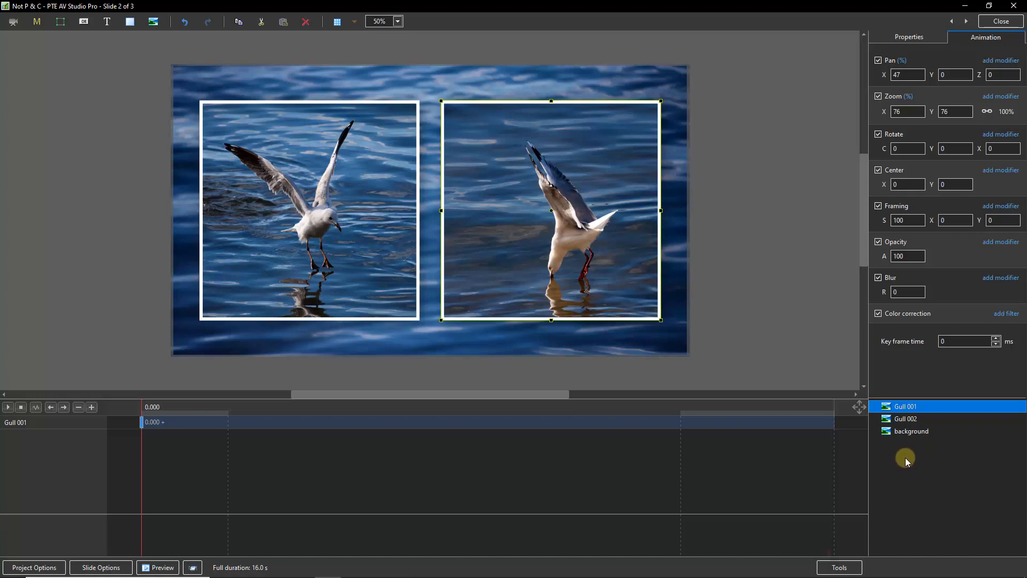
{"action": "left_click", "coordinate": [905, 419], "text": "ctrl"}
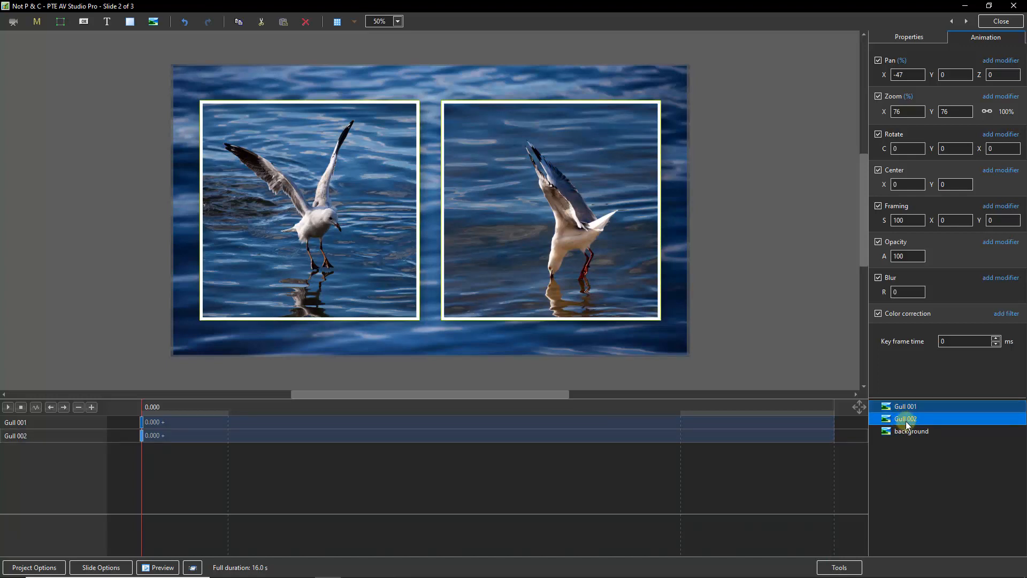
{"action": "left_click", "coordinate": [142, 426]}
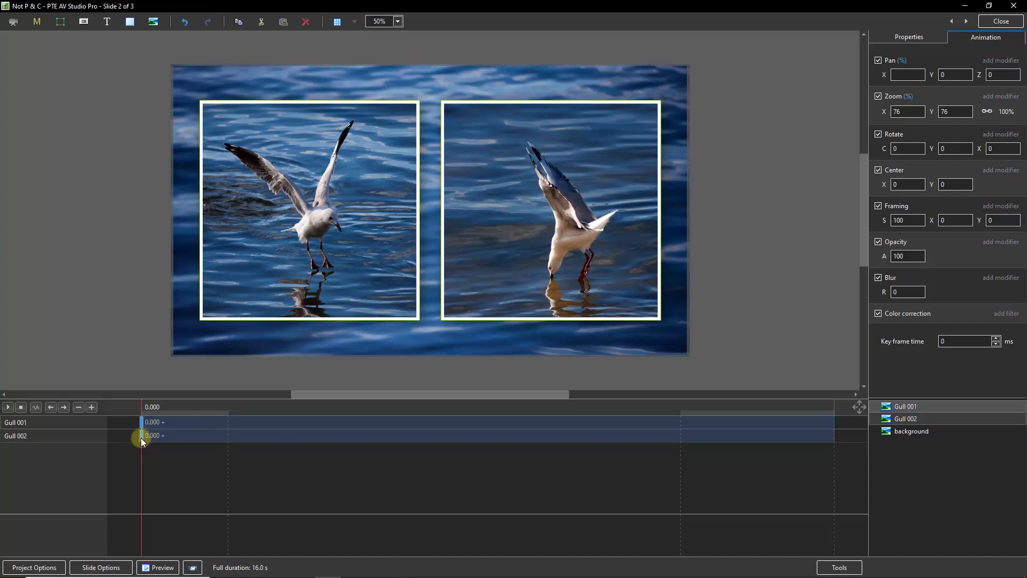
{"action": "left_click_drag", "start_coordinate": [142, 438], "coordinate": [576, 449]}
Step: Clone a keyframe for Gull 001 and for Gull 002, aligning both clones at about 3.781 s
{"action": "left_click", "coordinate": [305, 424]}
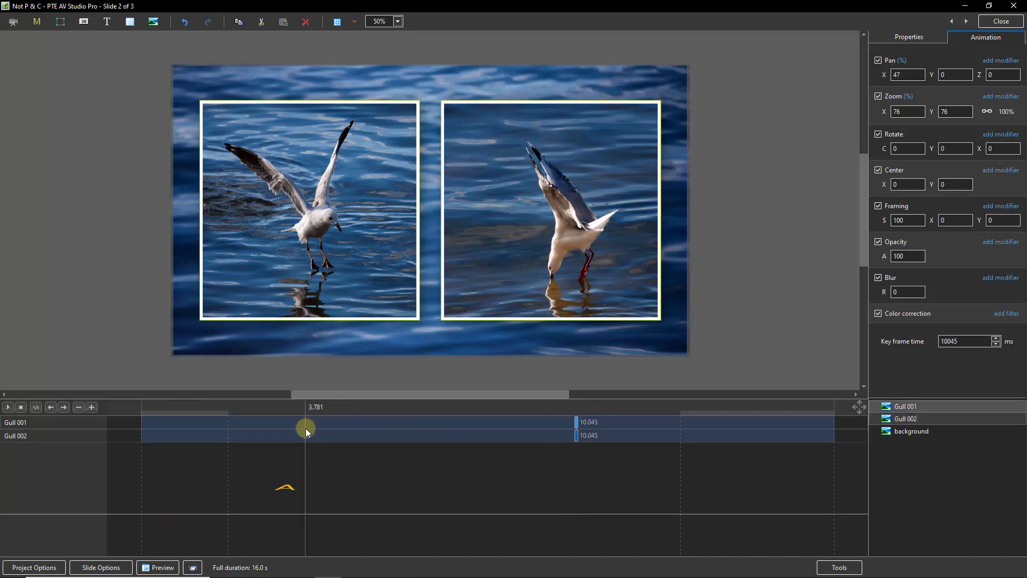
{"action": "key", "text": "alt+Insert"}
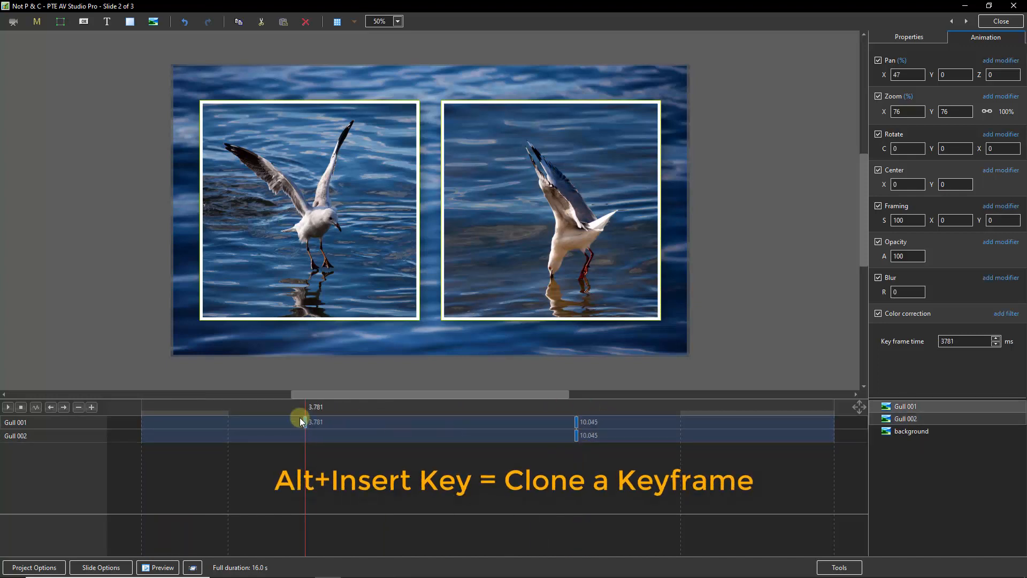
{"action": "left_click", "coordinate": [303, 438]}
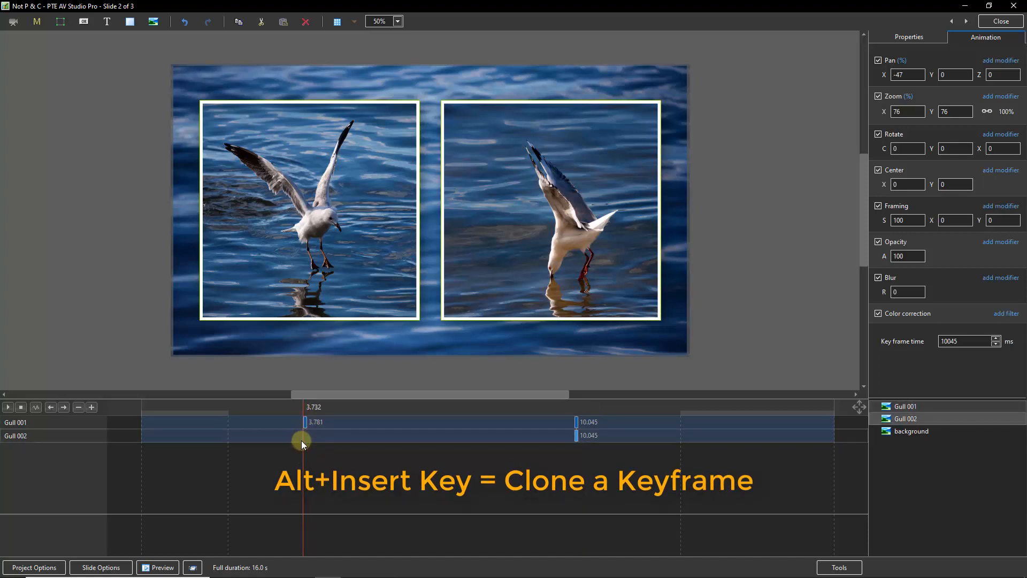
{"action": "key", "text": "alt+Insert"}
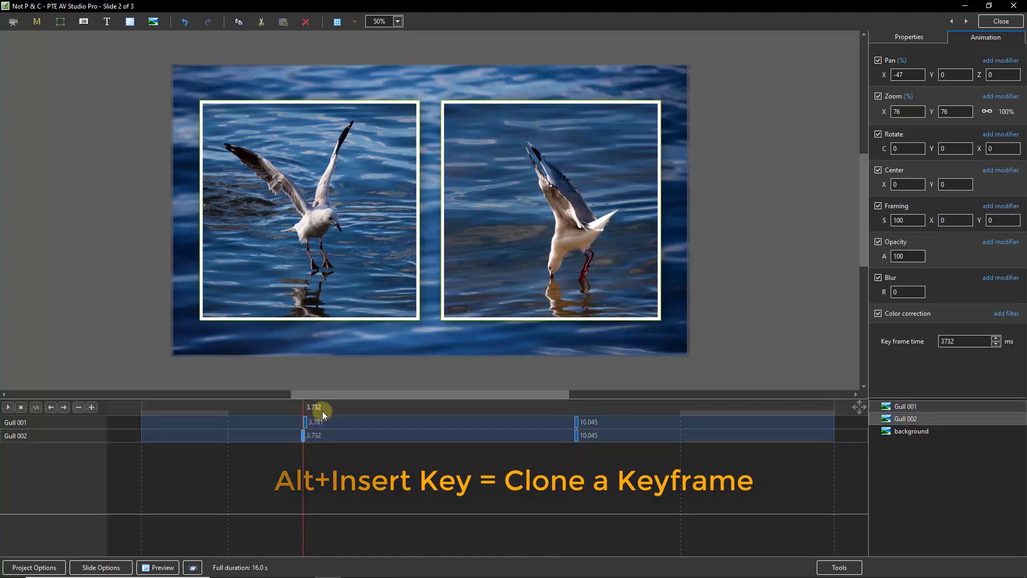
{"action": "left_click_drag", "start_coordinate": [304, 435], "coordinate": [307, 435]}
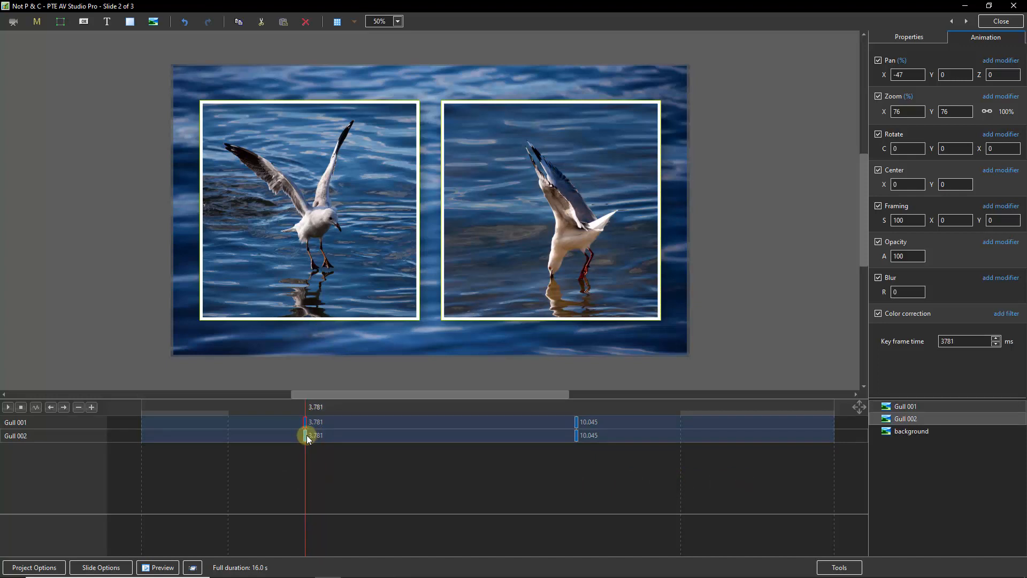
Step: Set Gull 001's pan X to 144 and its Y rotation to -62 at the 3.781 s keyframe
{"action": "left_click", "coordinate": [305, 423]}
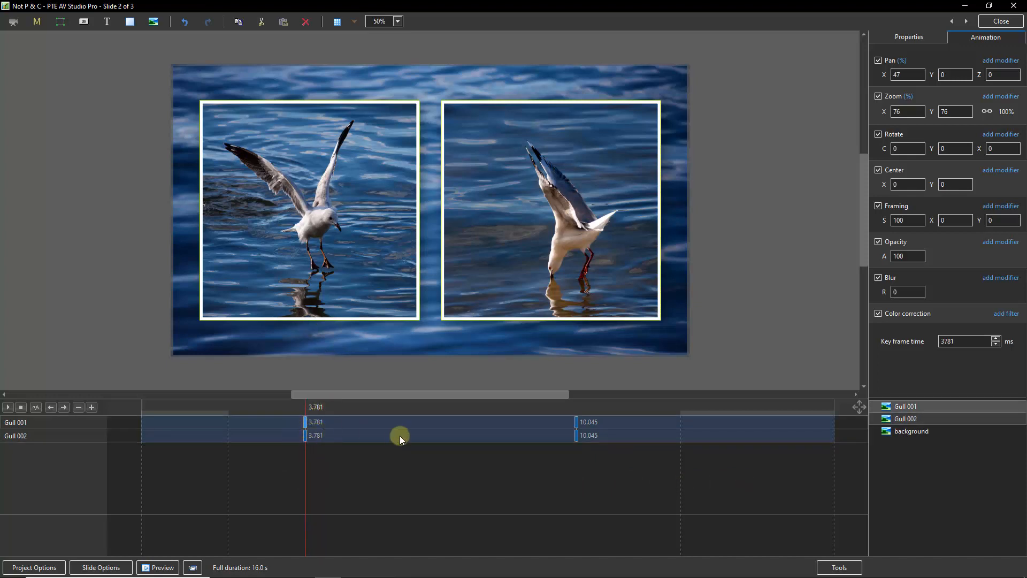
{"action": "left_click", "coordinate": [903, 407]}
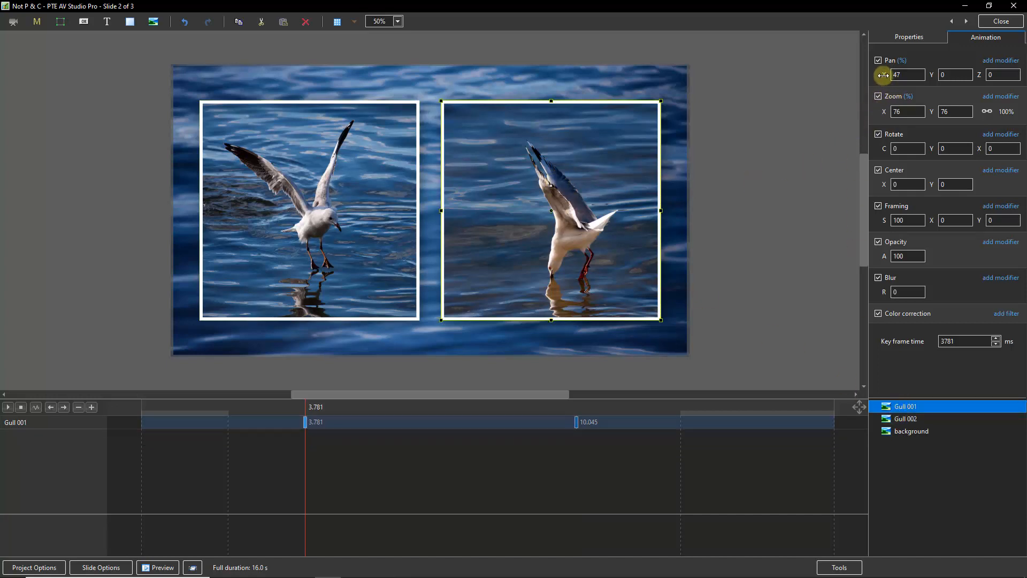
{"action": "left_click_drag", "start_coordinate": [883, 75], "coordinate": [938, 75]}
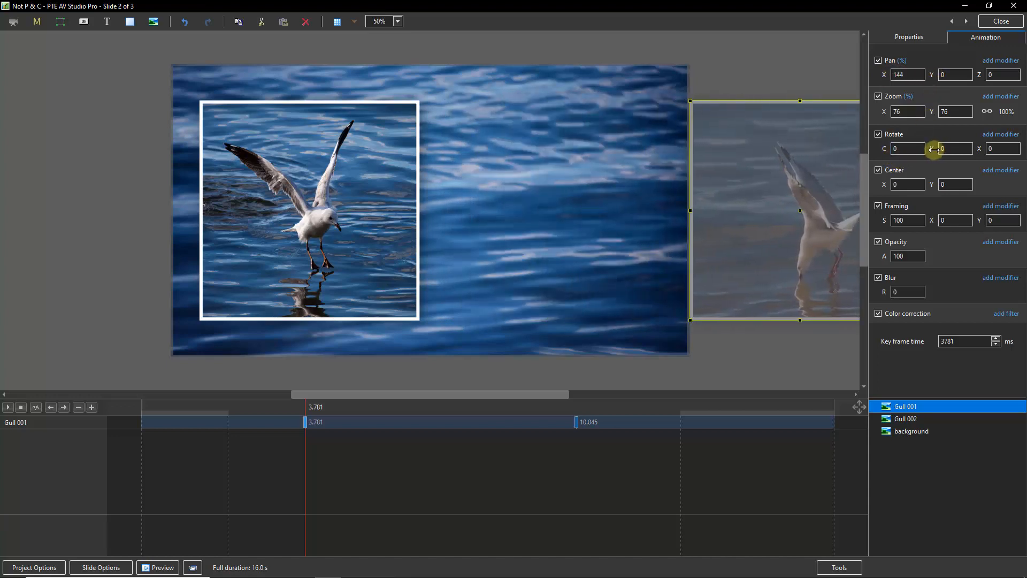
{"action": "left_click_drag", "start_coordinate": [933, 147], "coordinate": [901, 154]}
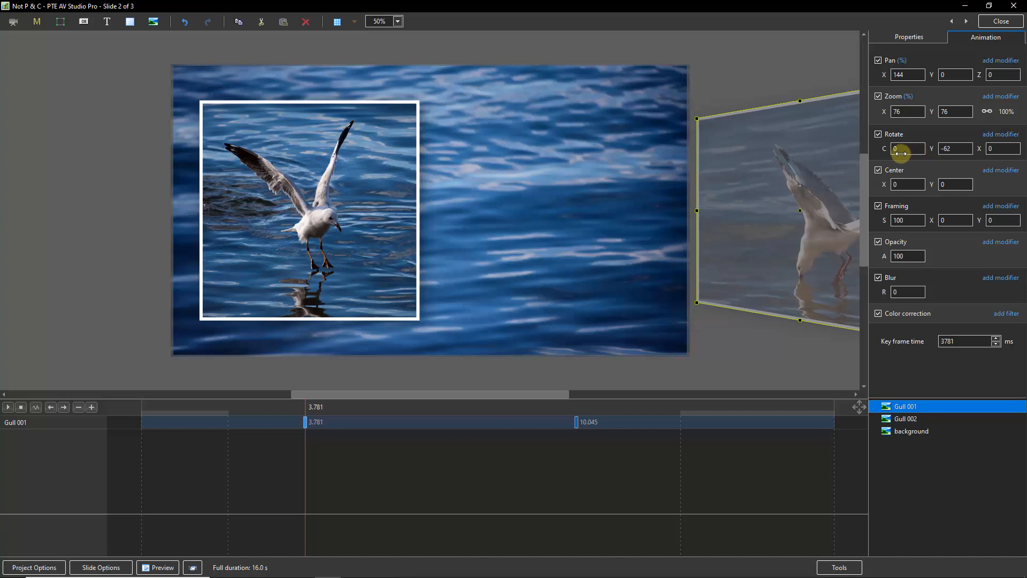
Step: Set Gull 002's pan X to -144 and its Y rotation to 60 at the 3.781 s keyframe
{"action": "left_click", "coordinate": [904, 419]}
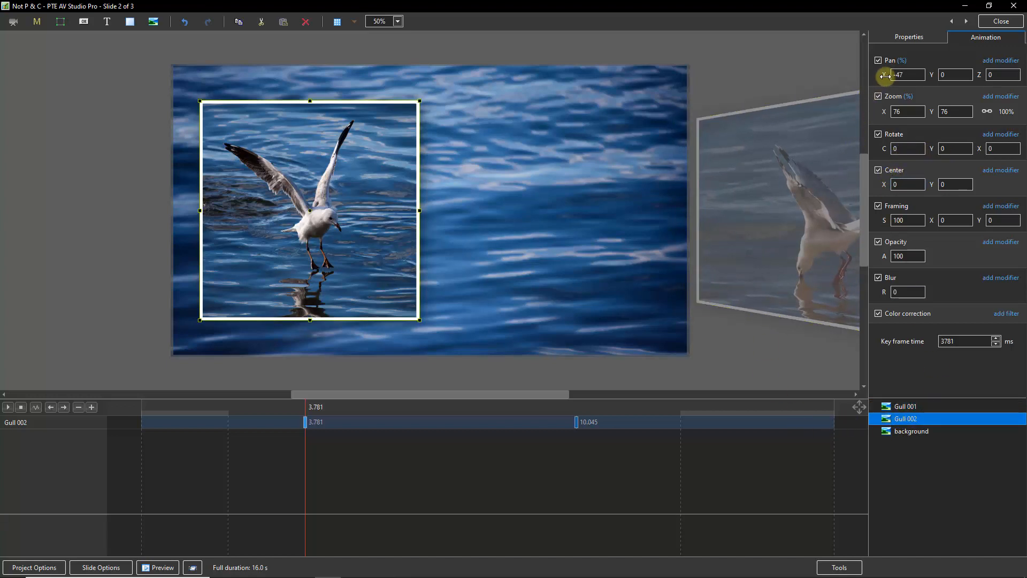
{"action": "left_click_drag", "start_coordinate": [883, 74], "coordinate": [834, 85]}
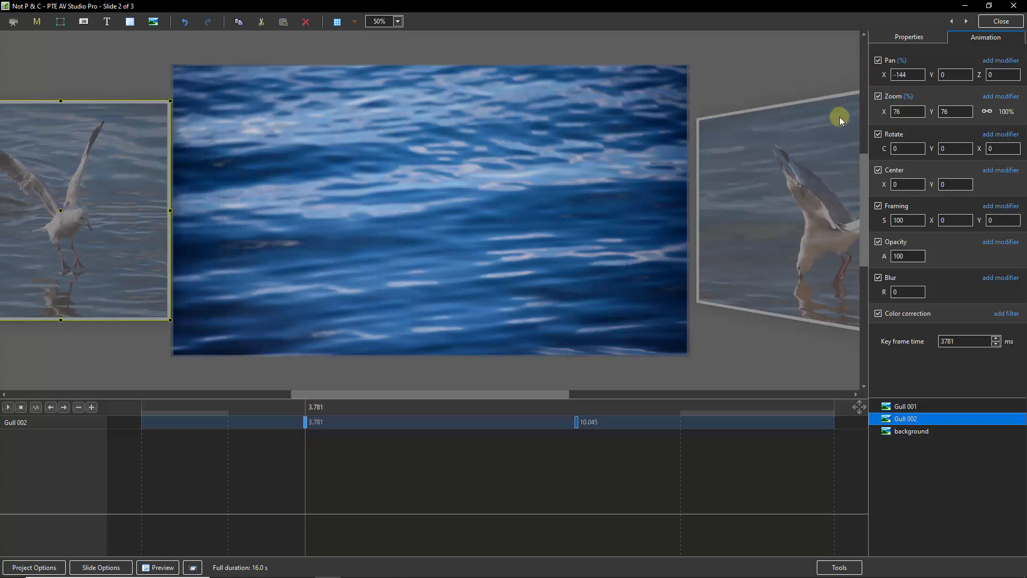
{"action": "left_click_drag", "start_coordinate": [932, 147], "coordinate": [965, 146]}
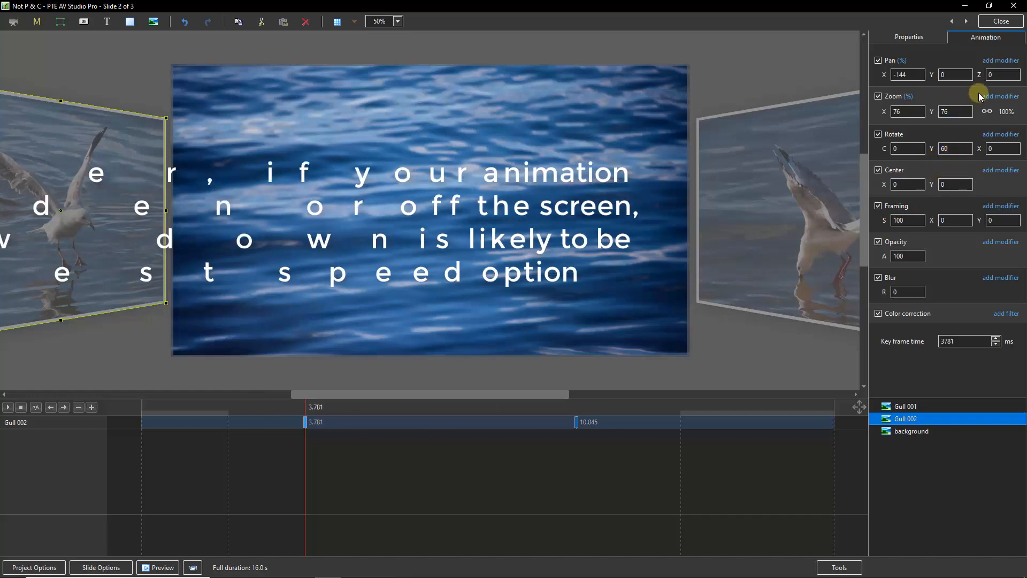
Step: Add the Slow down animation speed to both Pan and Rotate on Gull 002's 3.781 s keyframe
{"action": "left_click", "coordinate": [998, 63]}
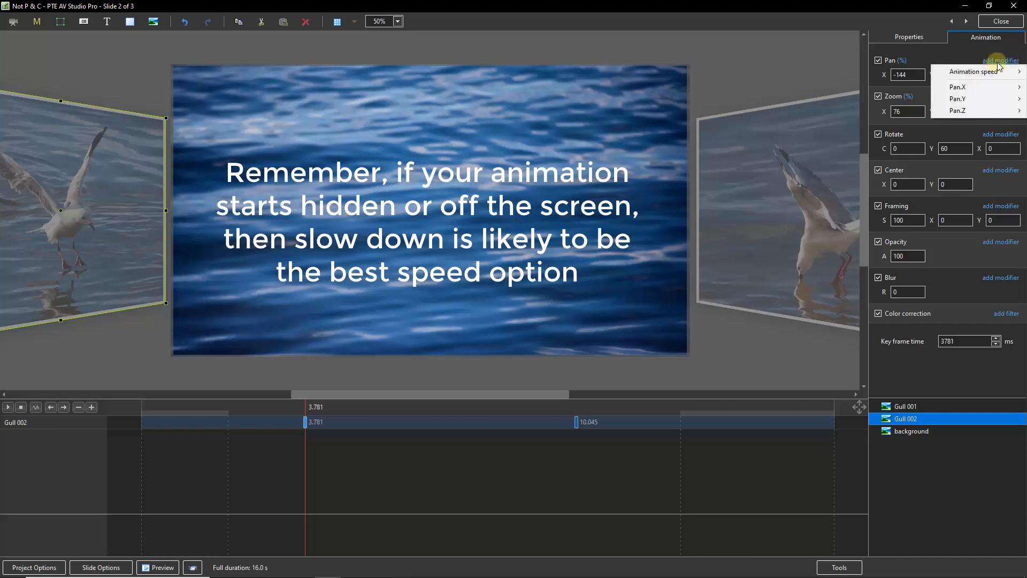
{"action": "mouse_move", "coordinate": [974, 71]}
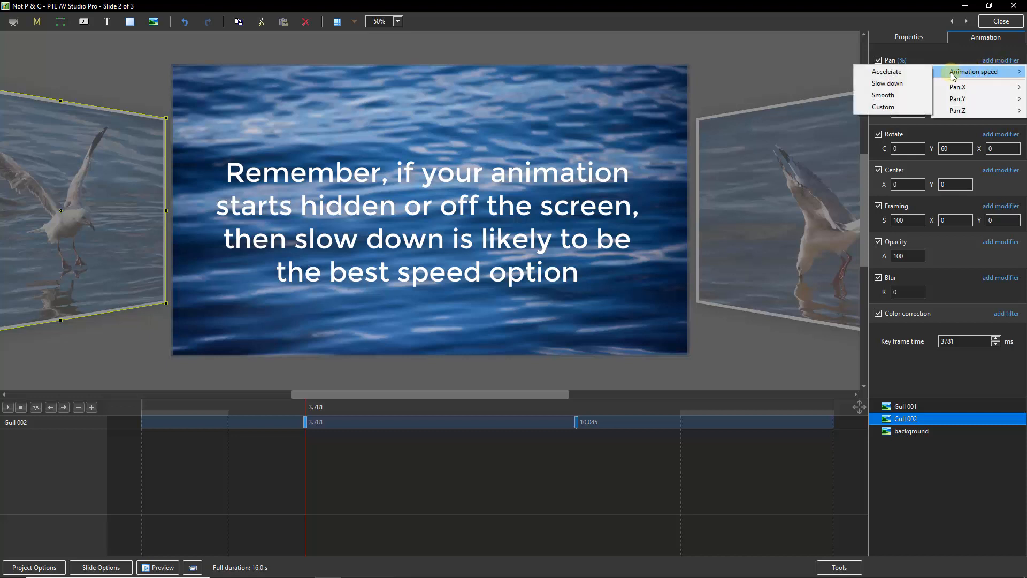
{"action": "left_click", "coordinate": [894, 86]}
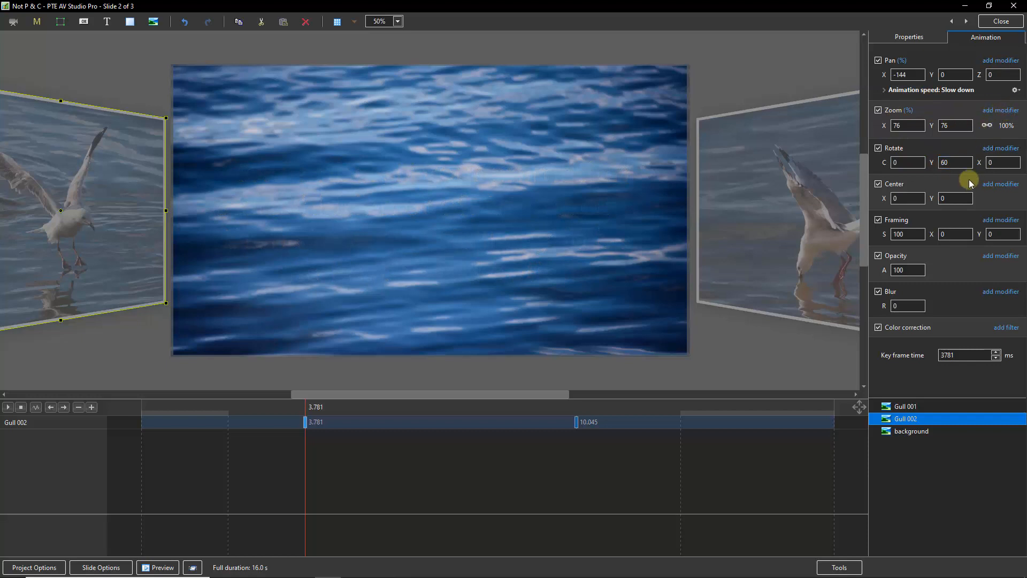
{"action": "left_click", "coordinate": [999, 149]}
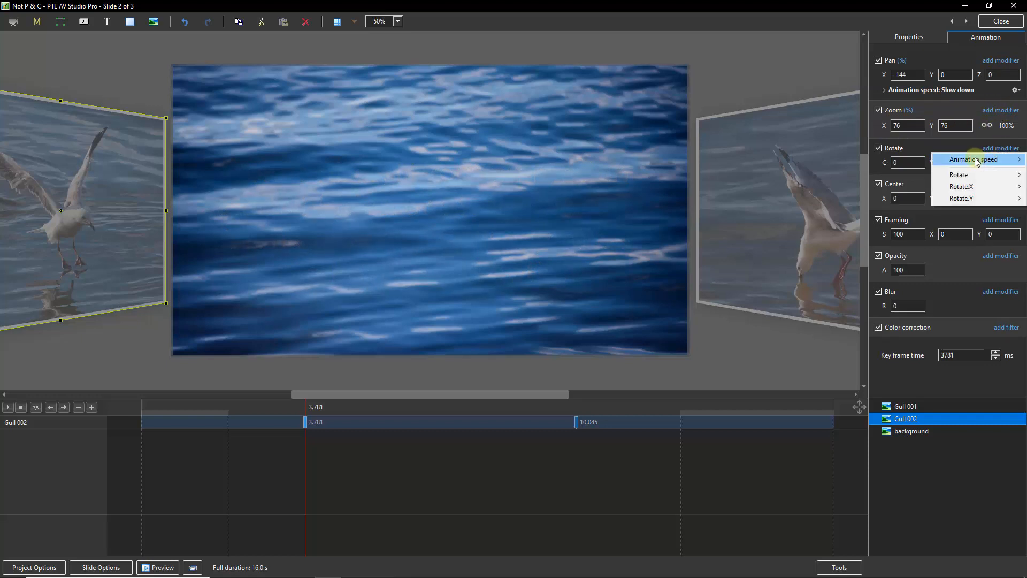
{"action": "mouse_move", "coordinate": [974, 160]}
{"action": "left_click", "coordinate": [895, 171]}
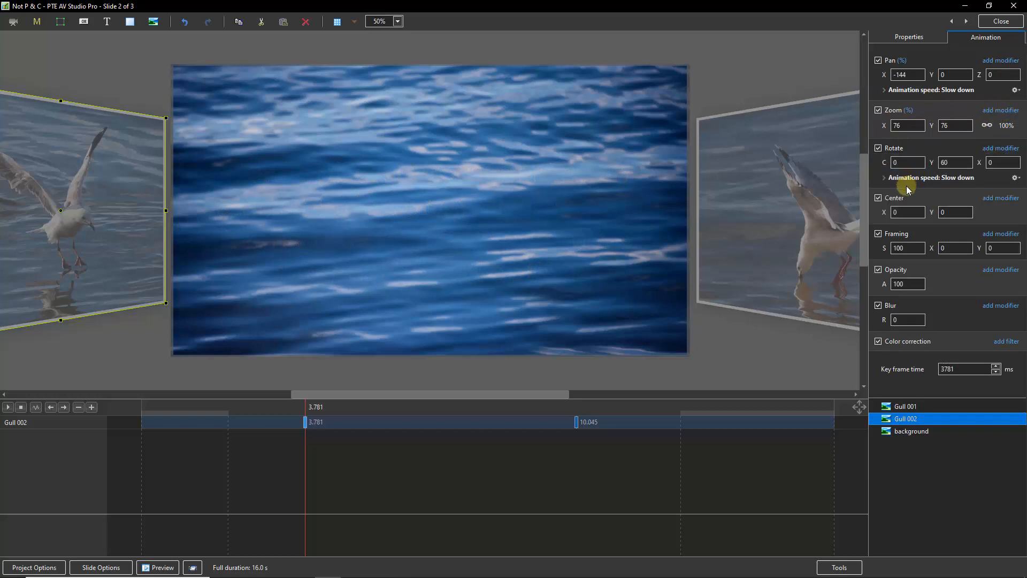
Step: Add the Slow down animation speed to Gull 001's Pan and Rotate at 3.781 s, and play the animation from the start
{"action": "left_click", "coordinate": [899, 406]}
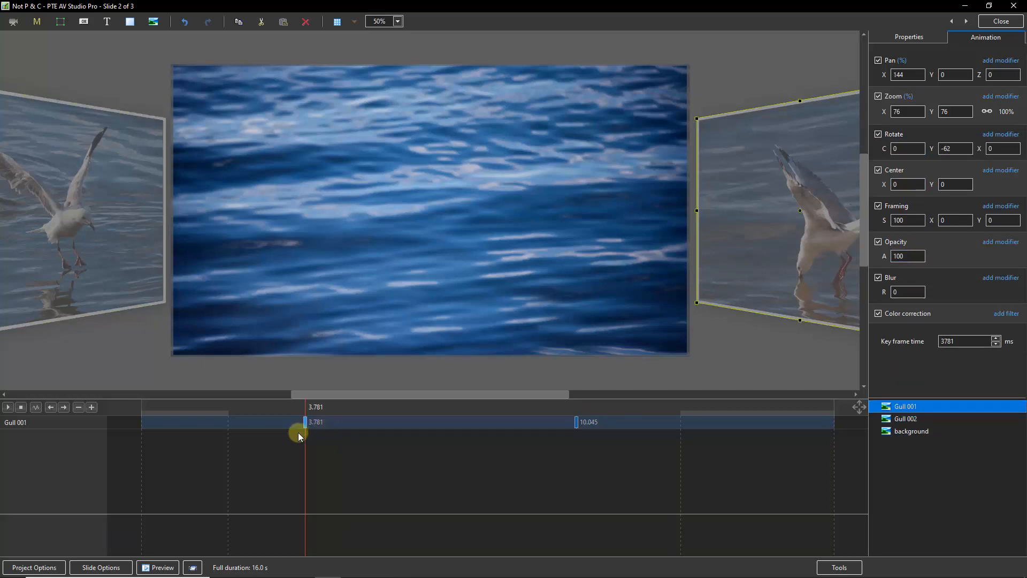
{"action": "left_click", "coordinate": [1001, 62]}
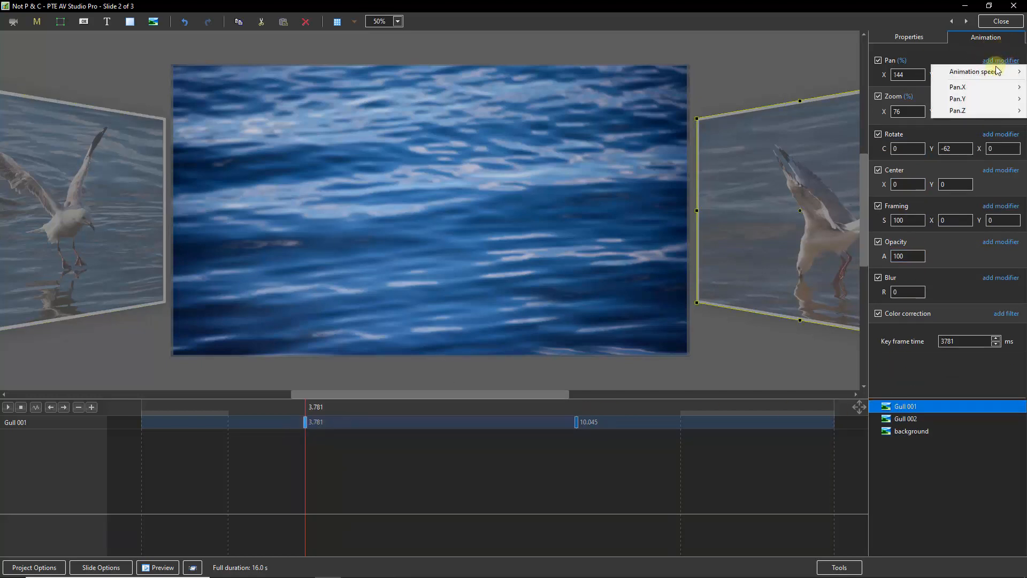
{"action": "mouse_move", "coordinate": [974, 75]}
{"action": "left_click", "coordinate": [887, 84]}
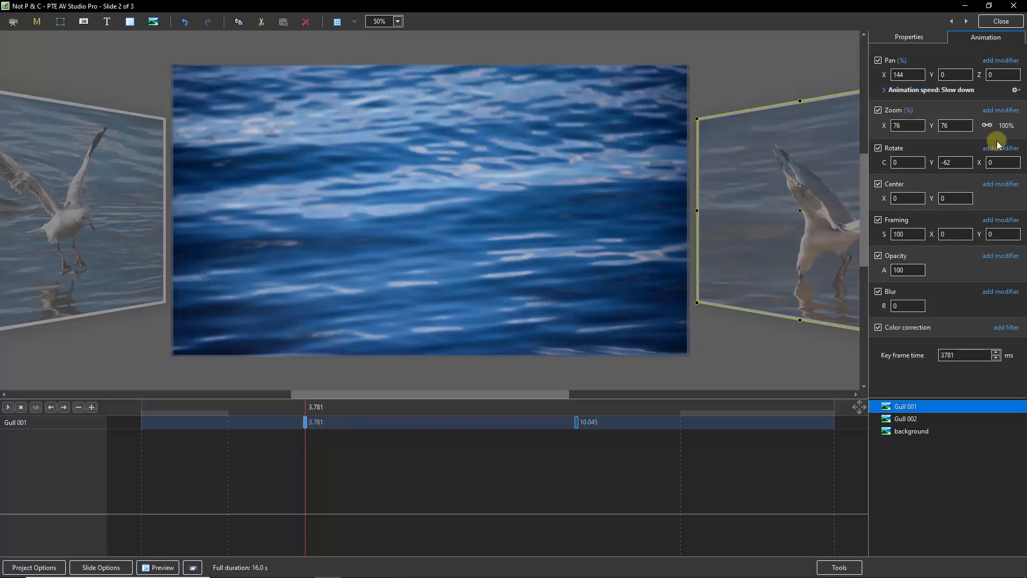
{"action": "left_click", "coordinate": [1001, 148]}
{"action": "mouse_move", "coordinate": [982, 161]}
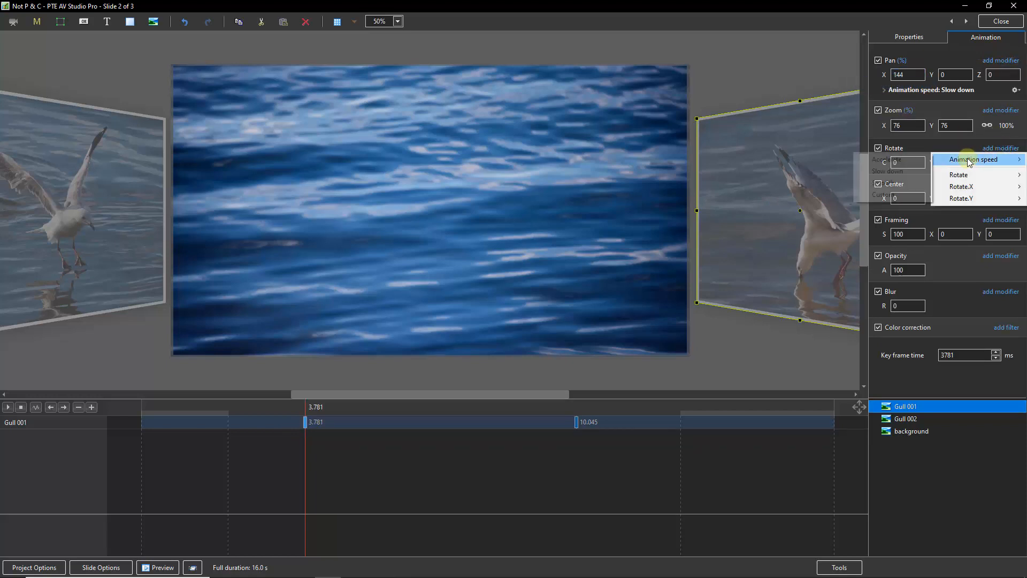
{"action": "left_click", "coordinate": [890, 172]}
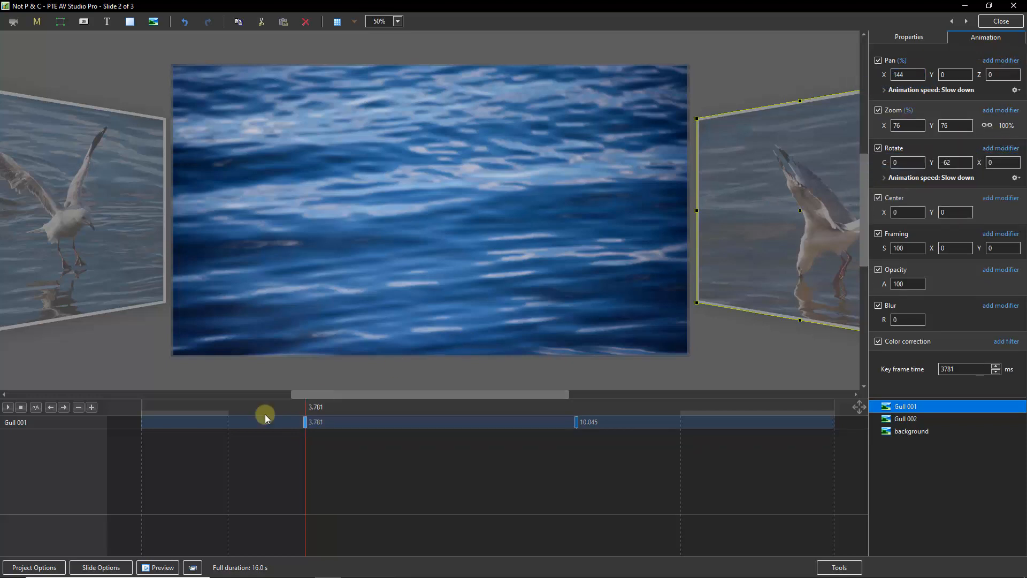
{"action": "left_click", "coordinate": [141, 426]}
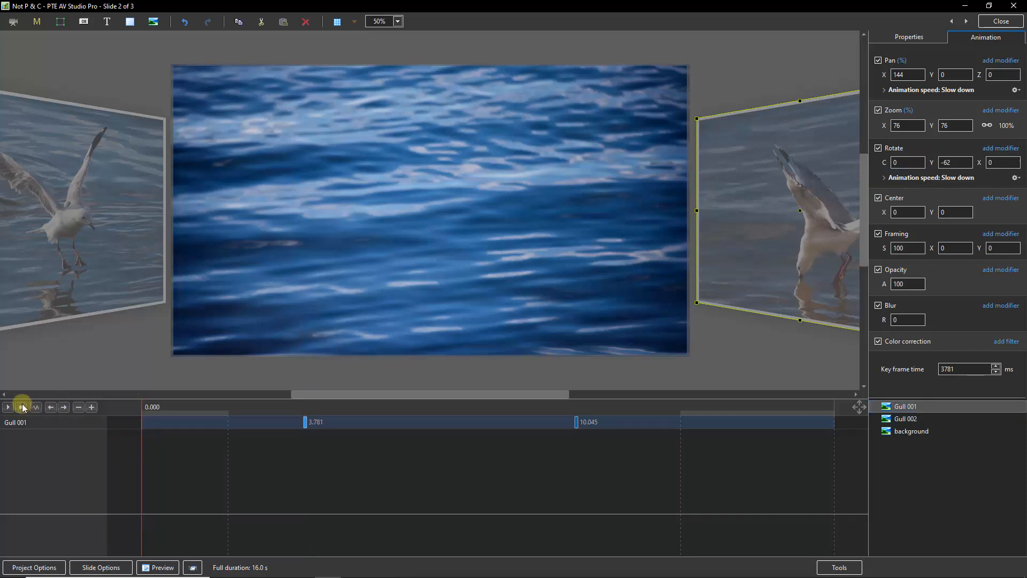
{"action": "left_click", "coordinate": [8, 407]}
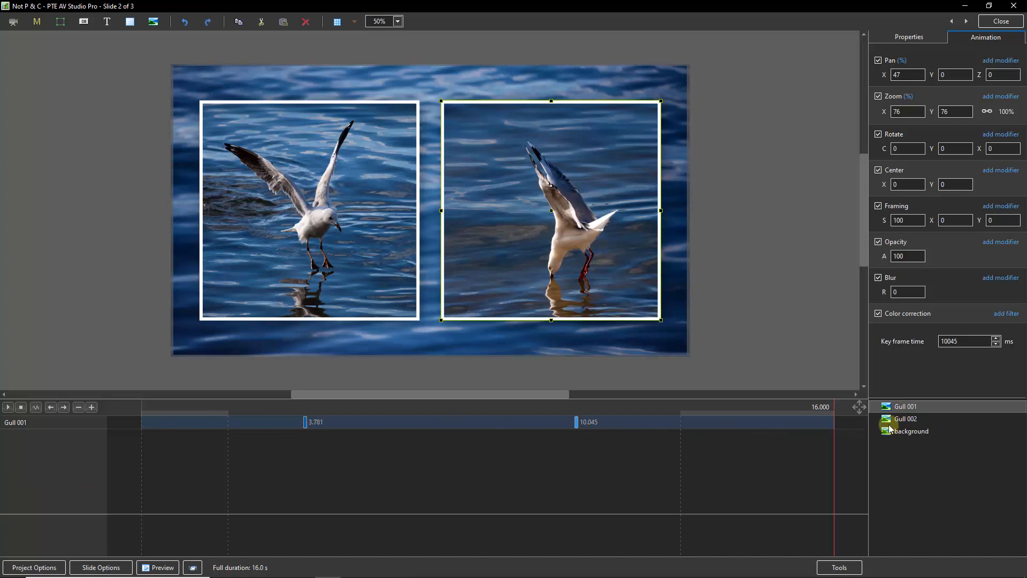
Step: Delete the Gull 001 and Gull 002 images from the slide and leave the background deselected
{"action": "left_click", "coordinate": [909, 420], "text": "ctrl"}
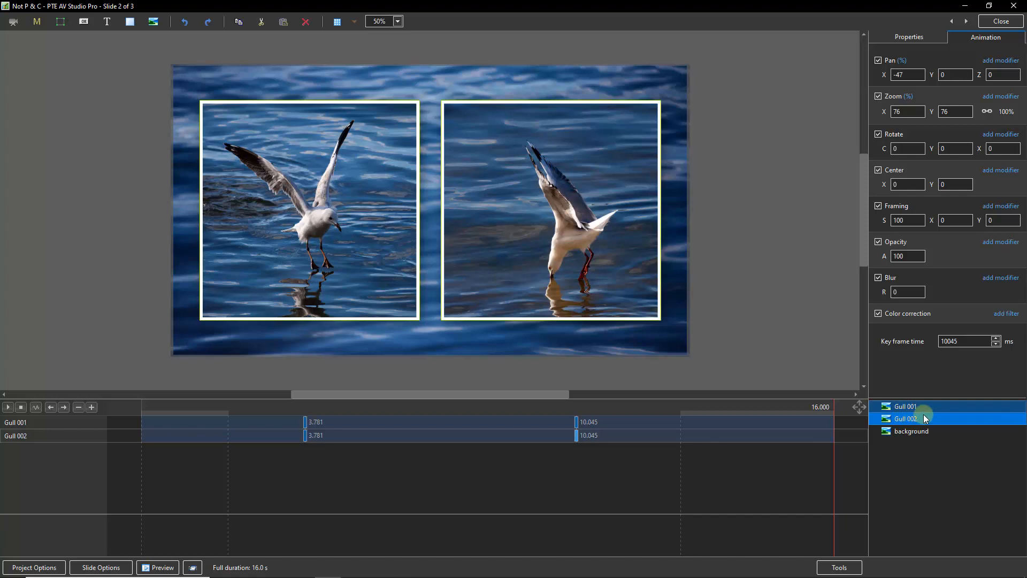
{"action": "key", "text": "Delete"}
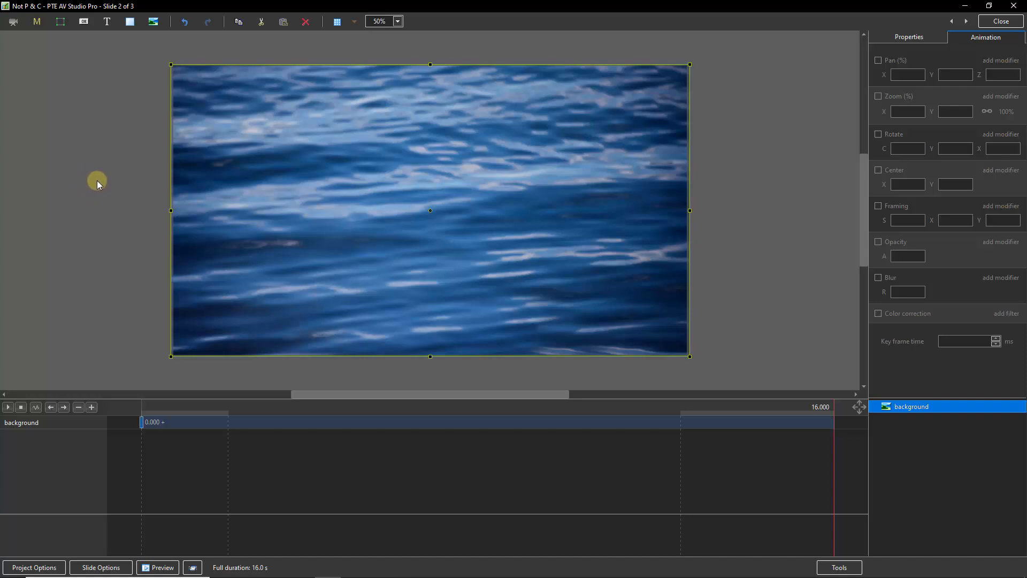
{"action": "left_click", "coordinate": [94, 143]}
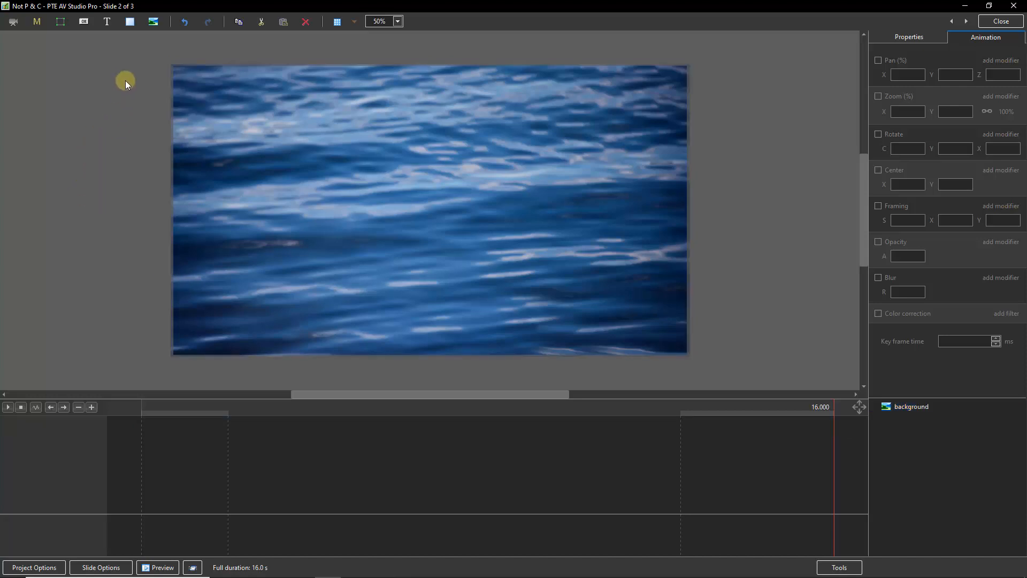
Step: Add the Gull 001, Gull 002 and Gull 003 images from the Working Folder to the slide
{"action": "left_click", "coordinate": [152, 21]}
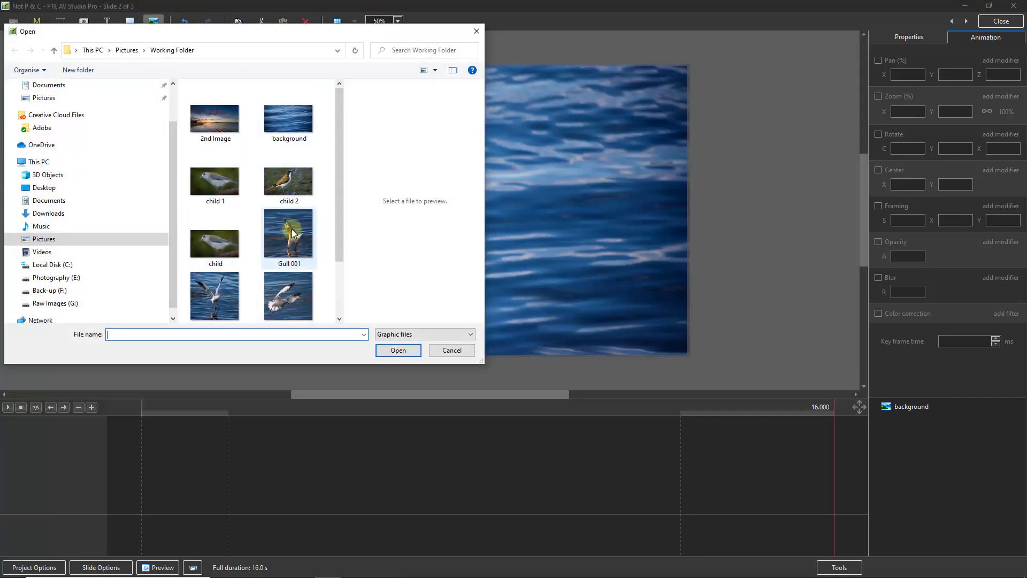
{"action": "left_click", "coordinate": [291, 229]}
{"action": "left_click", "coordinate": [293, 291], "text": "ctrl"}
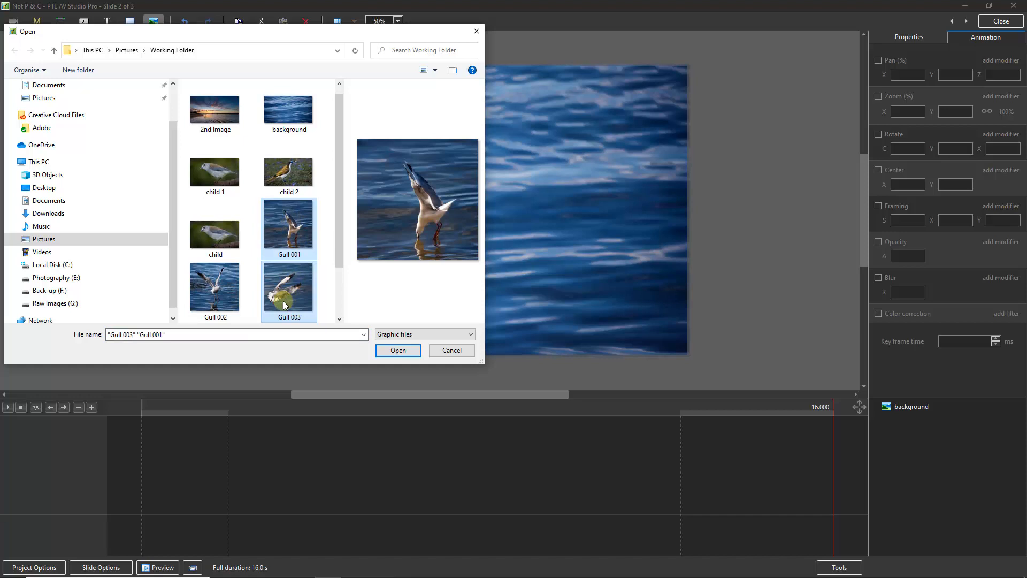
{"action": "left_click", "coordinate": [214, 288], "text": "ctrl"}
{"action": "left_click", "coordinate": [395, 351]}
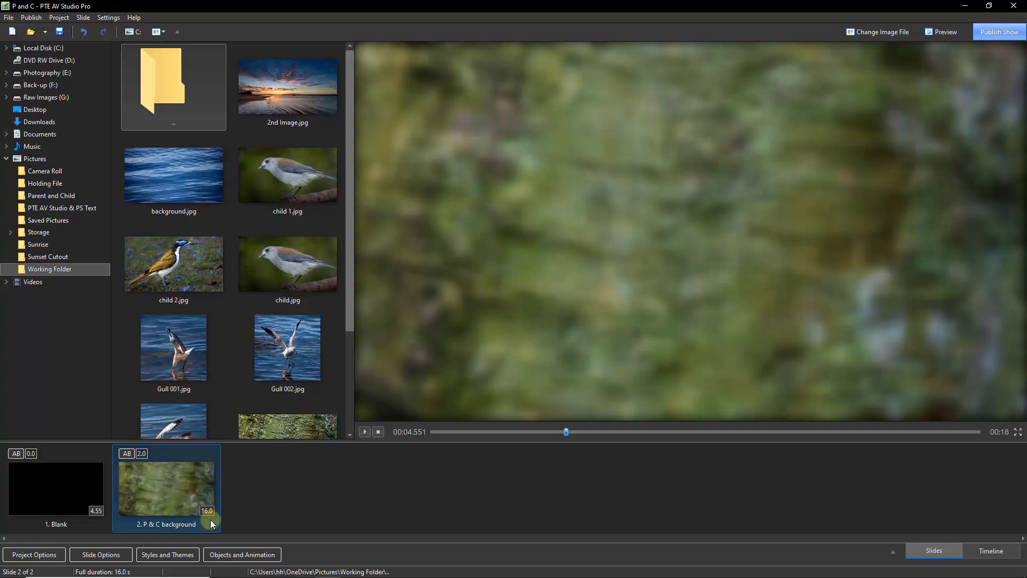
Step: Open the P & C background slide in Objects and Animation and add the Parent image as an independent object
{"action": "left_click", "coordinate": [231, 555]}
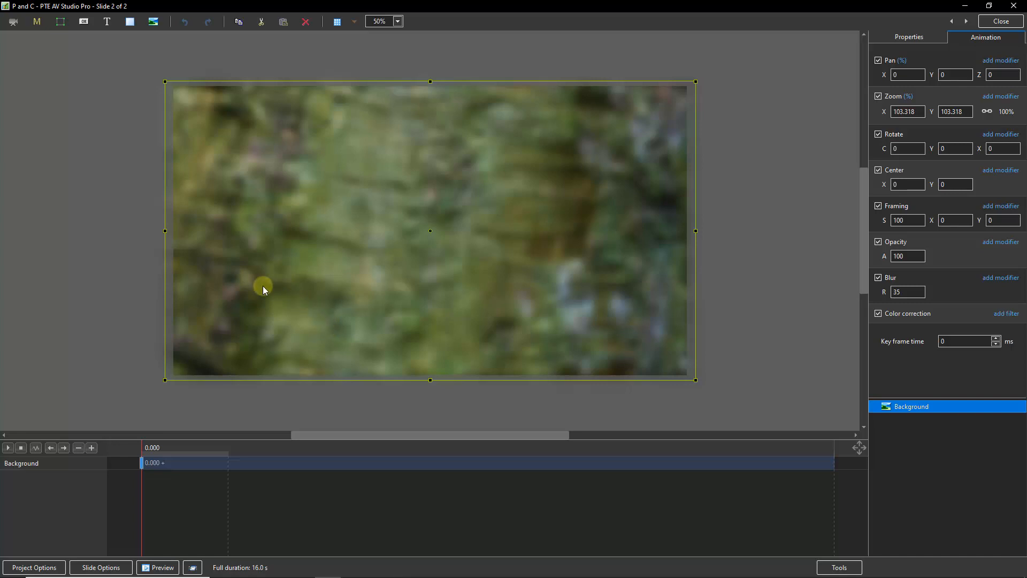
{"action": "left_click", "coordinate": [98, 230]}
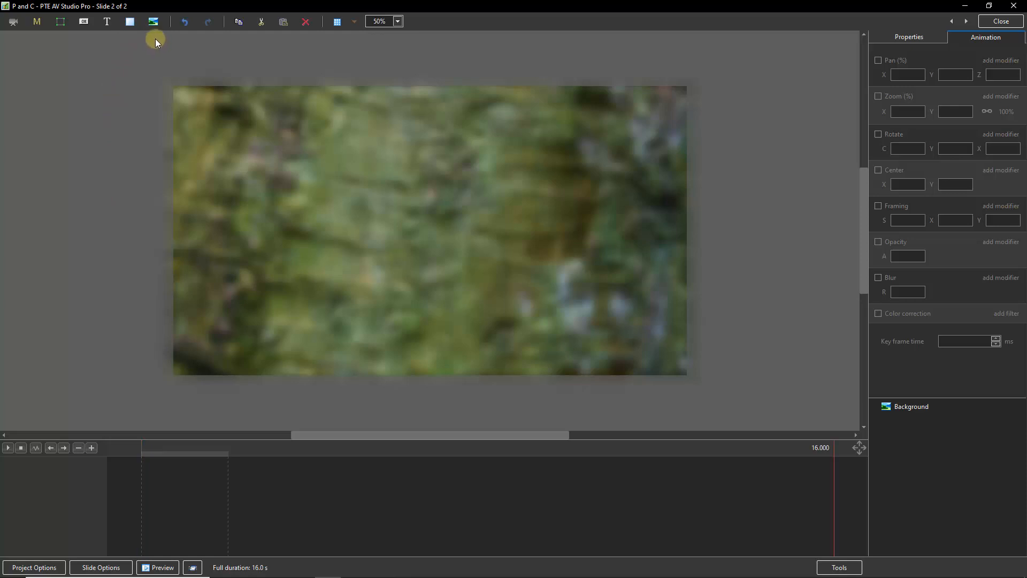
{"action": "left_click", "coordinate": [153, 21]}
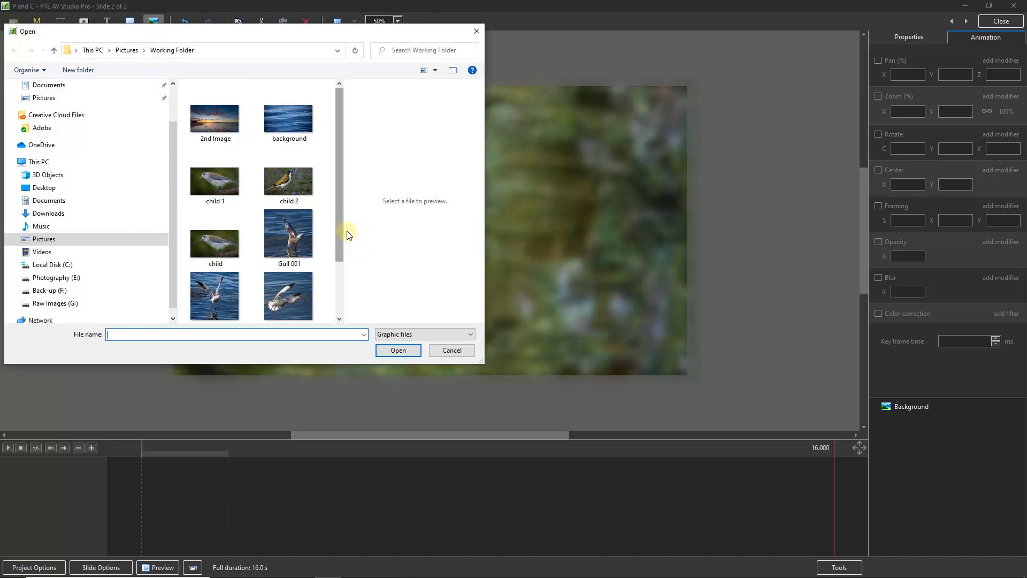
{"action": "left_click_drag", "start_coordinate": [341, 234], "coordinate": [341, 279]}
{"action": "double_click", "coordinate": [296, 289]}
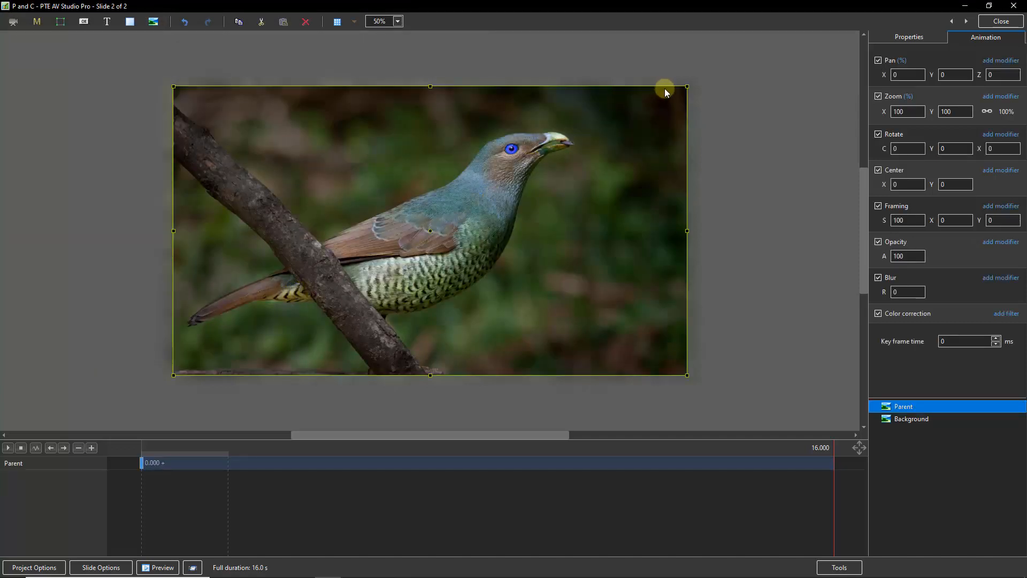
Step: Scale the Parent image down to about 60% zoom and give it a white border and a shadow
{"action": "left_click_drag", "start_coordinate": [686, 86], "coordinate": [583, 157]}
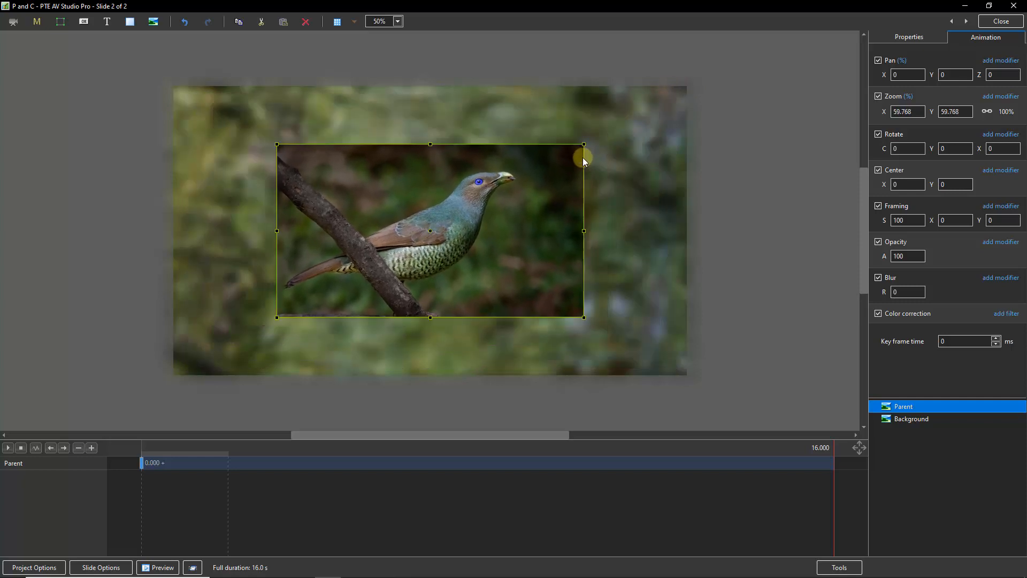
{"action": "left_click", "coordinate": [911, 43]}
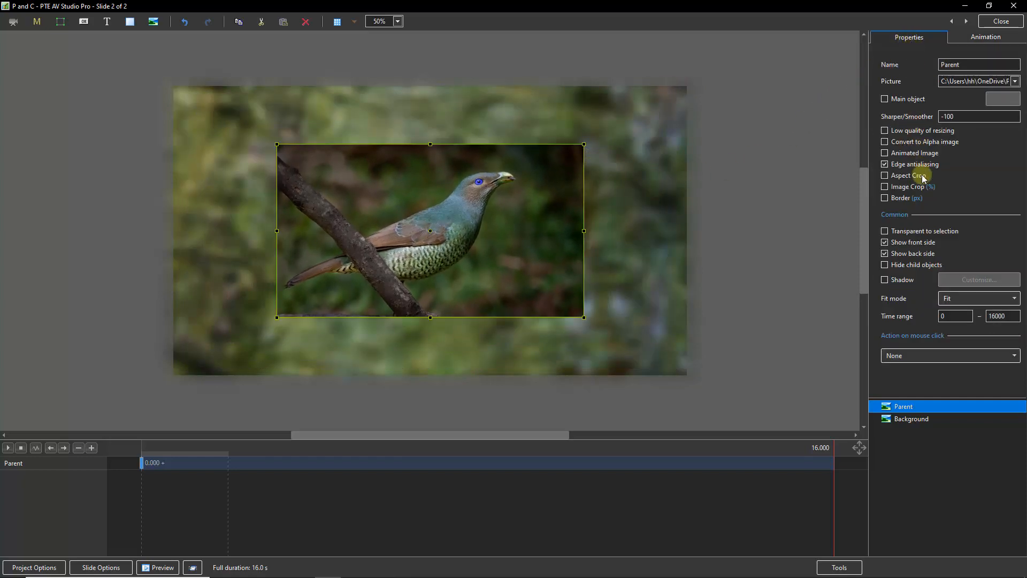
{"action": "left_click", "coordinate": [886, 199]}
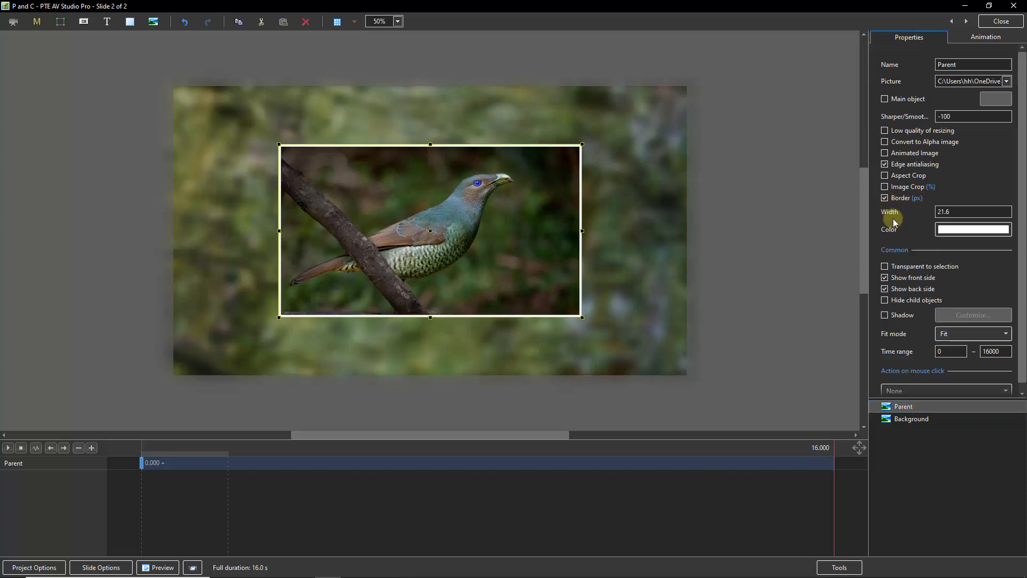
{"action": "left_click", "coordinate": [892, 320]}
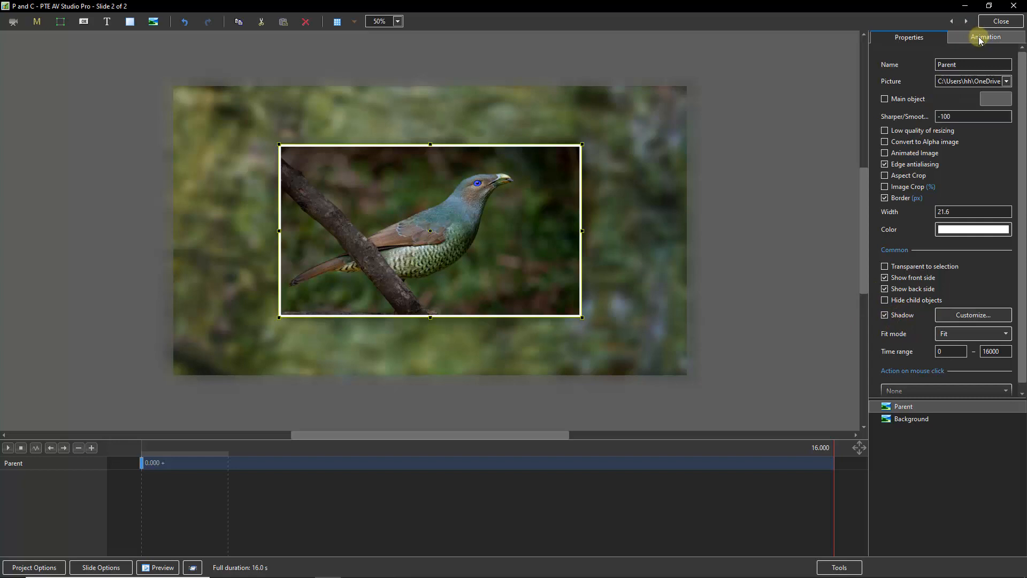
Step: Move the Parent image's starting keyframe to about 4.053 s on the timeline
{"action": "left_click", "coordinate": [979, 37]}
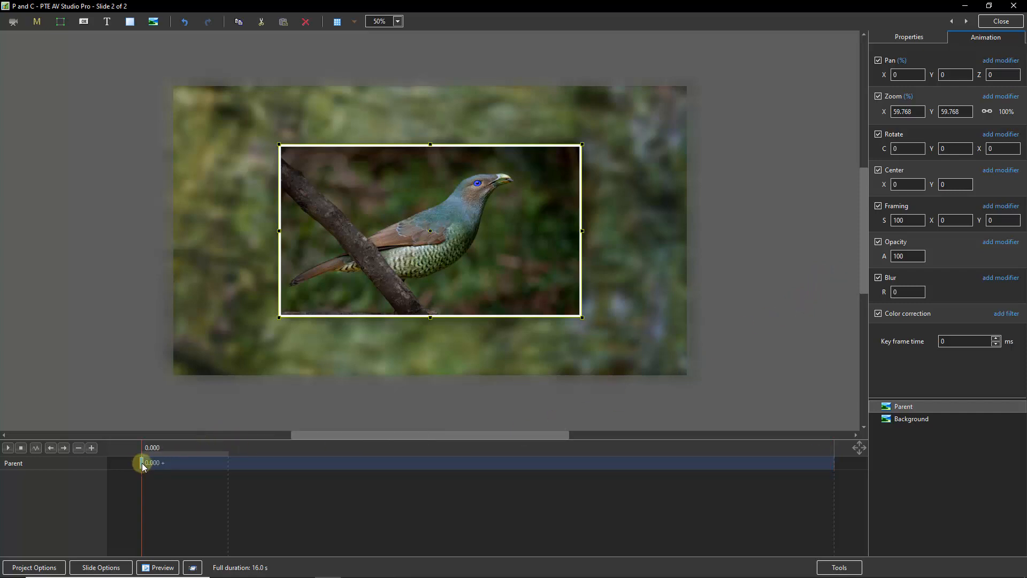
{"action": "left_click_drag", "start_coordinate": [144, 468], "coordinate": [317, 471]}
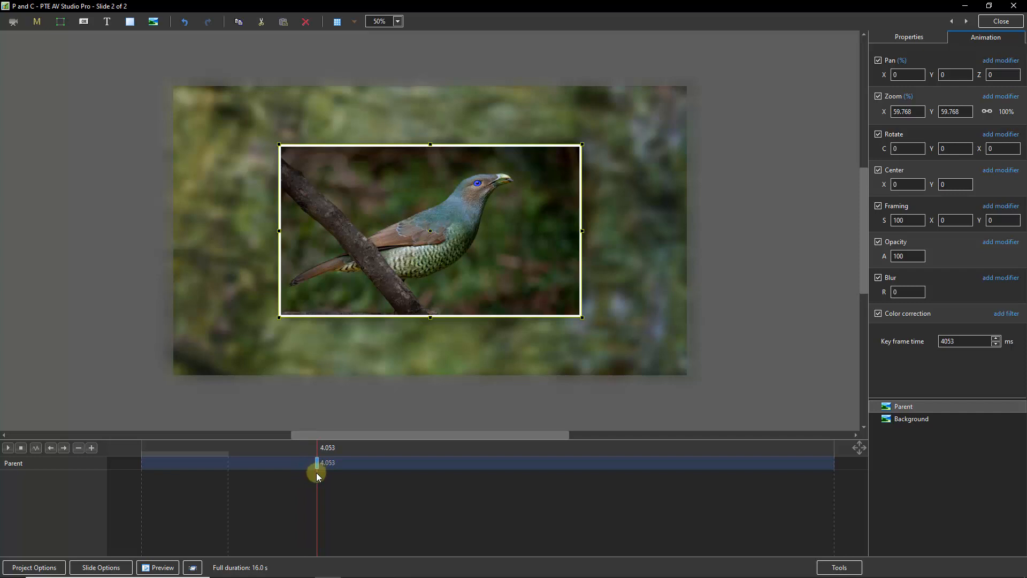
Step: Add a second keyframe to the Parent image and position it at about 10.058 s on the timeline
{"action": "left_click", "coordinate": [567, 464]}
{"action": "double_click", "coordinate": [567, 467]}
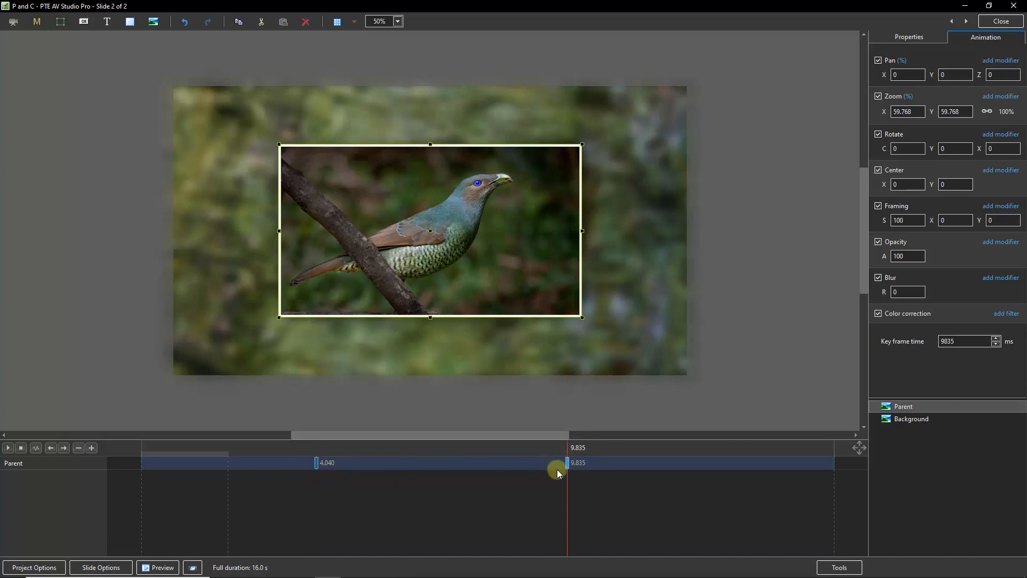
{"action": "left_click_drag", "start_coordinate": [568, 464], "coordinate": [579, 465]}
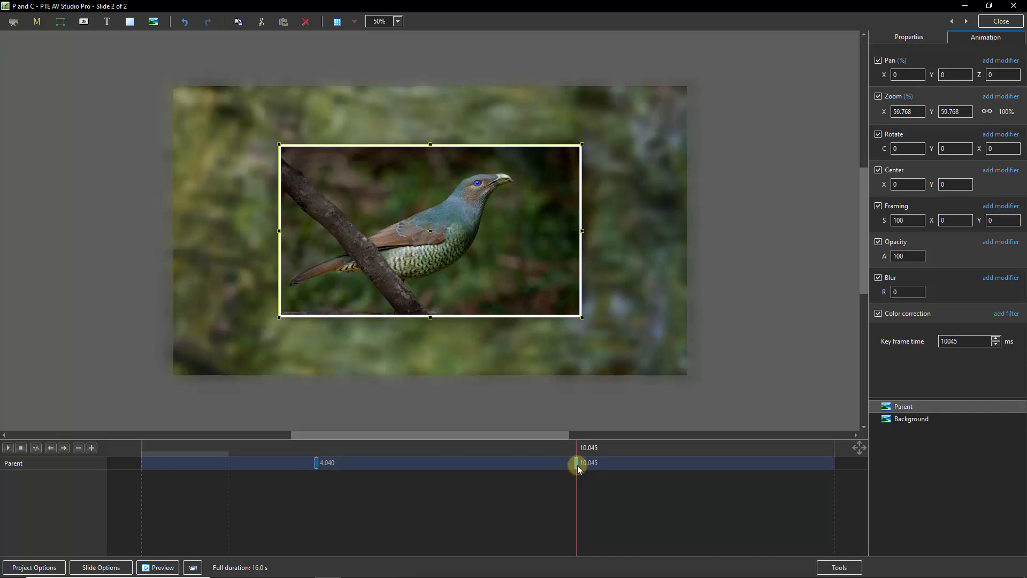
Step: At the Parent's first keyframe, move the image off the slide with Pan X -164 and Pan Y -133
{"action": "left_click", "coordinate": [316, 464]}
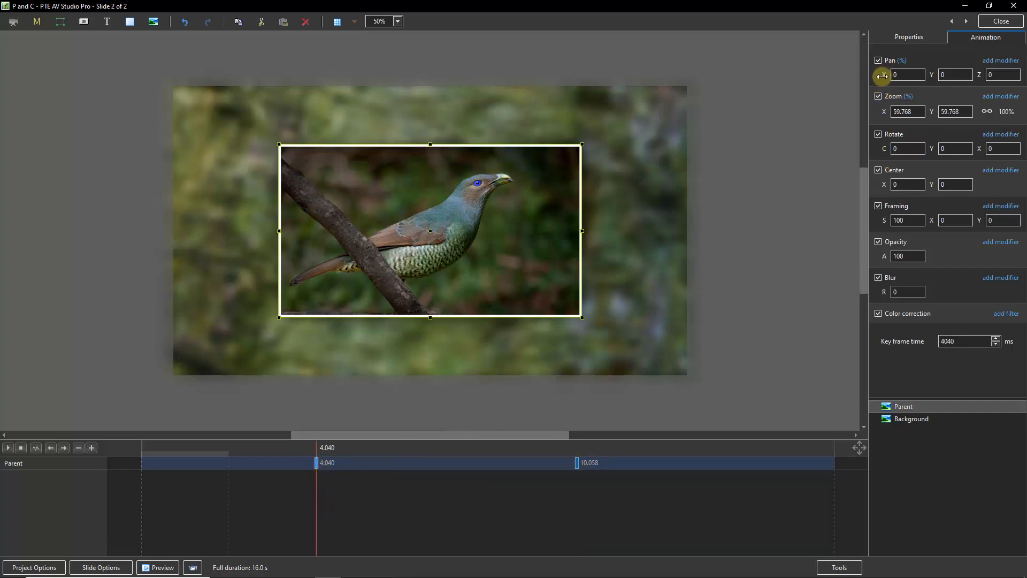
{"action": "left_click_drag", "start_coordinate": [885, 75], "coordinate": [791, 77]}
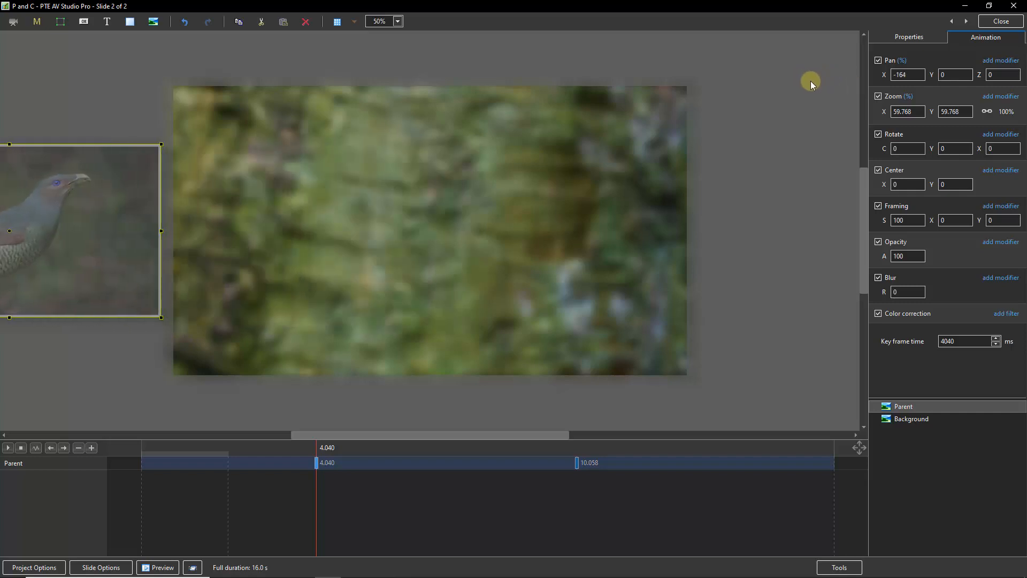
{"action": "key", "text": "Tab"}
{"action": "type", "text": "-112"}
{"action": "left_click_drag", "start_coordinate": [869, 88], "coordinate": [859, 97]}
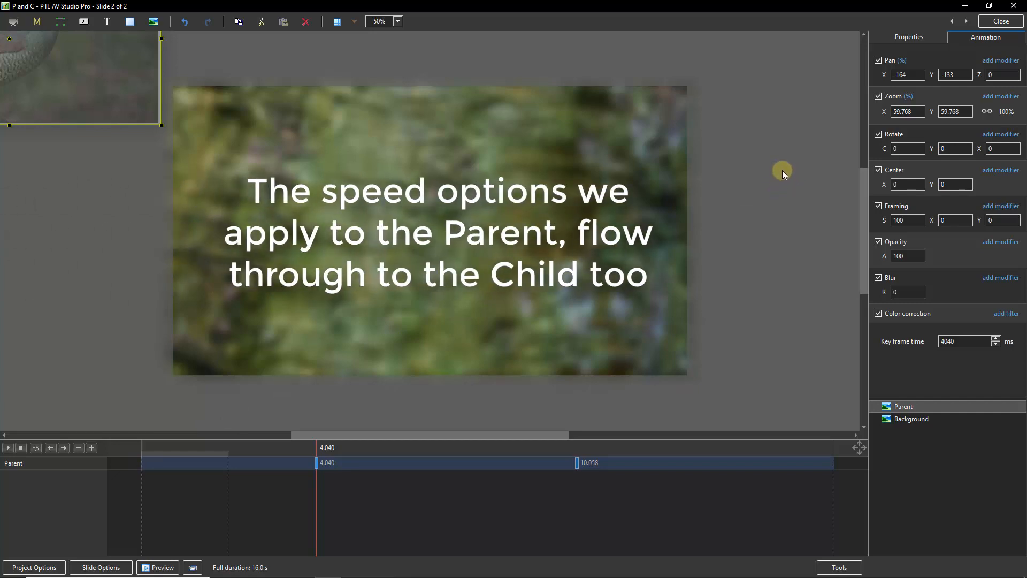
Step: Apply the Slow down animation speed to the Parent's pan, zoom and rotation at the first keyframe and play the animation
{"action": "left_click", "coordinate": [999, 62]}
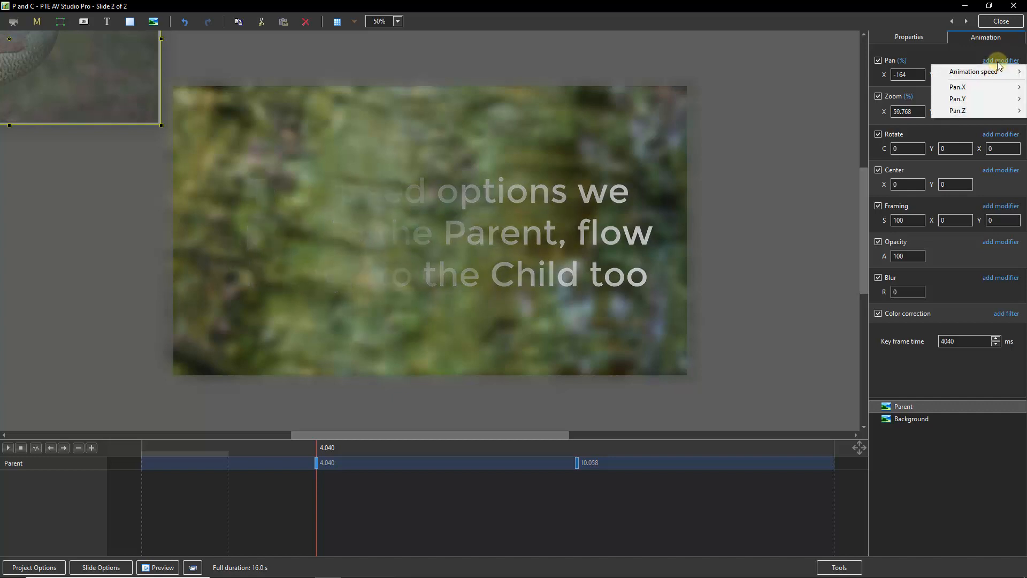
{"action": "mouse_move", "coordinate": [968, 73]}
{"action": "left_click", "coordinate": [888, 84]}
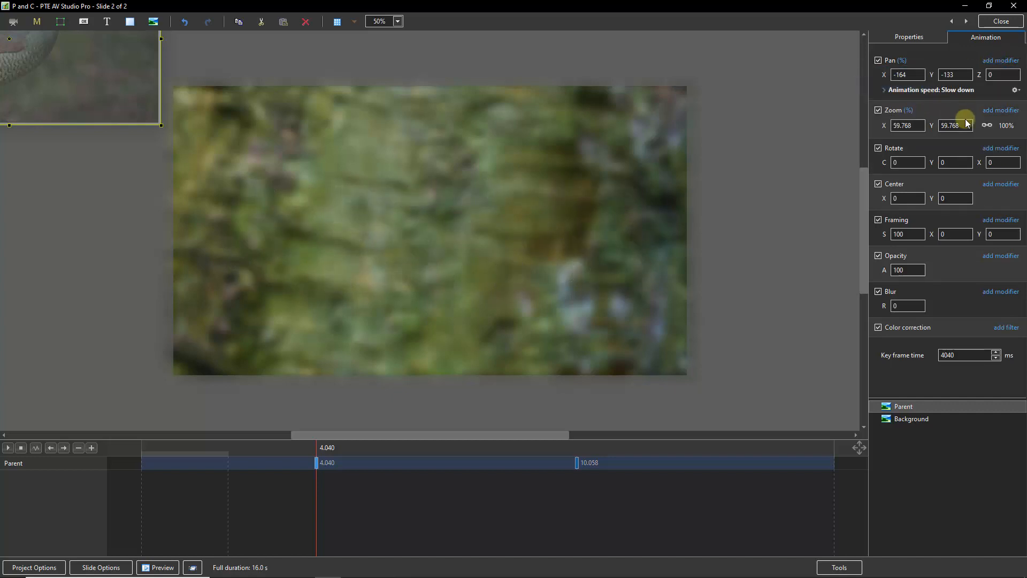
{"action": "left_click", "coordinate": [999, 110]}
{"action": "mouse_move", "coordinate": [973, 122]}
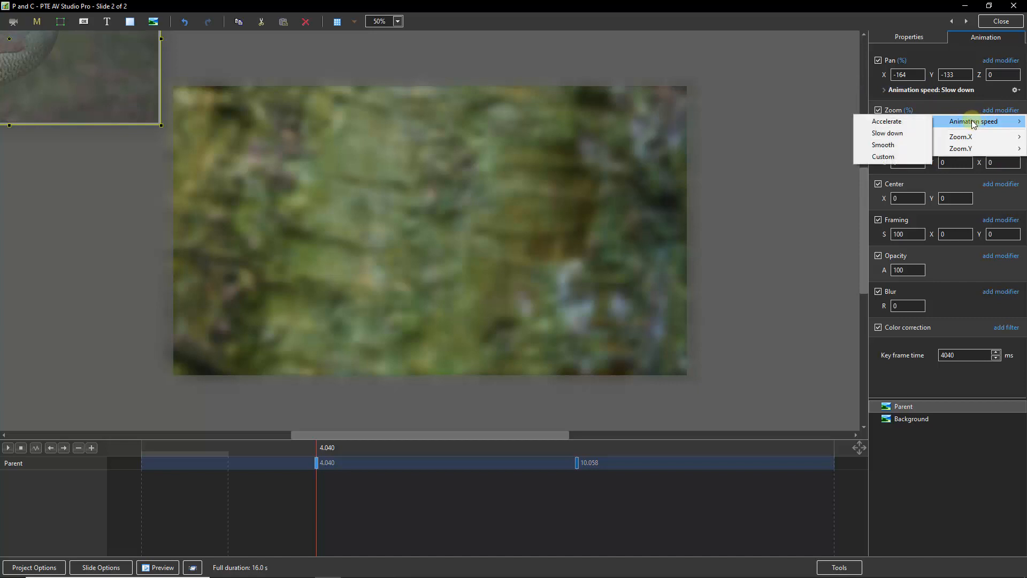
{"action": "left_click", "coordinate": [898, 138]}
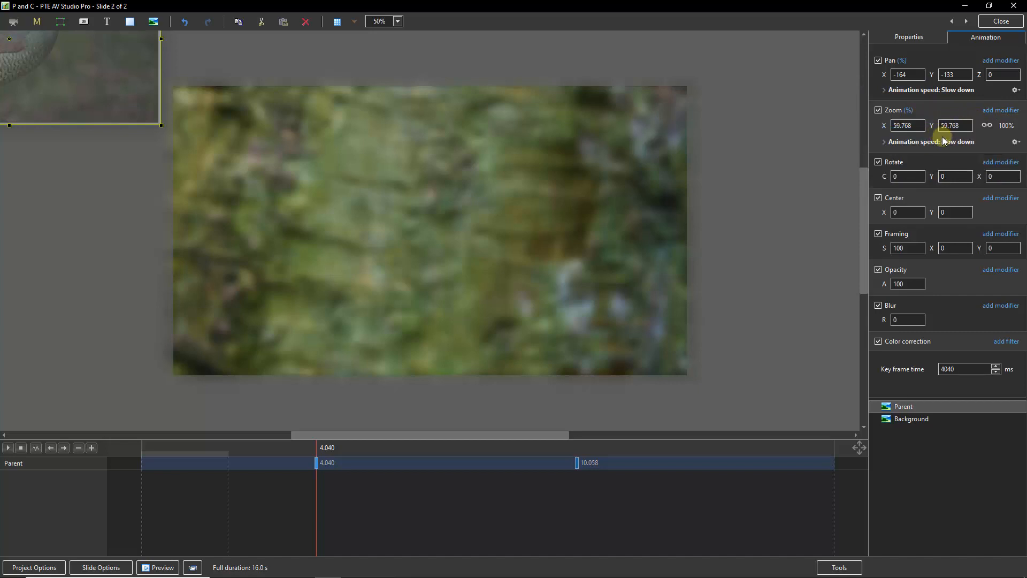
{"action": "left_click", "coordinate": [1003, 162]}
{"action": "mouse_move", "coordinate": [974, 174]}
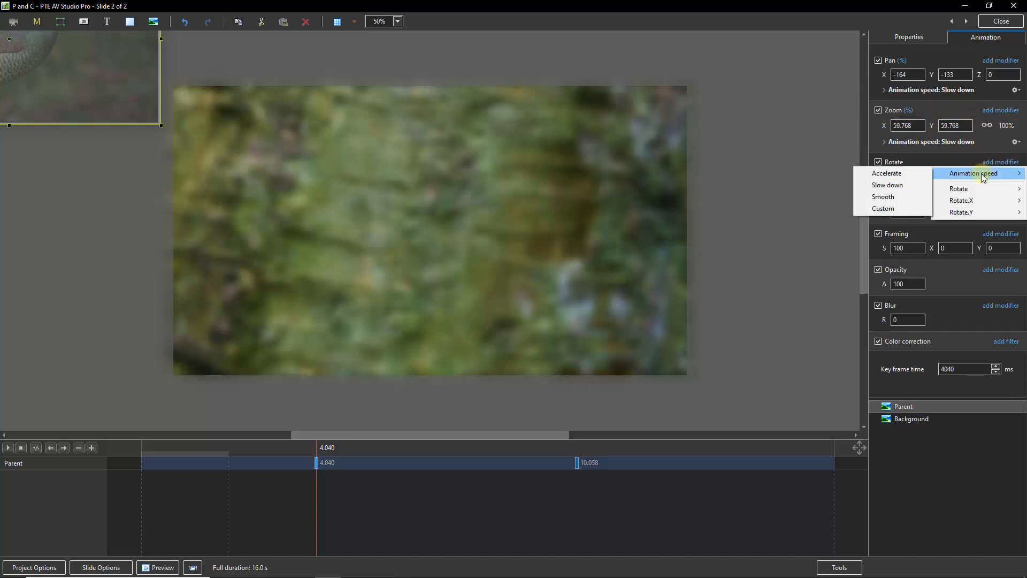
{"action": "left_click", "coordinate": [891, 189]}
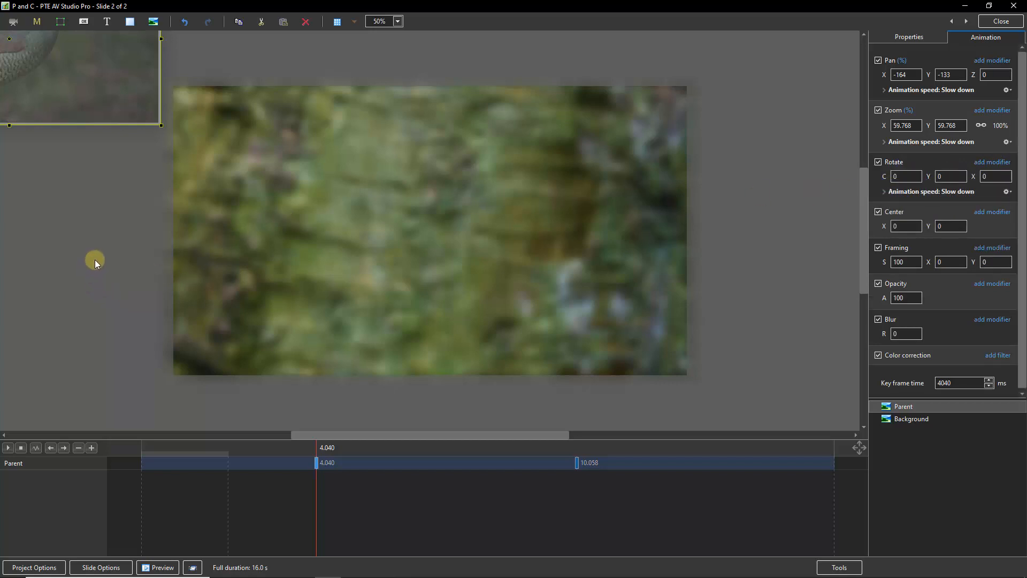
{"action": "left_click", "coordinate": [8, 447]}
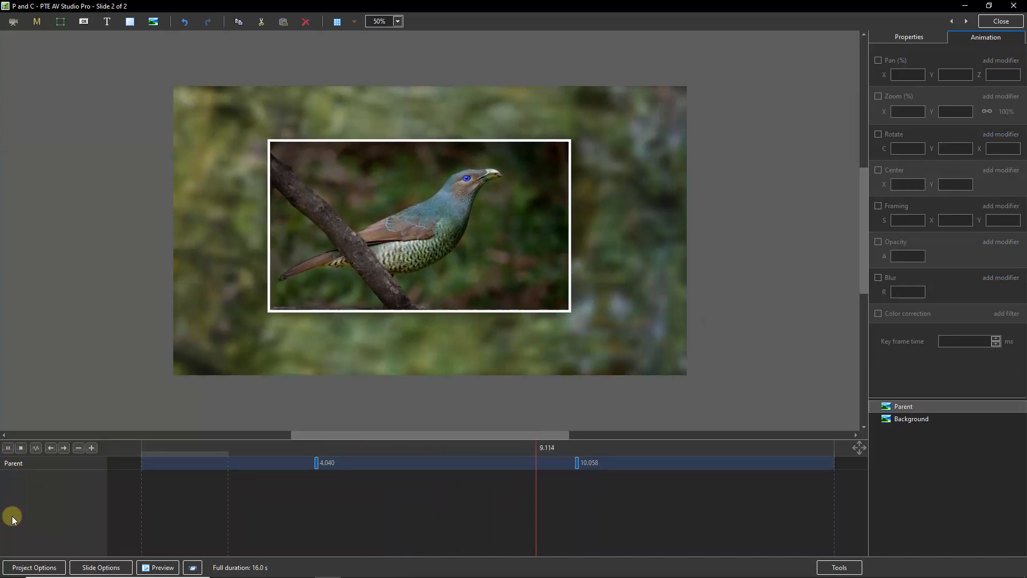
{"action": "key", "text": "space"}
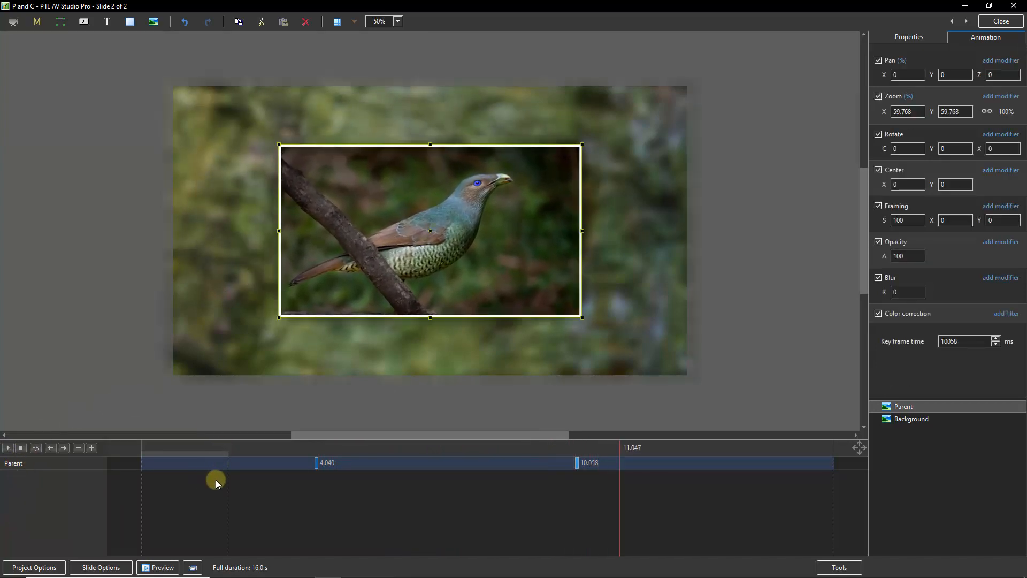
Step: At the Parent's second keyframe, add the child 1 image from the Working Folder as a child of Parent
{"action": "left_click", "coordinate": [576, 466]}
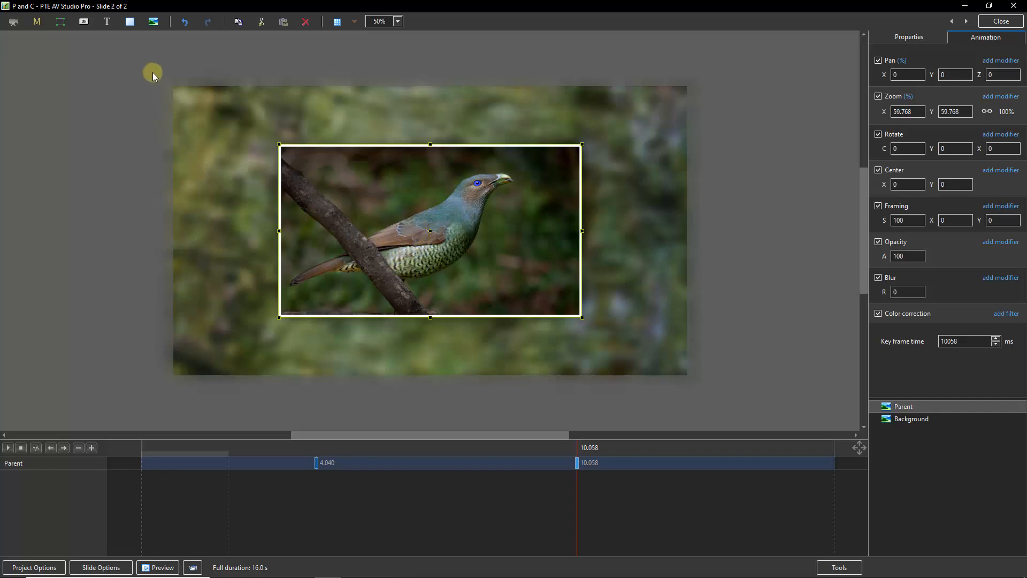
{"action": "left_click", "coordinate": [155, 22]}
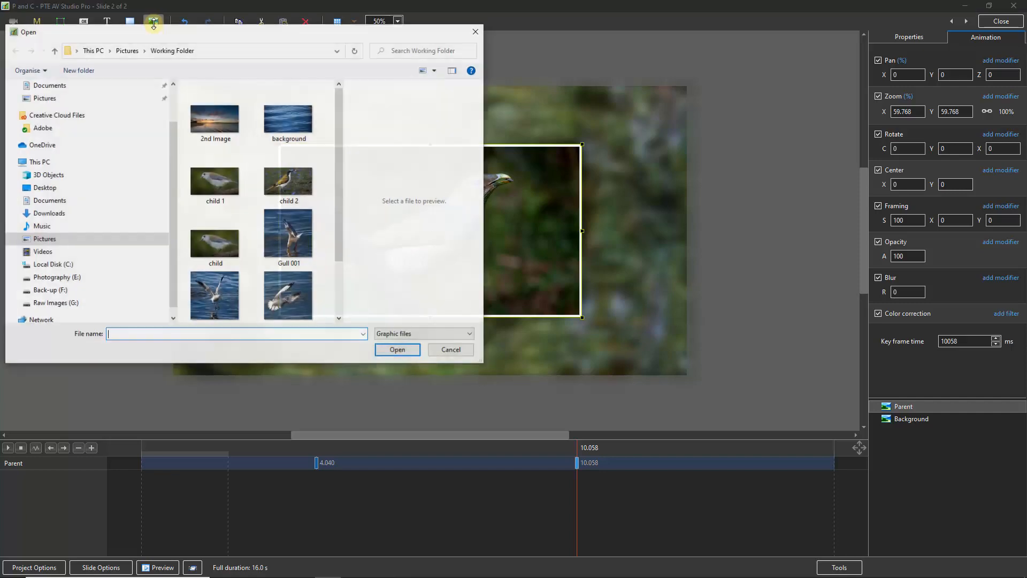
{"action": "left_click", "coordinate": [224, 185]}
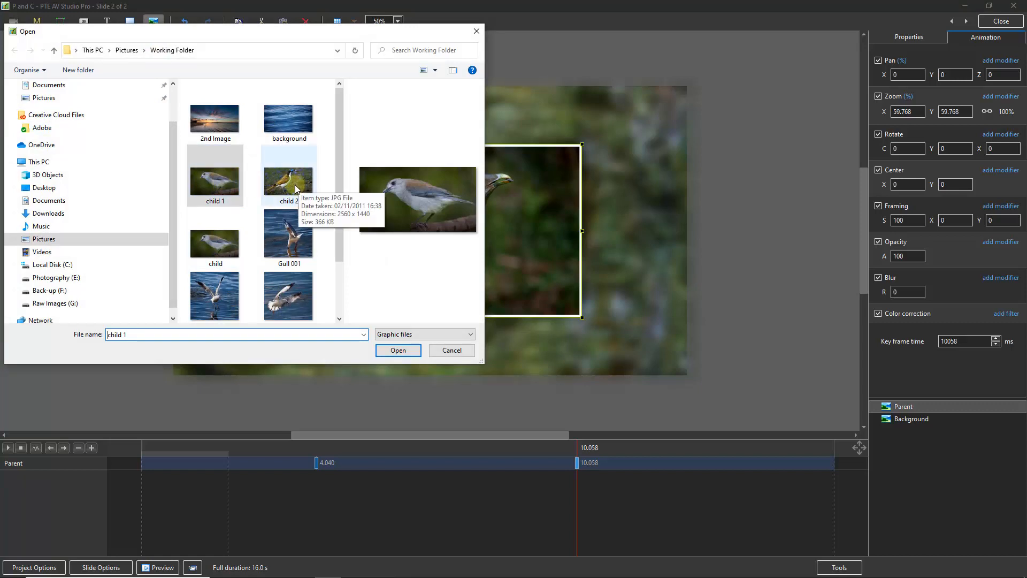
{"action": "left_click", "coordinate": [227, 185]}
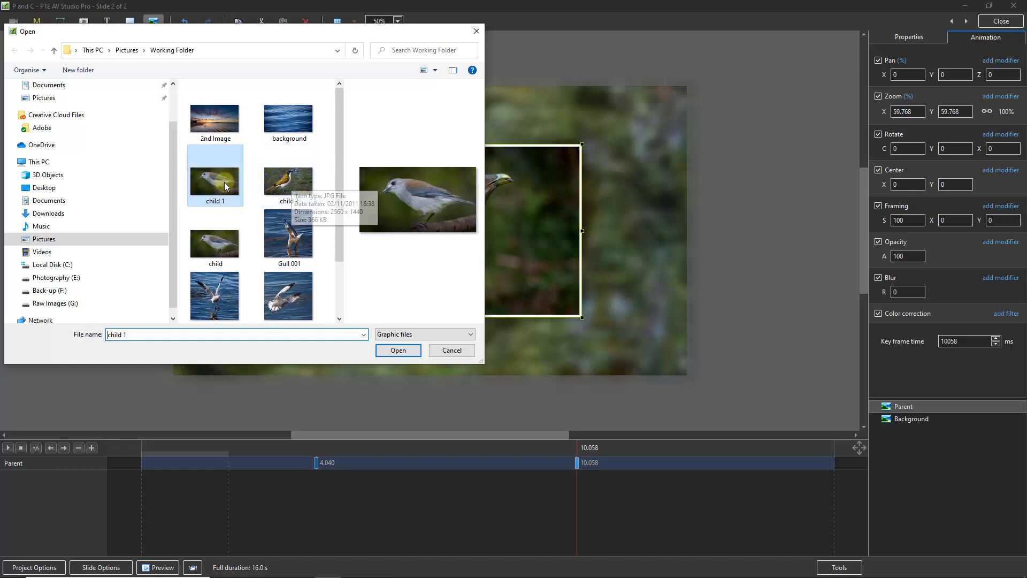
{"action": "left_click", "coordinate": [399, 351]}
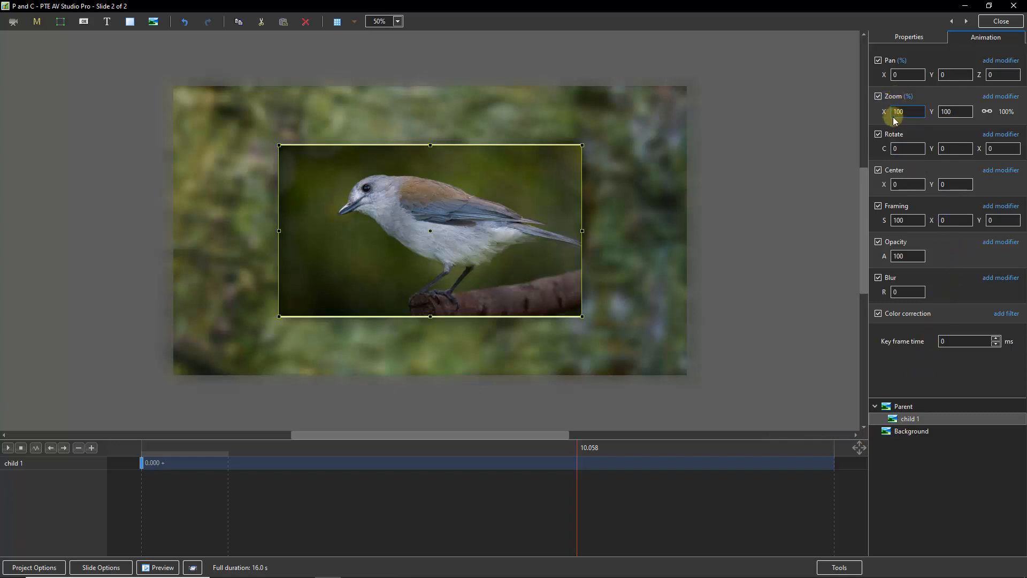
Step: Scale the child 1 image down to 61% zoom and give it a white border and a shadow
{"action": "left_click_drag", "start_coordinate": [886, 111], "coordinate": [866, 111]}
{"action": "left_click", "coordinate": [893, 39]}
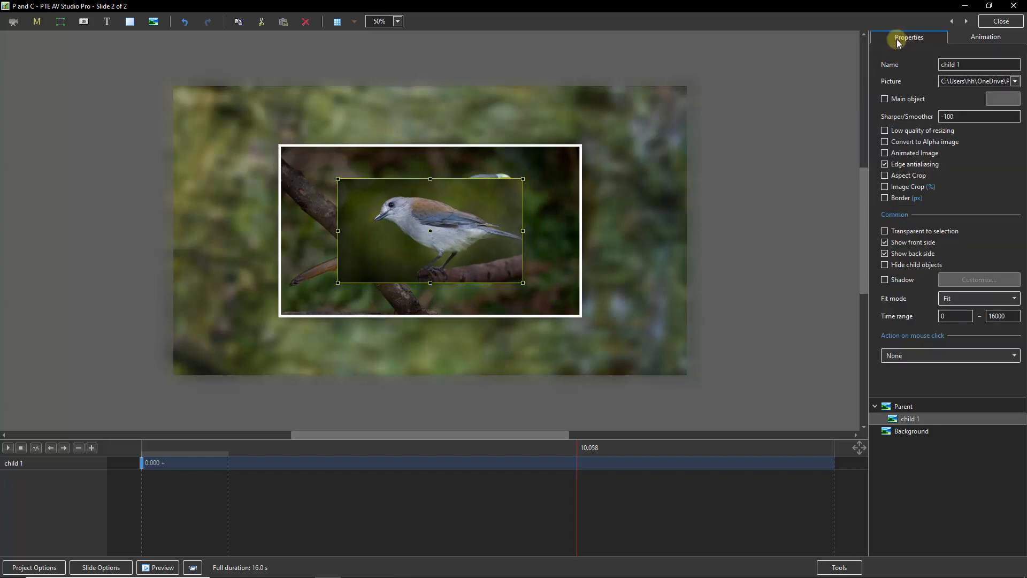
{"action": "left_click", "coordinate": [884, 199]}
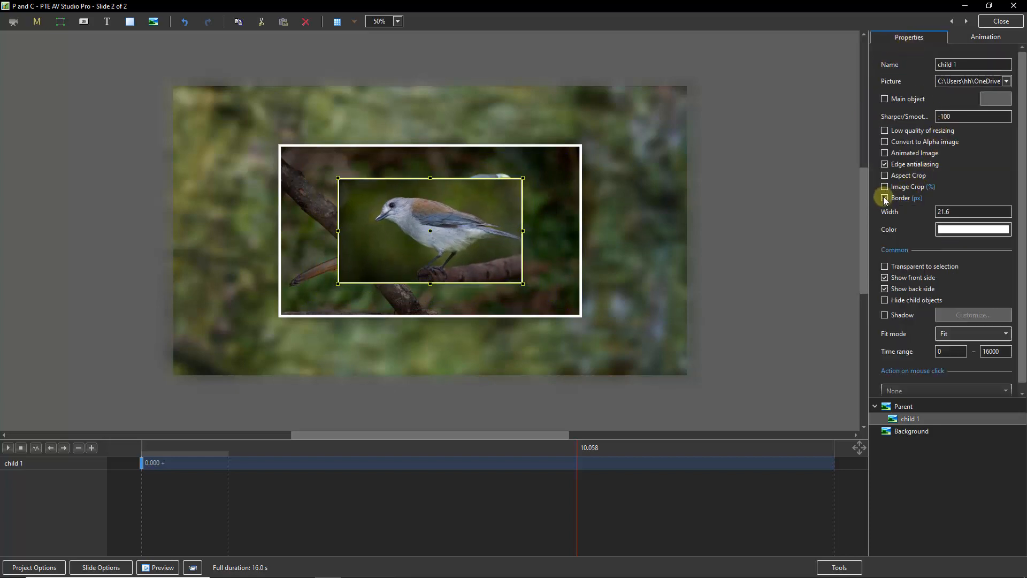
{"action": "left_click", "coordinate": [885, 316]}
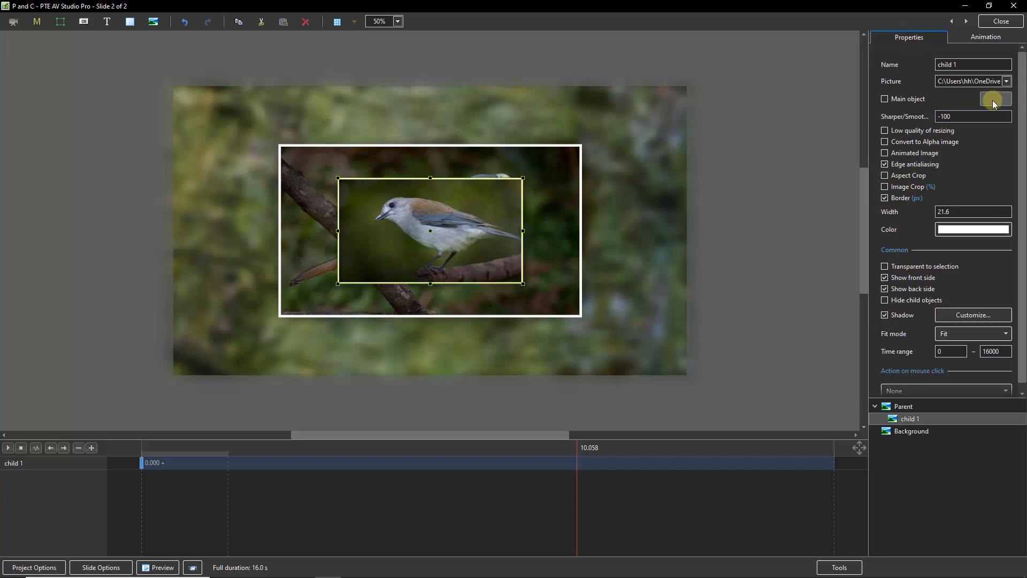
Step: Position child 1 at Pan X 97 and Y 71 with a Y rotation of -33, and play the slide from the start
{"action": "left_click", "coordinate": [986, 39]}
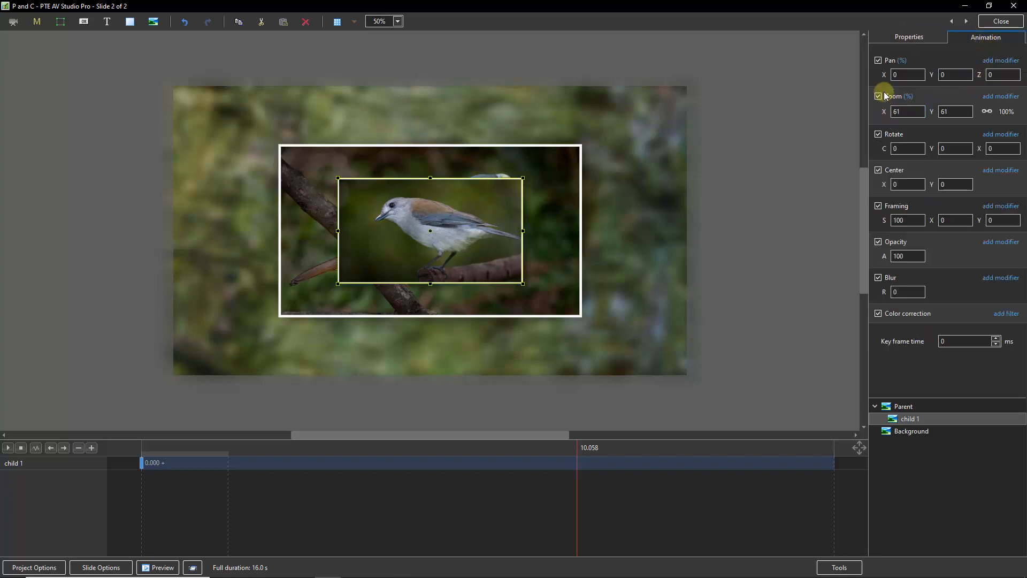
{"action": "left_click_drag", "start_coordinate": [882, 75], "coordinate": [975, 77]}
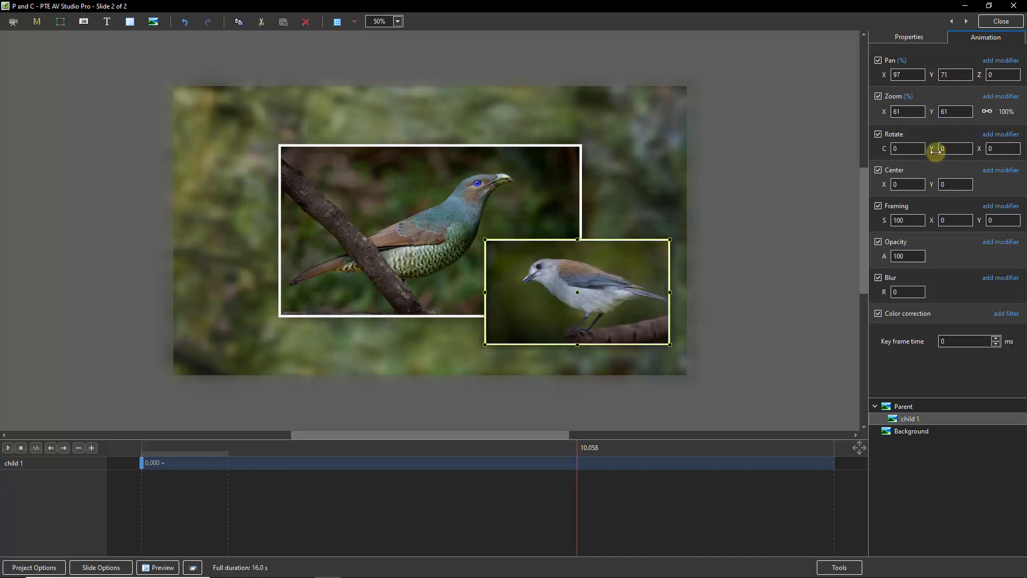
{"action": "left_click_drag", "start_coordinate": [932, 149], "coordinate": [917, 149]}
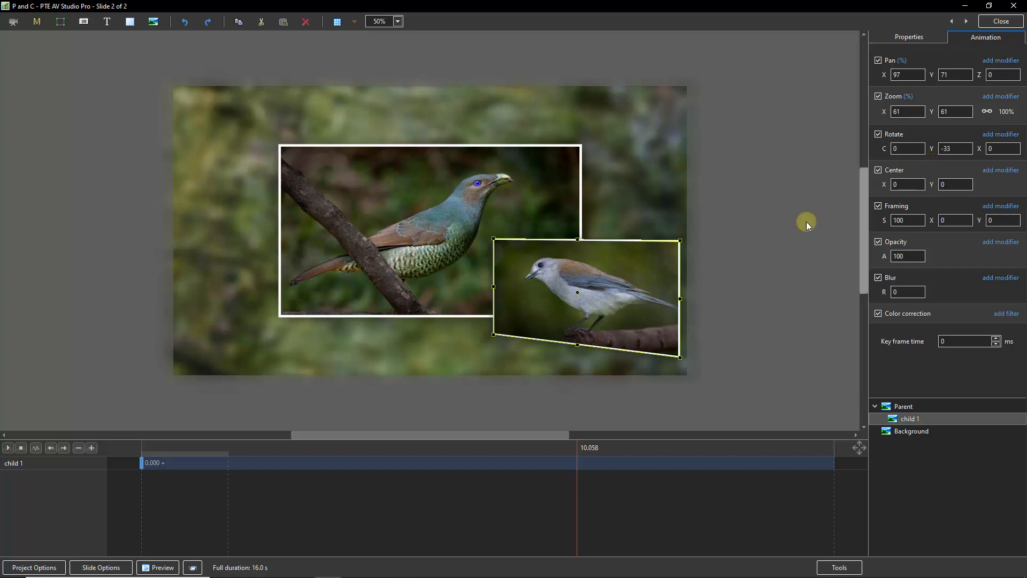
{"action": "left_click", "coordinate": [142, 464]}
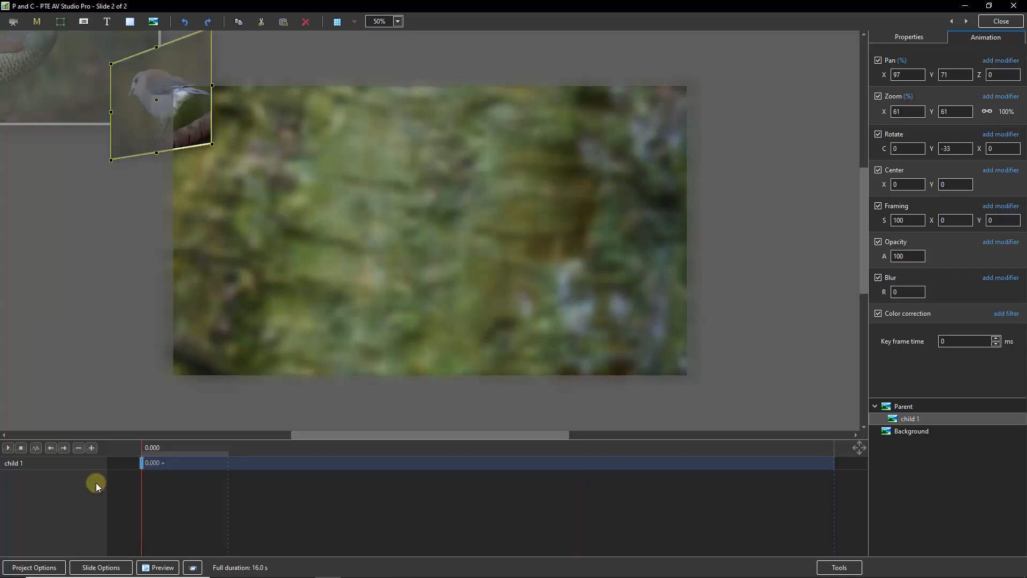
{"action": "left_click", "coordinate": [8, 449]}
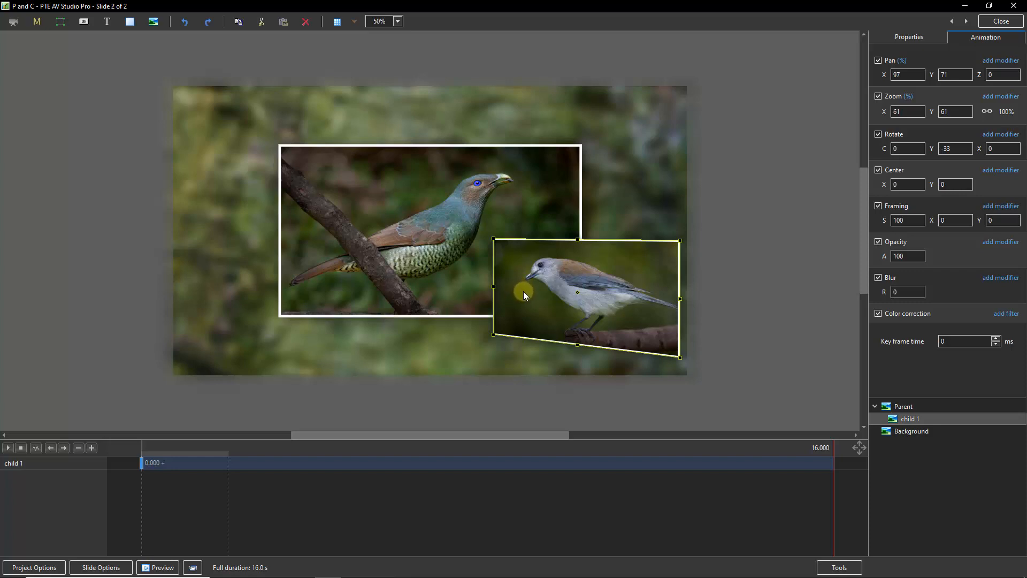
Step: At the Parent's second keyframe, shift the image with its child to Pan X -15 and Pan Y -13
{"action": "left_click", "coordinate": [903, 406]}
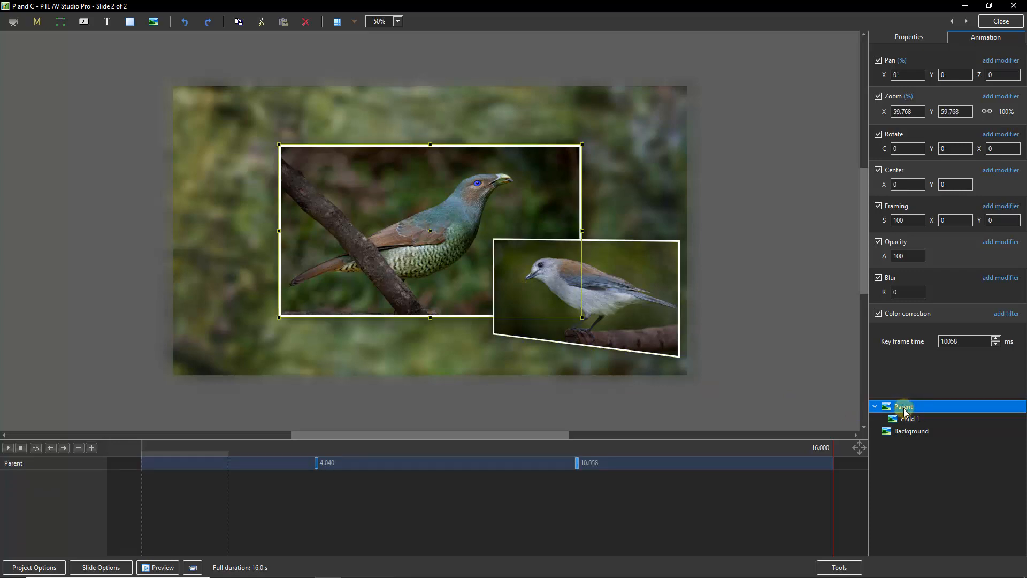
{"action": "left_click", "coordinate": [577, 463]}
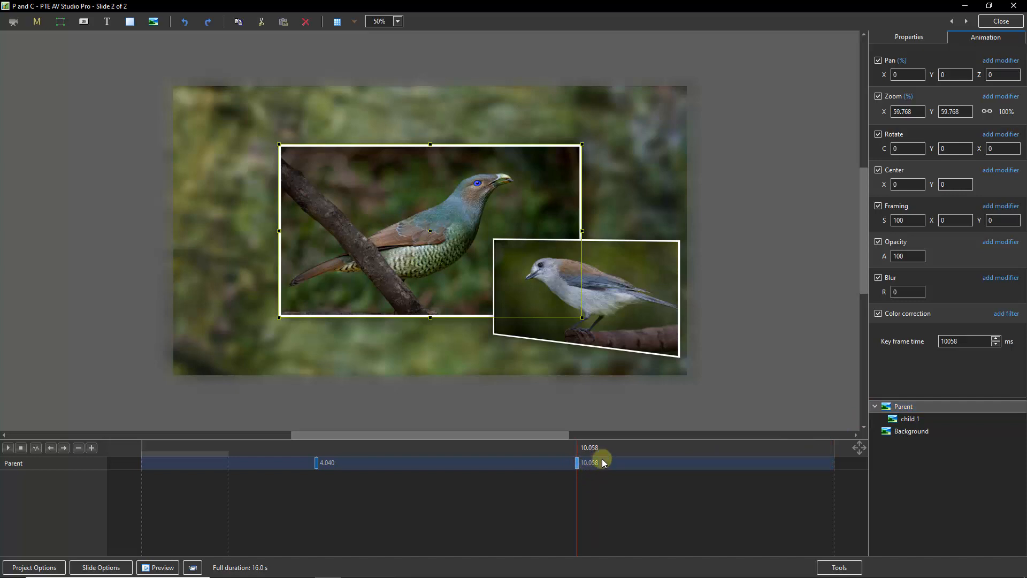
{"action": "left_click_drag", "start_coordinate": [883, 75], "coordinate": [922, 75]}
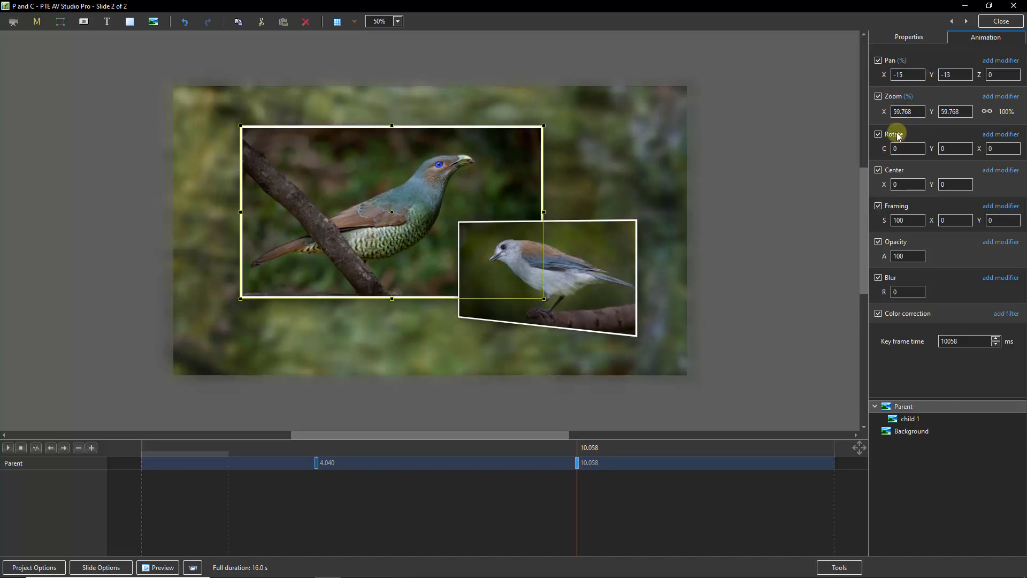
Step: At the Parent's first keyframe, set Pan X to -180 and Rotate C to 13, and play the slide from the start
{"action": "left_click", "coordinate": [315, 462]}
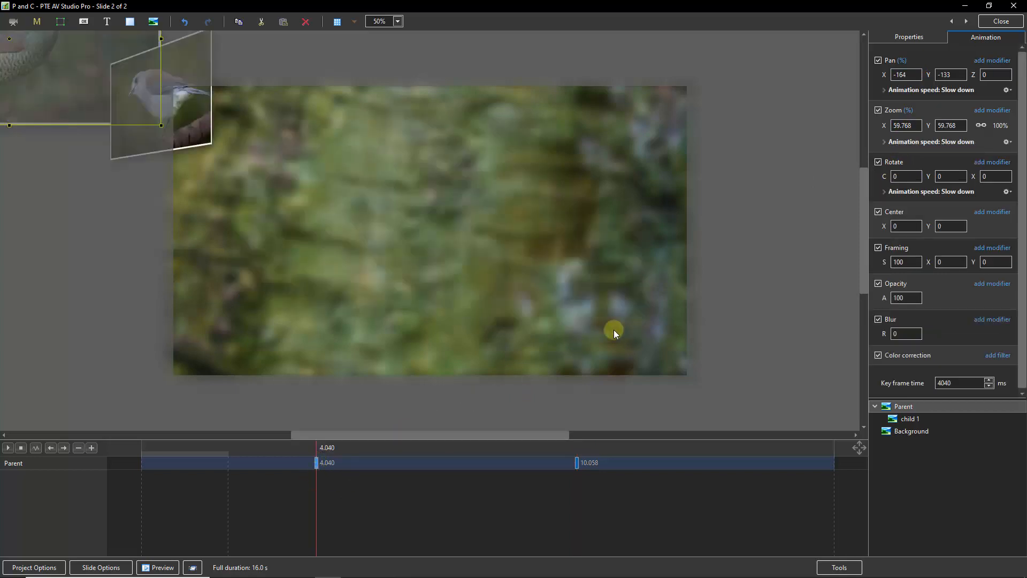
{"action": "left_click_drag", "start_coordinate": [883, 74], "coordinate": [872, 82]}
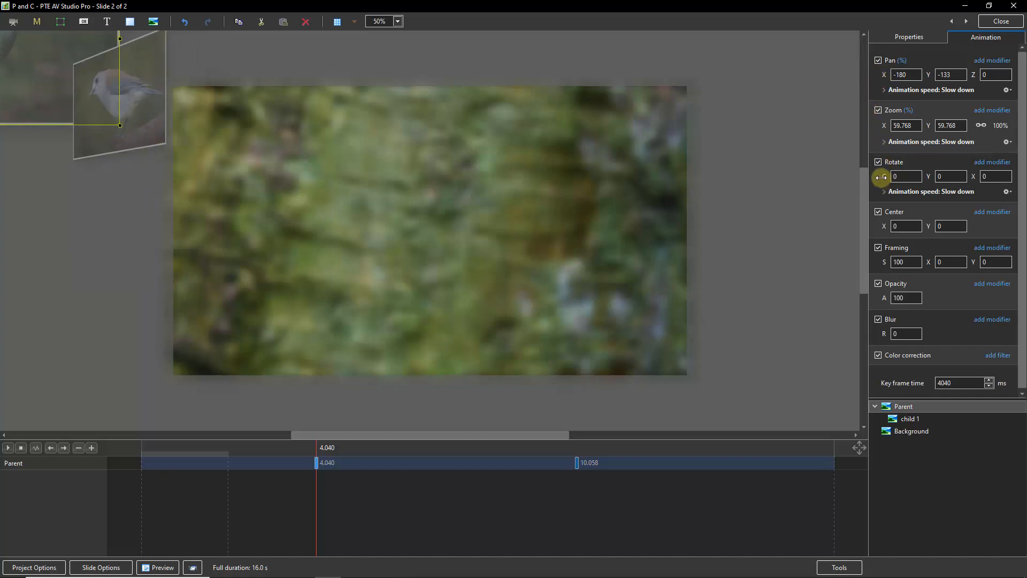
{"action": "left_click_drag", "start_coordinate": [883, 176], "coordinate": [891, 174]}
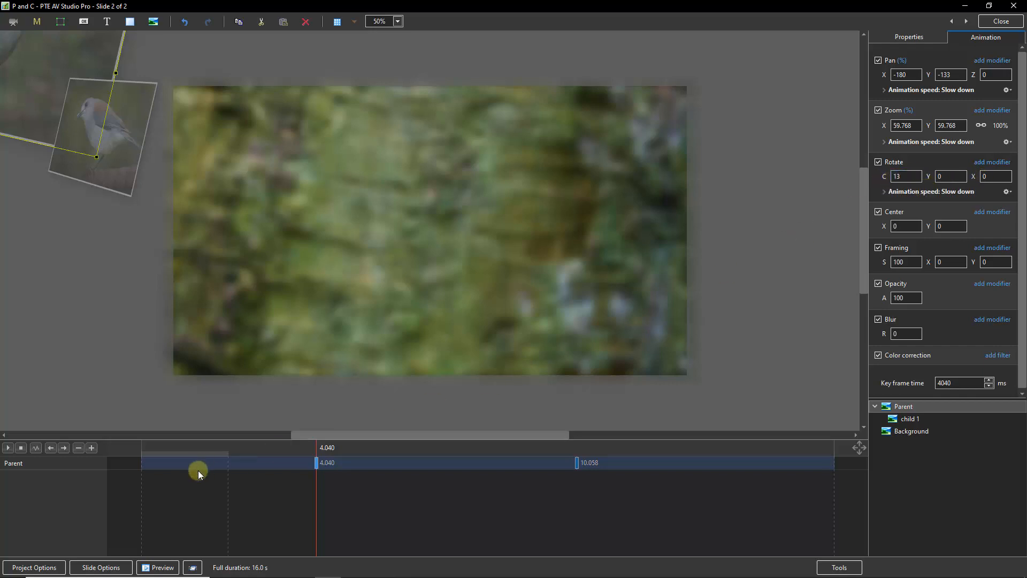
{"action": "left_click", "coordinate": [141, 473]}
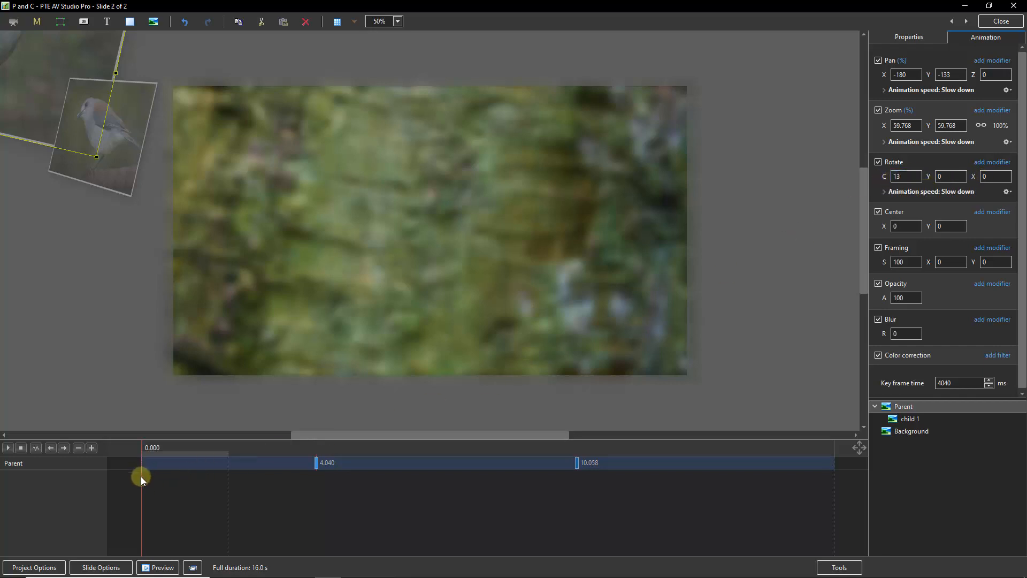
{"action": "left_click", "coordinate": [8, 448]}
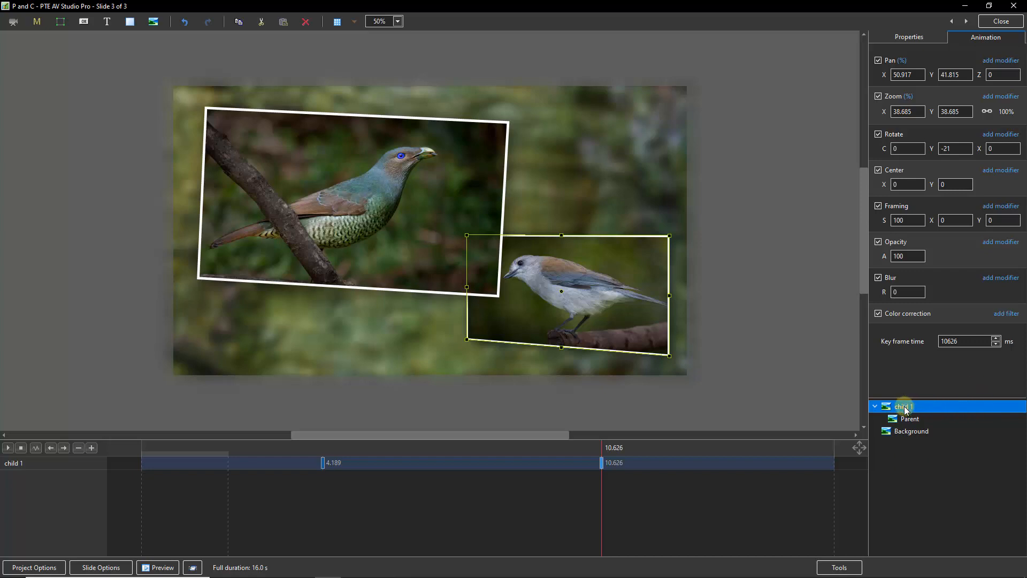
Step: Rename the grey bird image to Parent and its nested green bird image to Child, and play the slide from the start
{"action": "left_click", "coordinate": [909, 38]}
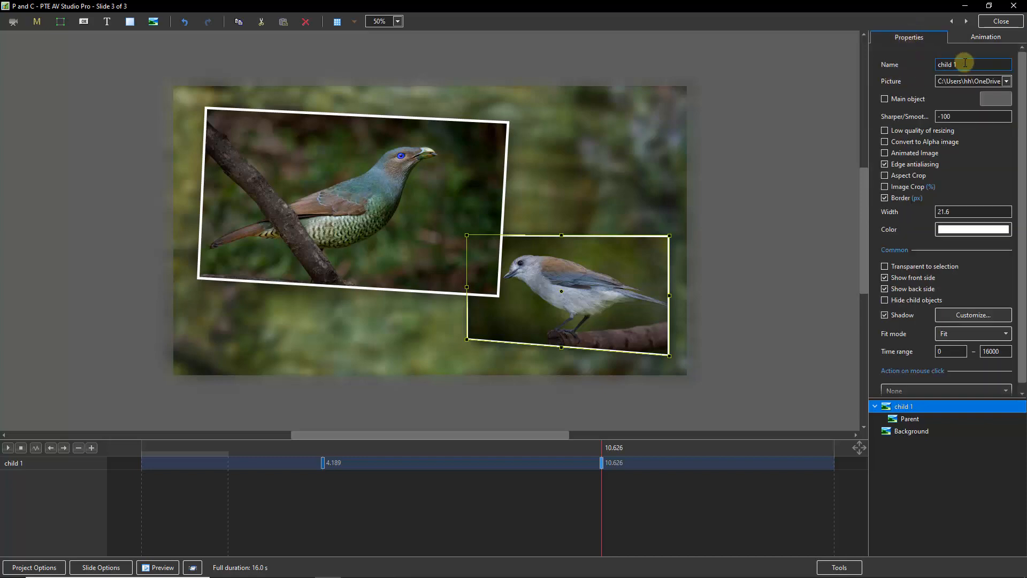
{"action": "left_click_drag", "start_coordinate": [964, 63], "coordinate": [901, 63]}
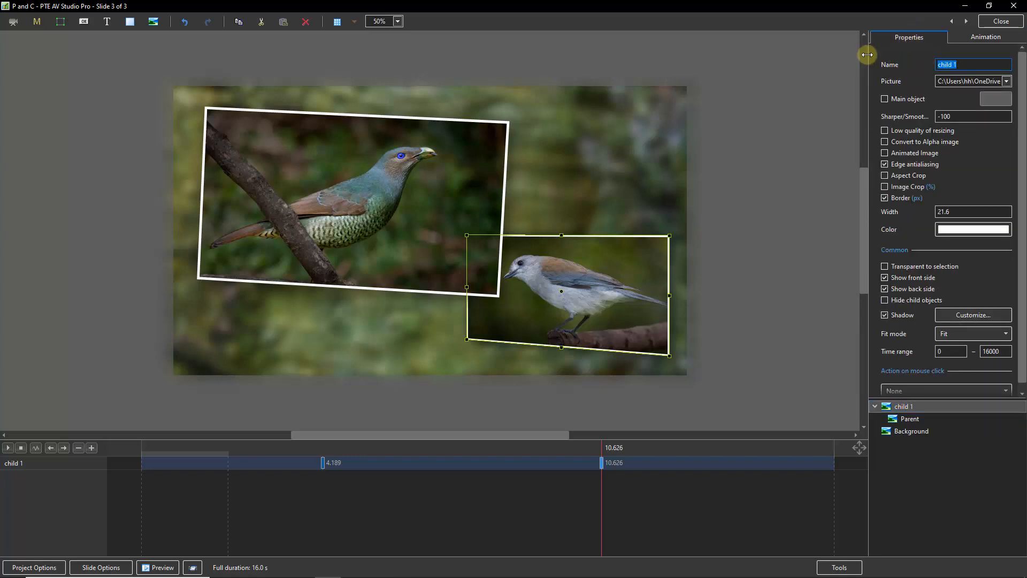
{"action": "type", "text": "Parent"}
{"action": "left_click", "coordinate": [910, 418]}
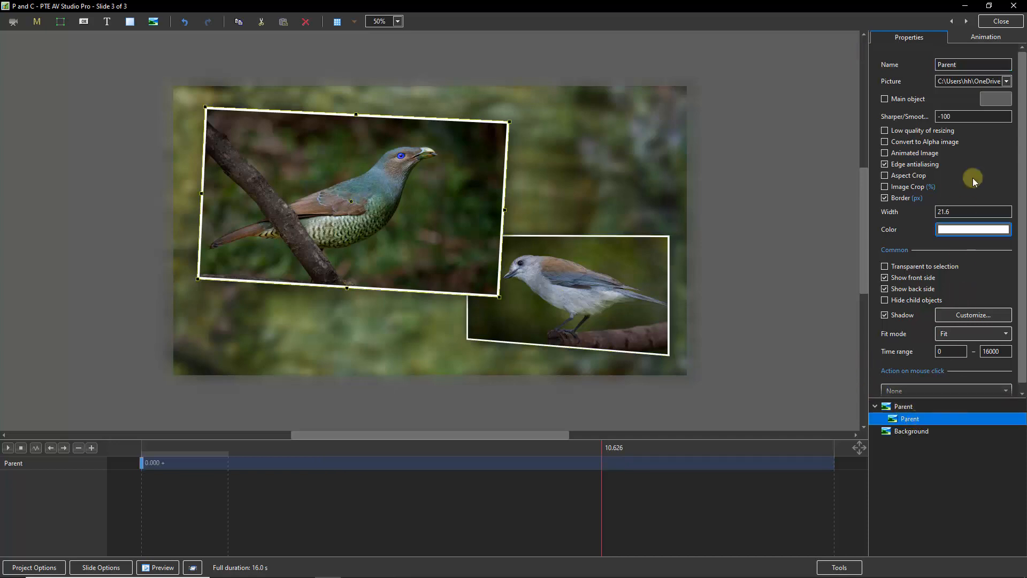
{"action": "double_click", "coordinate": [954, 65]}
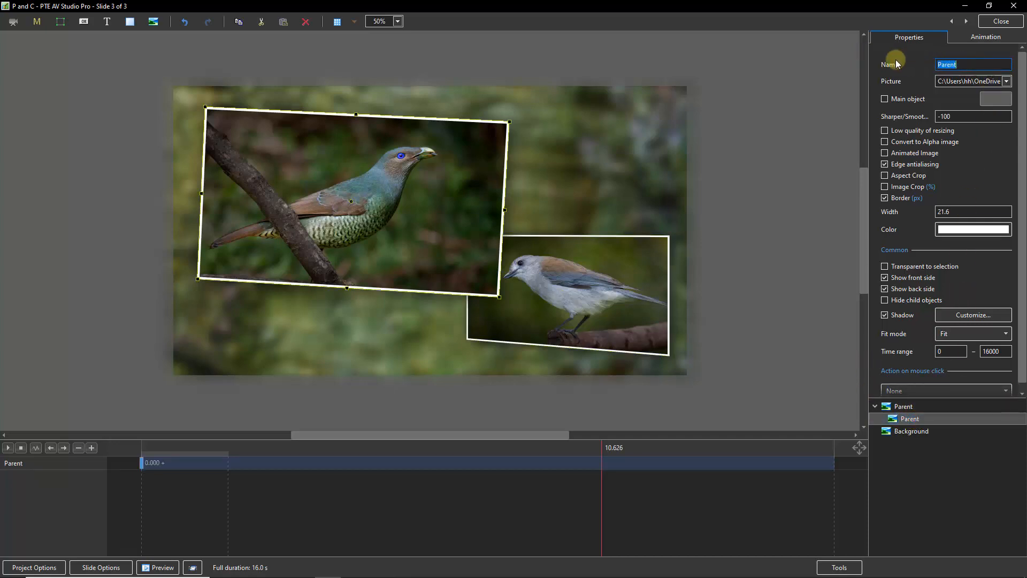
{"action": "type", "text": "Child"}
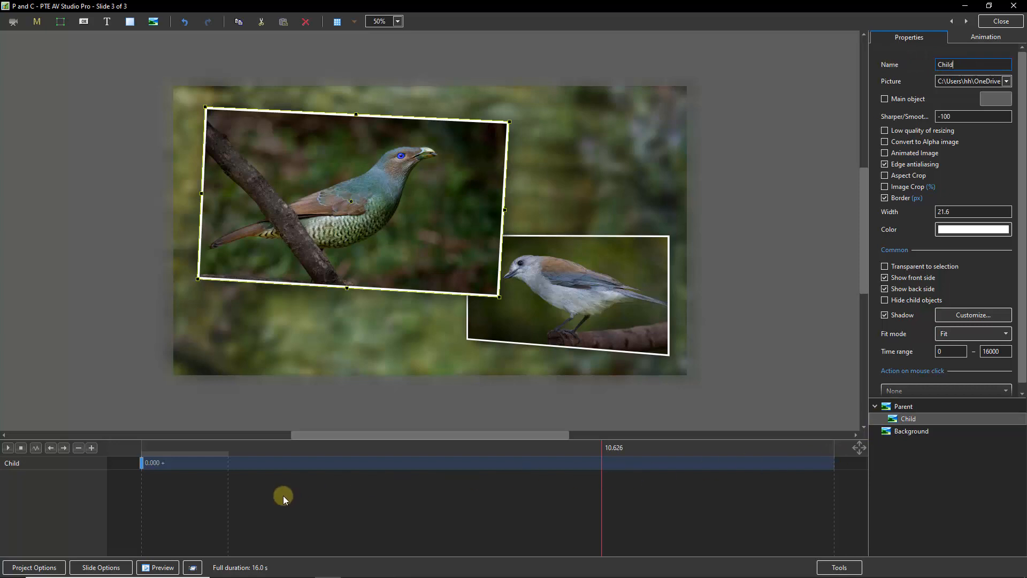
{"action": "left_click", "coordinate": [141, 466]}
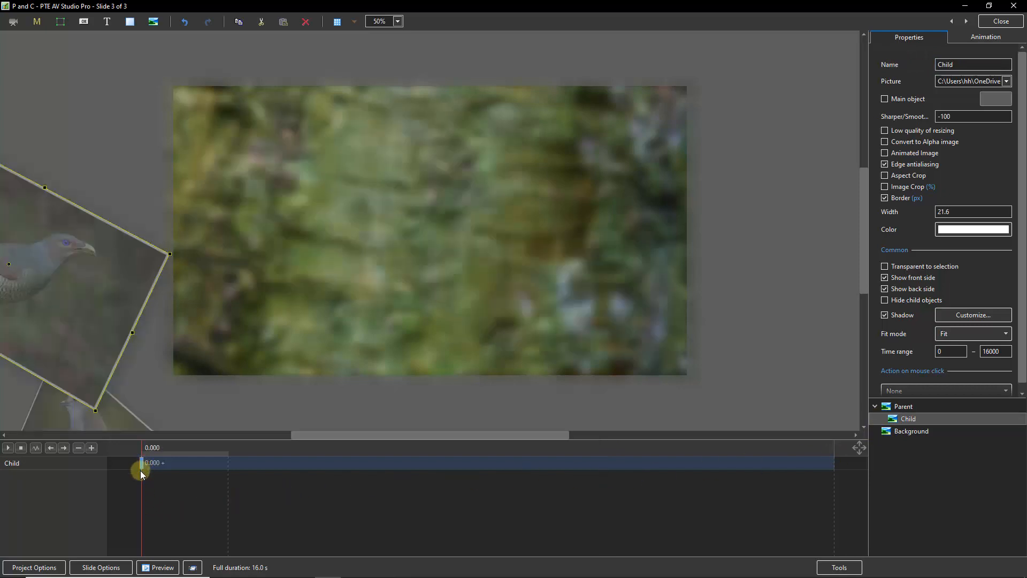
{"action": "left_click", "coordinate": [8, 447]}
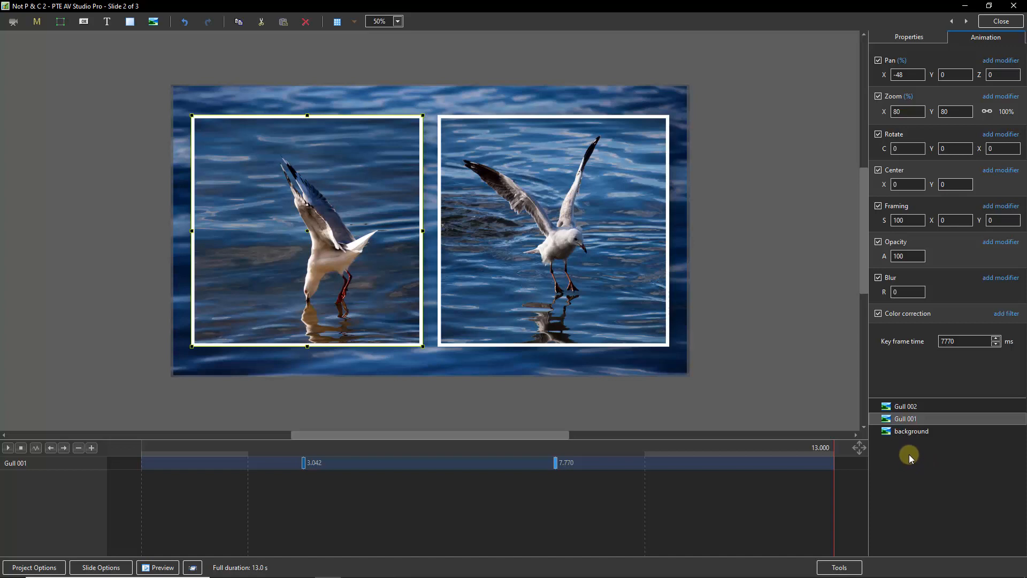
Step: Add an empty frame object to the slide with the two gull images
{"action": "left_click", "coordinate": [930, 467]}
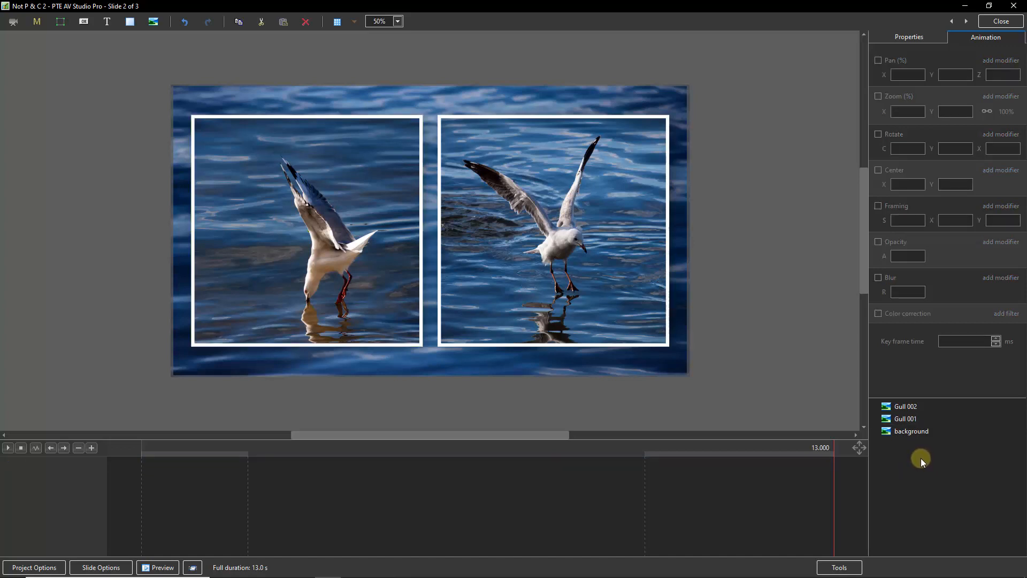
{"action": "right_click", "coordinate": [921, 458]}
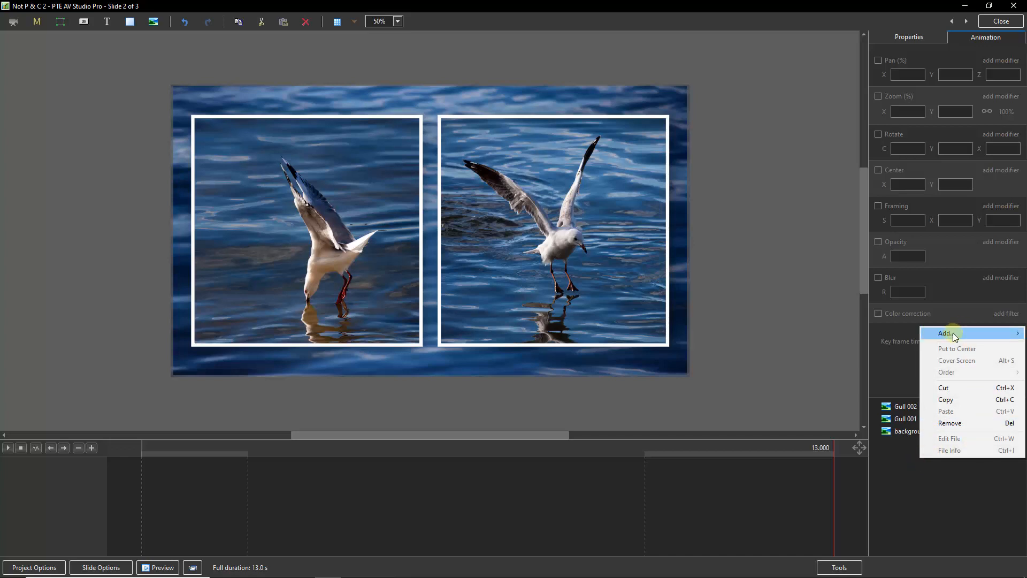
{"action": "mouse_move", "coordinate": [956, 336]}
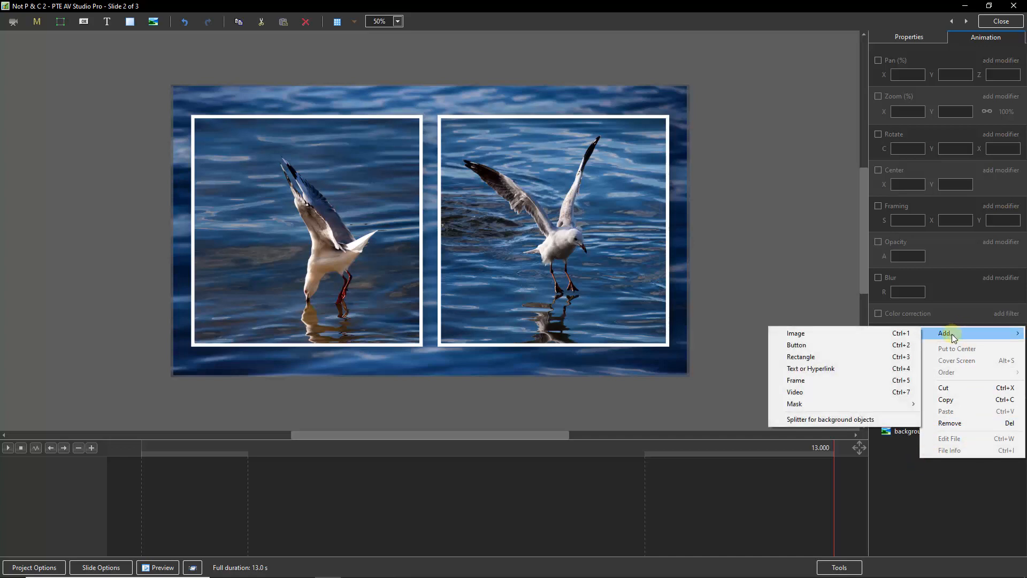
{"action": "left_click", "coordinate": [803, 380]}
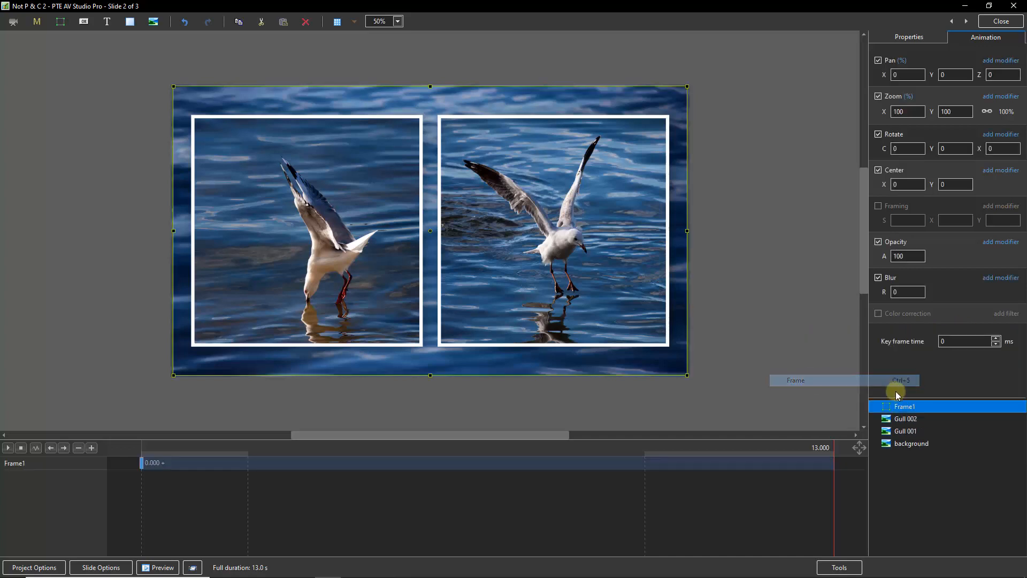
Step: Cut Gull 002 and Gull 001 together, paste them as children of Frame1, and play the slide from the start
{"action": "left_click", "coordinate": [905, 418]}
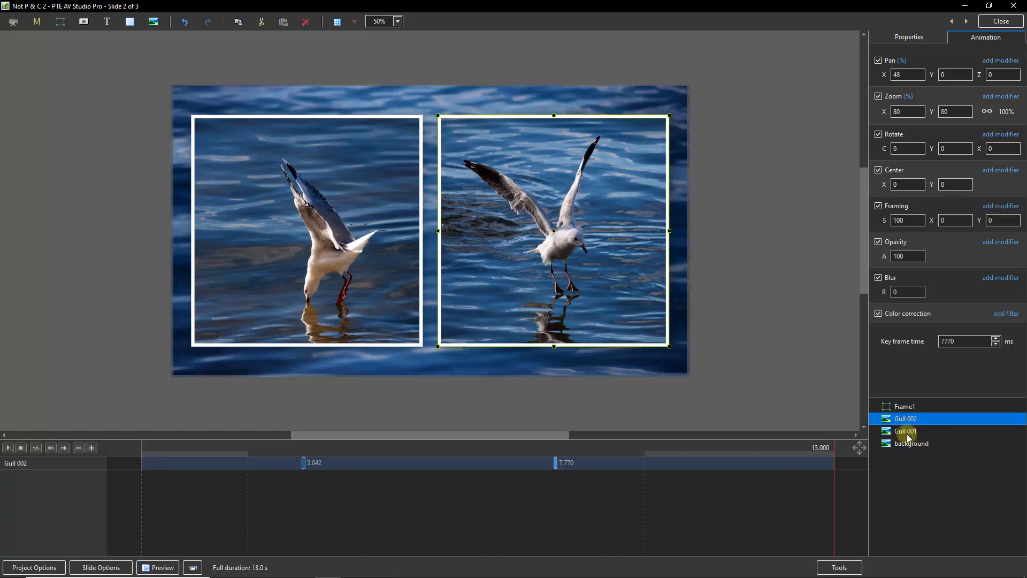
{"action": "left_click", "coordinate": [929, 428], "text": "ctrl"}
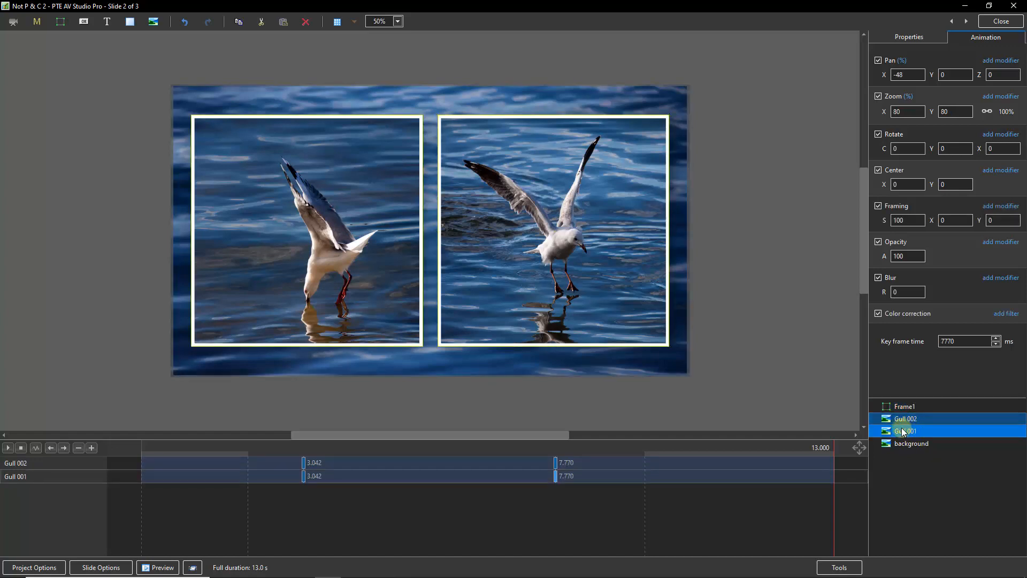
{"action": "right_click", "coordinate": [902, 428]}
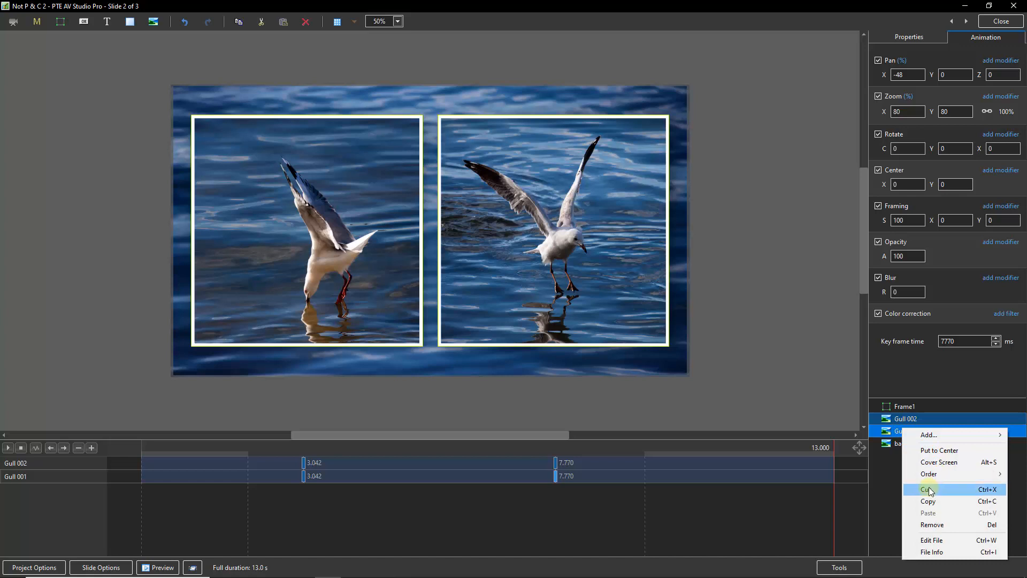
{"action": "left_click", "coordinate": [930, 490]}
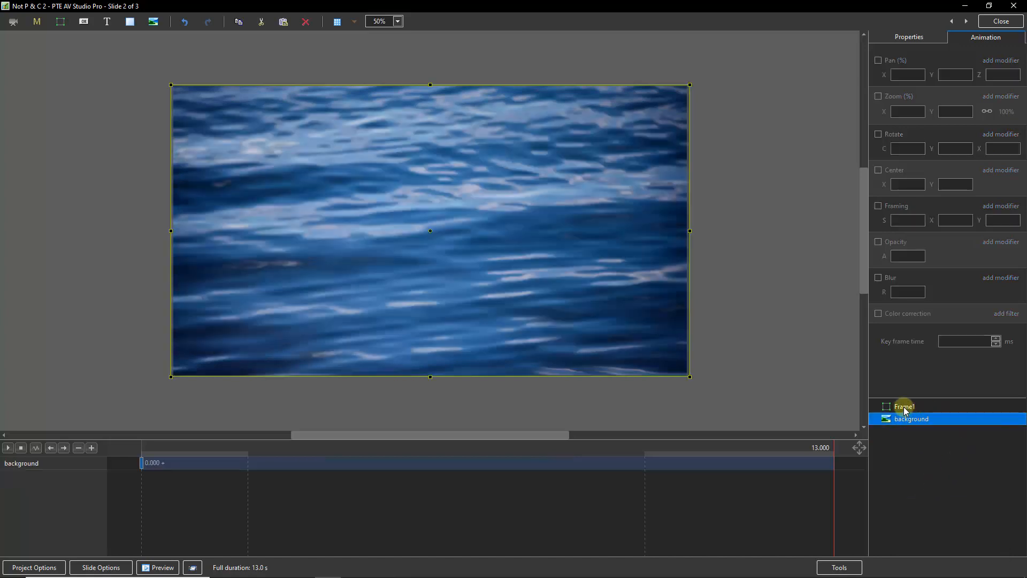
{"action": "left_click", "coordinate": [905, 409]}
{"action": "right_click", "coordinate": [905, 409]}
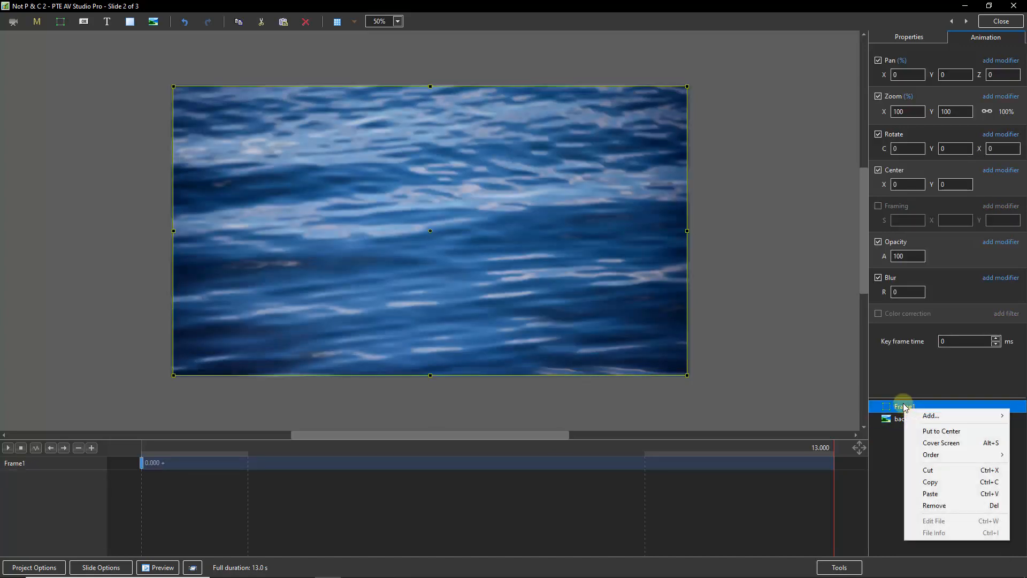
{"action": "left_click", "coordinate": [935, 494]}
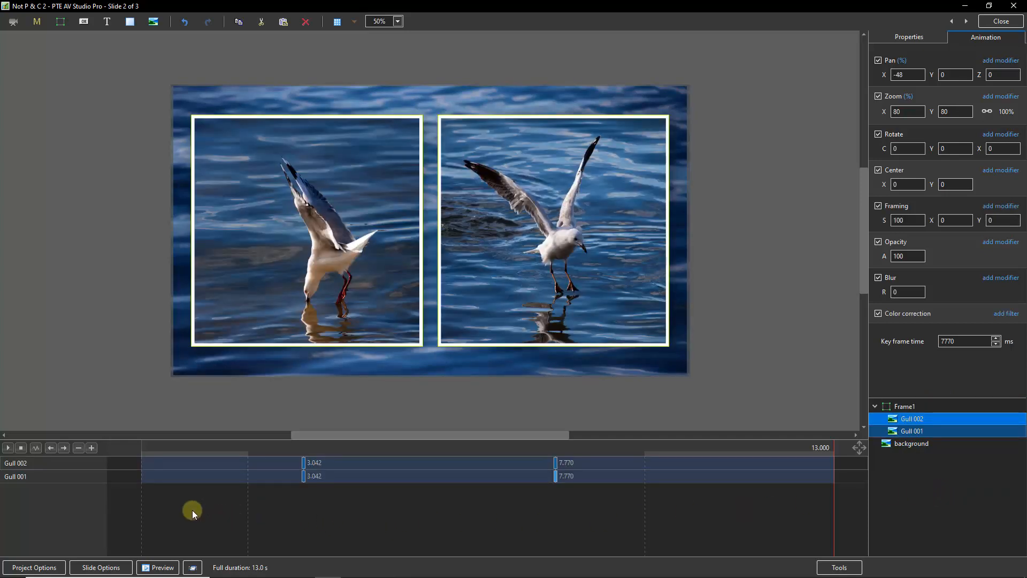
{"action": "left_click", "coordinate": [141, 492]}
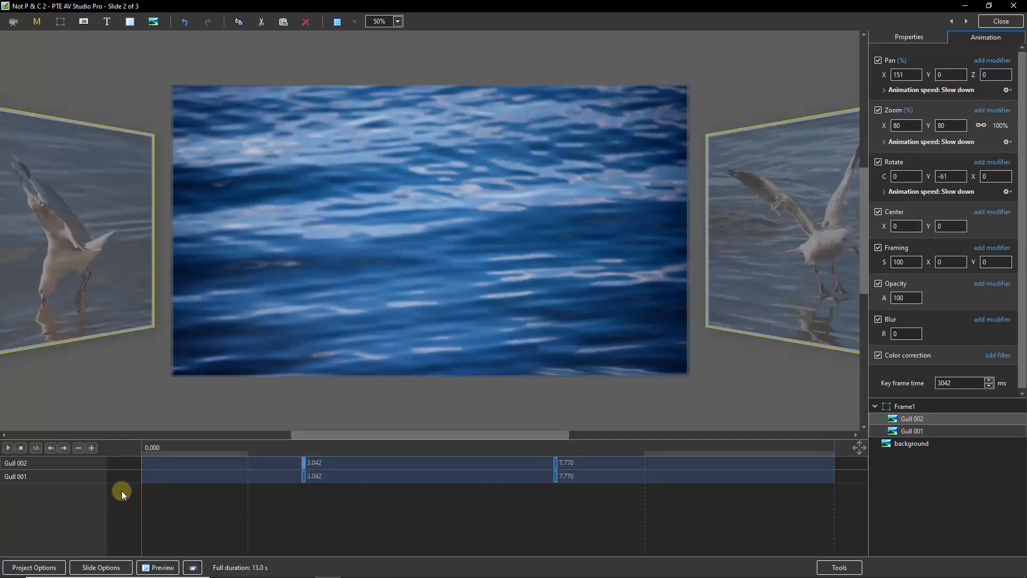
{"action": "left_click", "coordinate": [8, 449]}
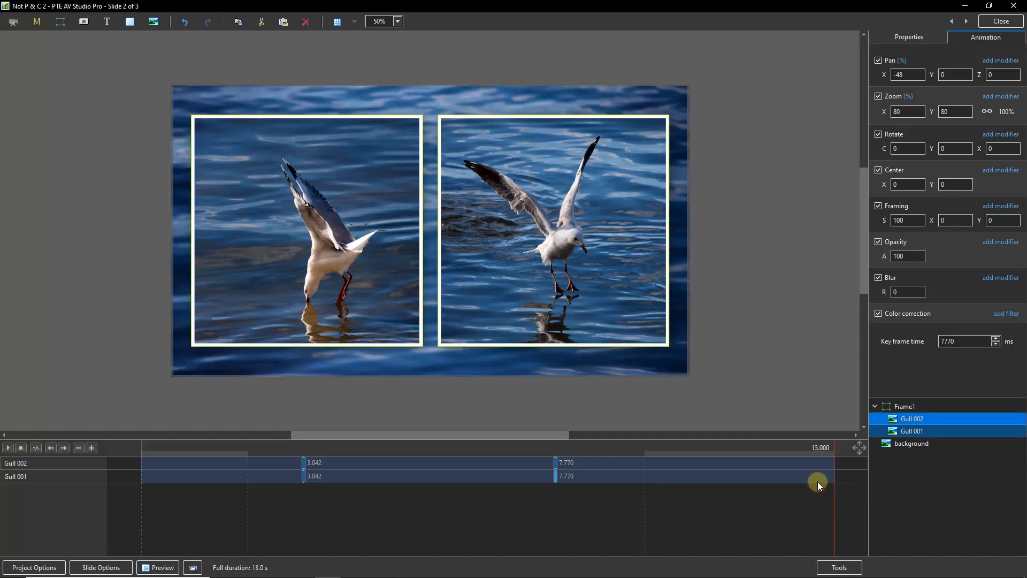
Step: Set the slide duration to 20 seconds
{"action": "left_click", "coordinate": [101, 567]}
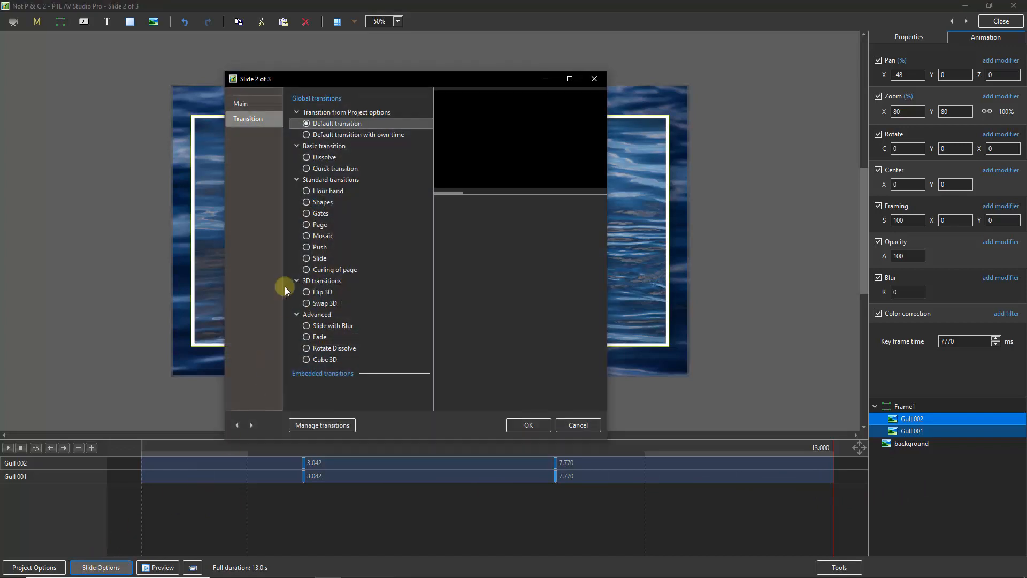
{"action": "left_click", "coordinate": [245, 101]}
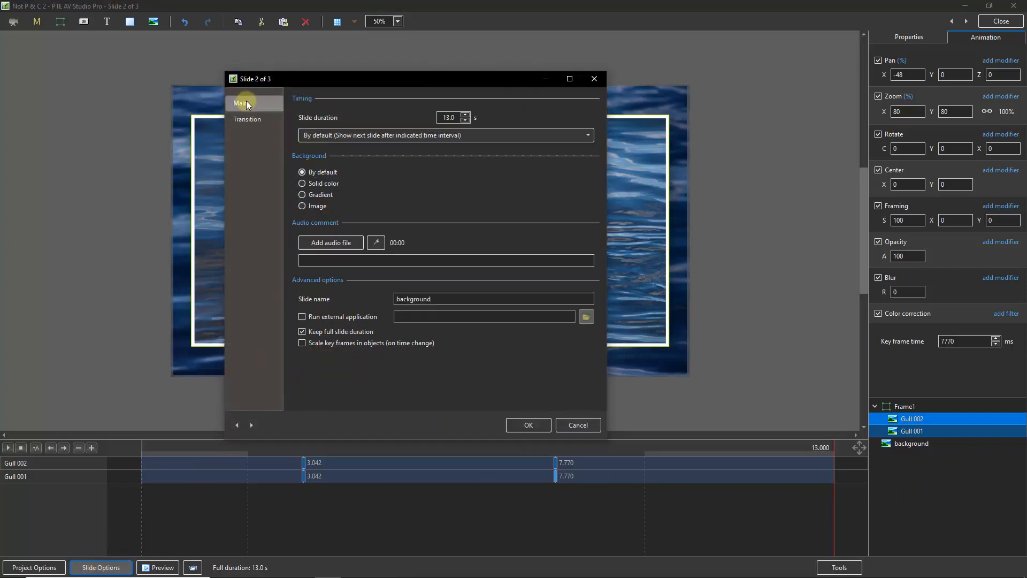
{"action": "double_click", "coordinate": [448, 118]}
{"action": "left_click", "coordinate": [530, 425]}
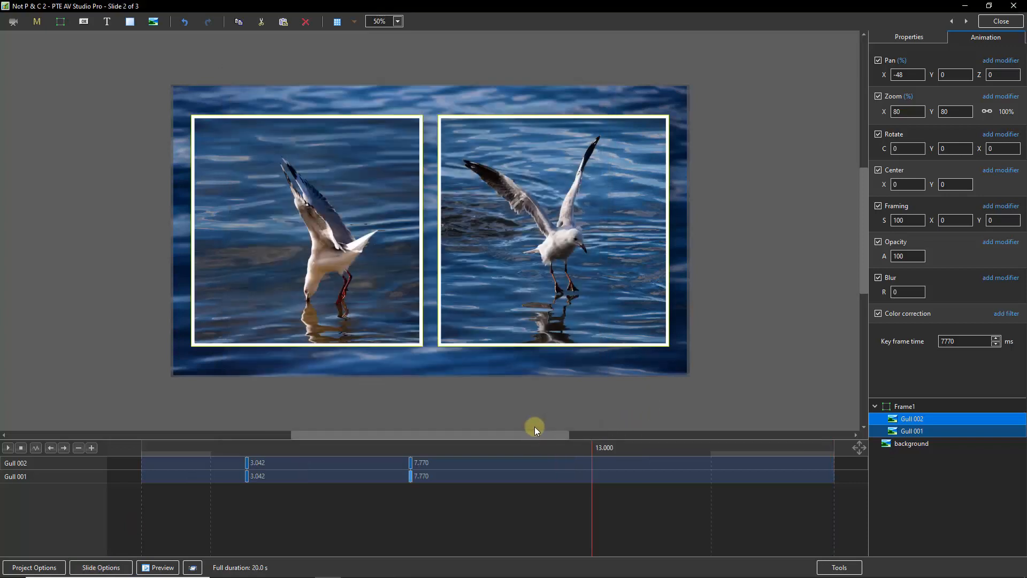
Step: Show Frame1 and both gulls together in the timeline and move Frame1's keyframe to 12.140 s, after the gulls' keyframes
{"action": "left_click_drag", "start_coordinate": [223, 489], "coordinate": [411, 492]}
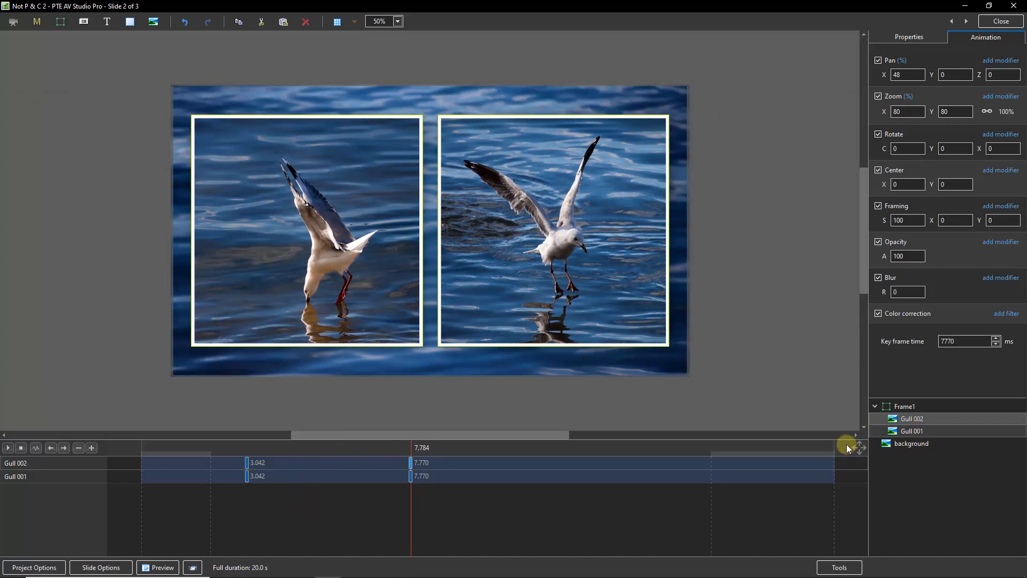
{"action": "left_click", "coordinate": [909, 432]}
{"action": "left_click", "coordinate": [910, 417], "text": "shift"}
{"action": "left_click", "coordinate": [905, 406], "text": "shift"}
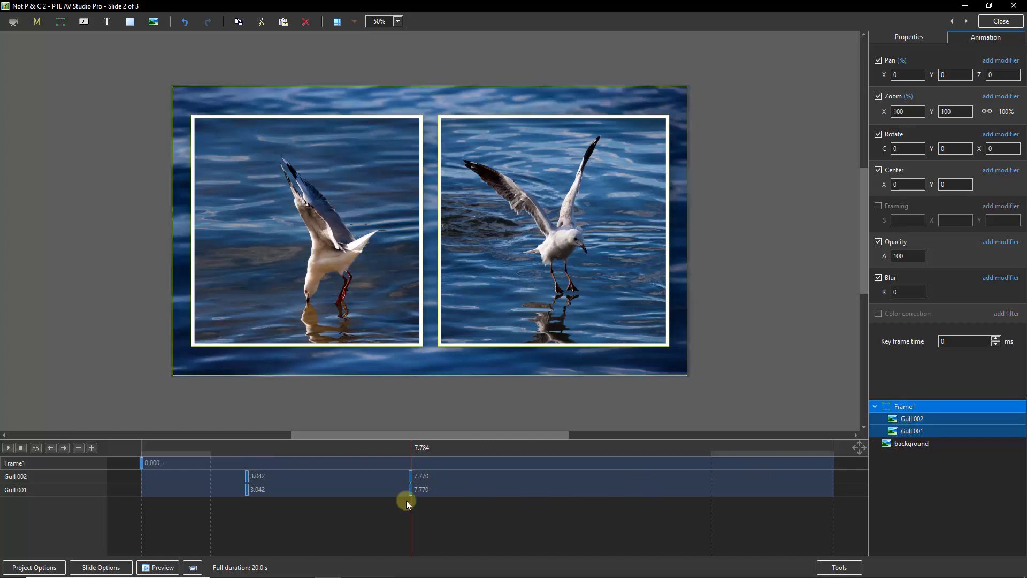
{"action": "left_click", "coordinate": [141, 464]}
{"action": "left_click_drag", "start_coordinate": [141, 460], "coordinate": [538, 461]}
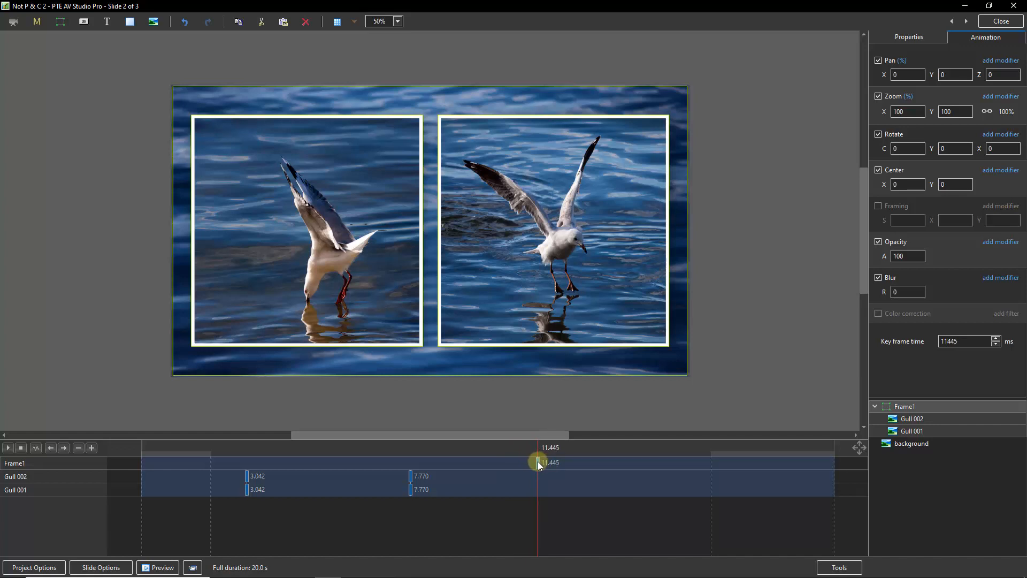
{"action": "left_click_drag", "start_coordinate": [538, 461], "coordinate": [561, 464]}
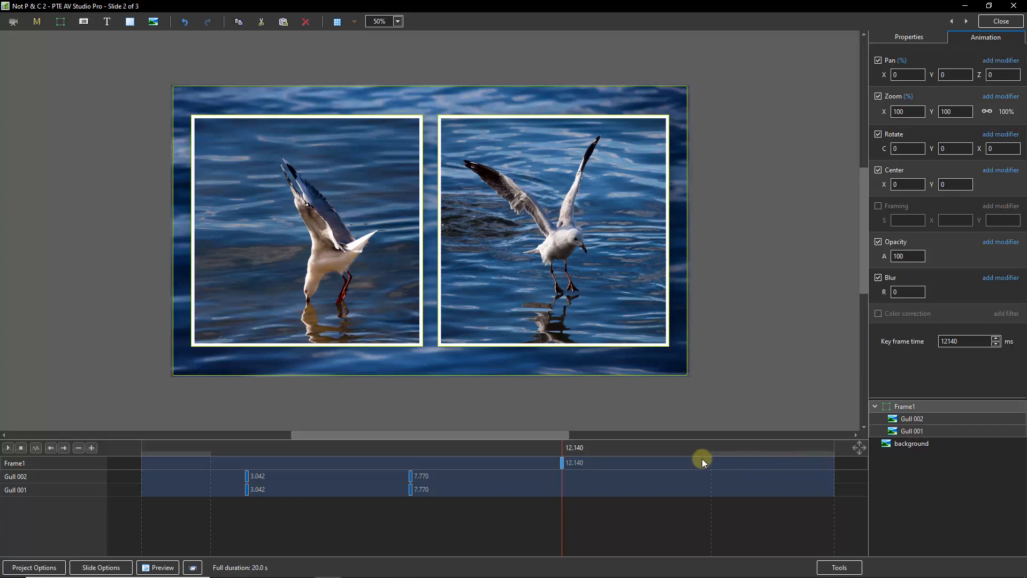
Step: Clone Frame1's keyframe further along the timeline and move the copy to 16.450 s, where the closing transition begins
{"action": "right_click", "coordinate": [685, 463]}
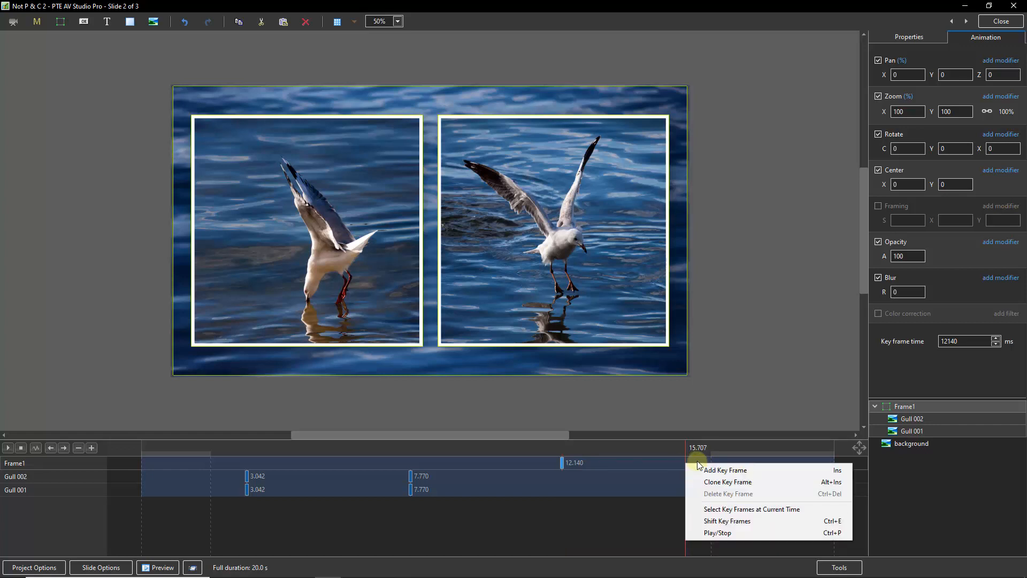
{"action": "left_click", "coordinate": [718, 482]}
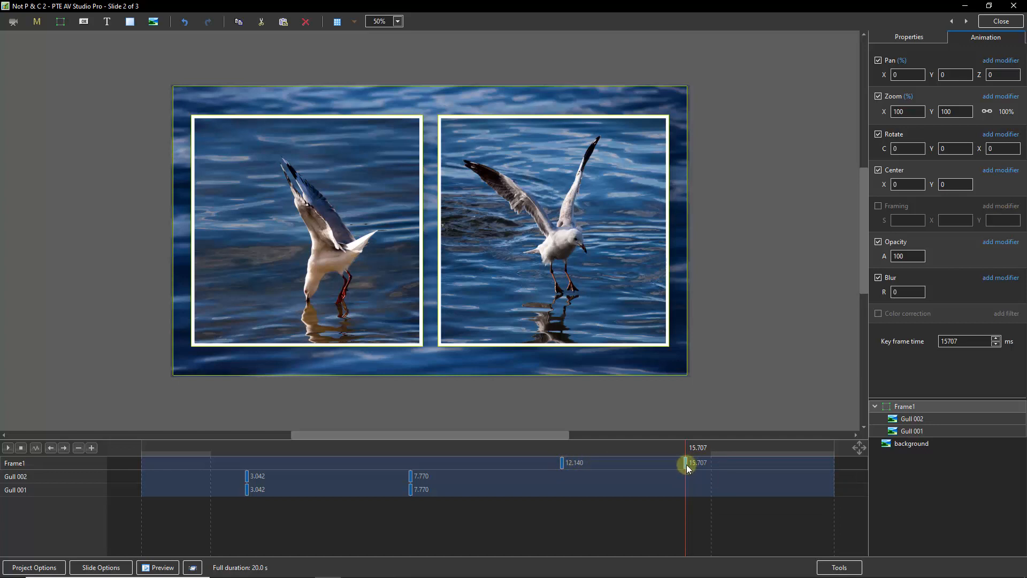
{"action": "left_click_drag", "start_coordinate": [686, 464], "coordinate": [711, 464]}
{"action": "left_click", "coordinate": [561, 464]}
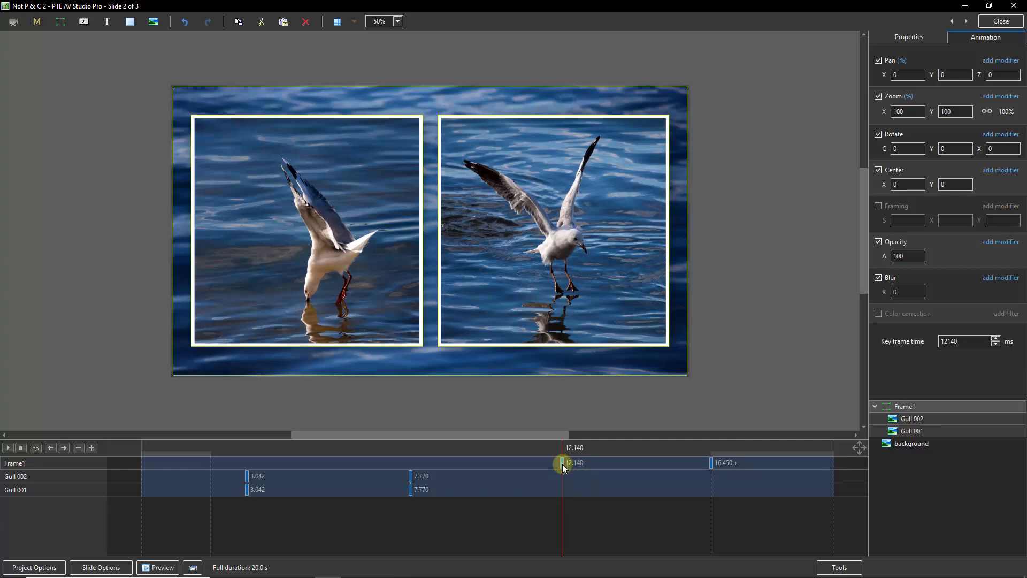
Step: At Frame1's 16.450 s keyframe, set Zoom to 0 and Rotate Y to -368, and play the slide from the start
{"action": "left_click", "coordinate": [711, 462]}
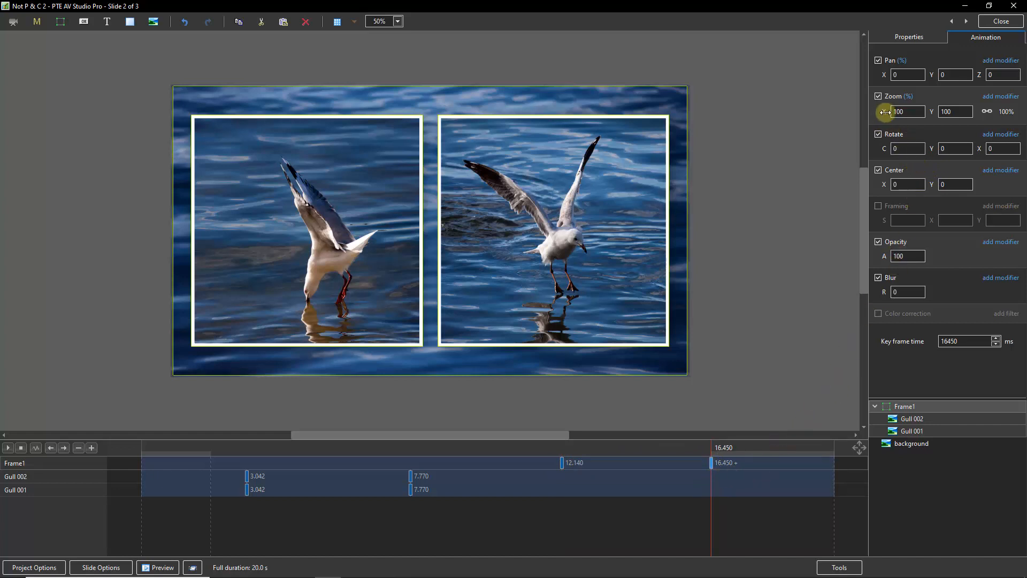
{"action": "left_click_drag", "start_coordinate": [883, 112], "coordinate": [857, 119]}
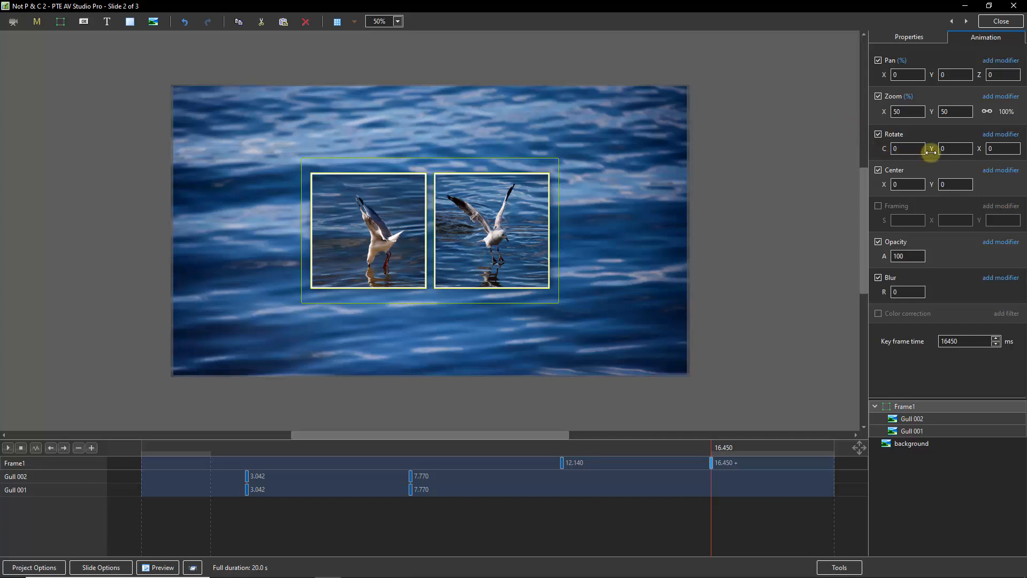
{"action": "left_click_drag", "start_coordinate": [931, 147], "coordinate": [736, 202]}
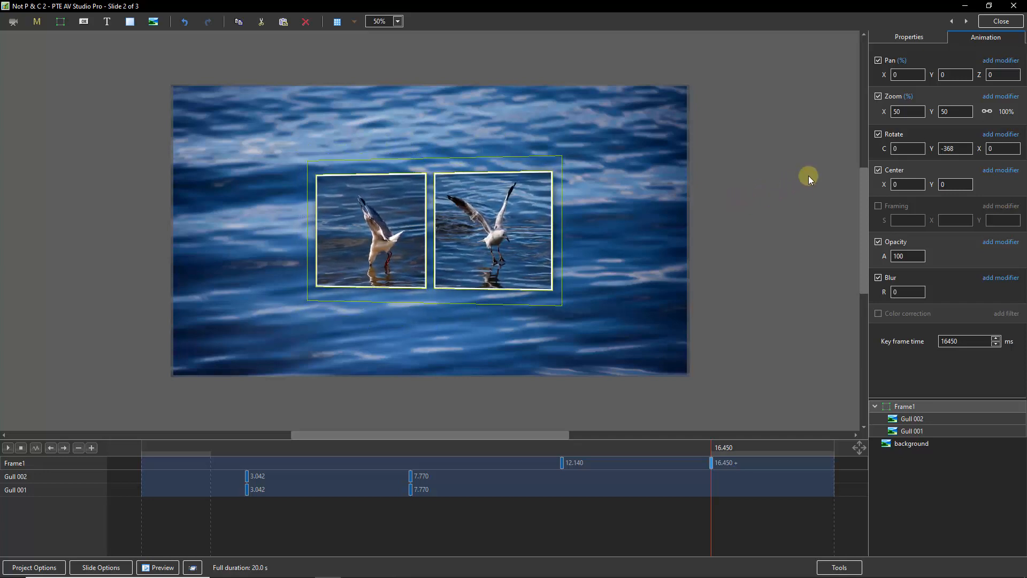
{"action": "mouse_move", "coordinate": [883, 113]}
{"action": "left_mouse_down"}
{"action": "mouse_move", "coordinate": [855, 122]}
{"action": "mouse_move", "coordinate": [881, 116]}
{"action": "left_mouse_up"}
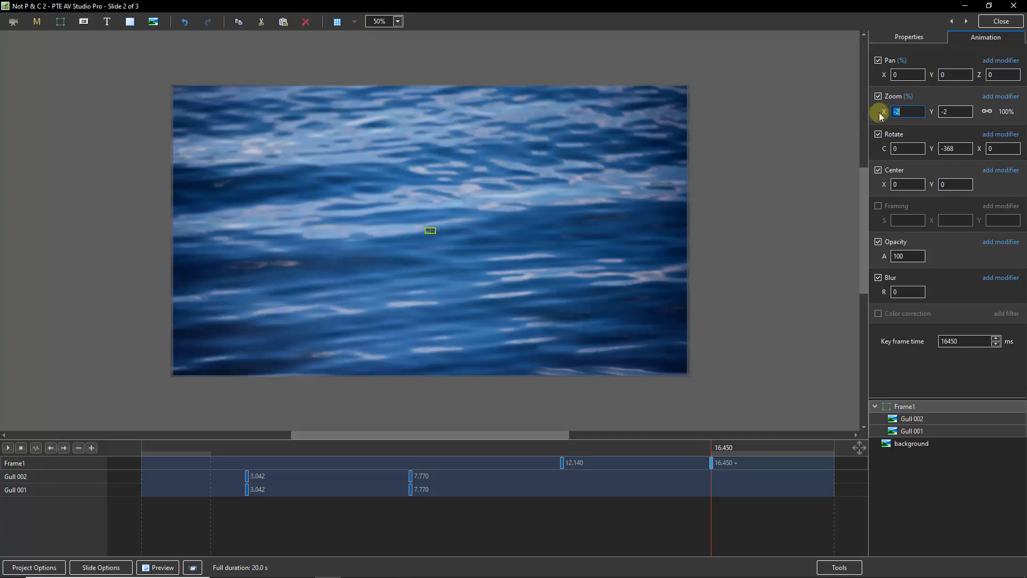
{"action": "type", "text": "0"}
{"action": "left_click", "coordinate": [141, 464]}
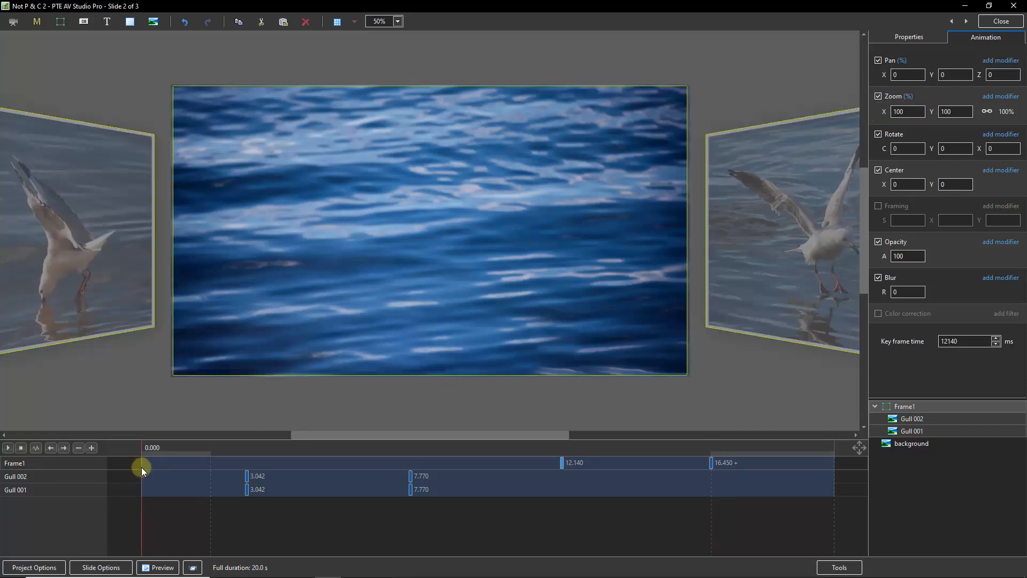
{"action": "left_click", "coordinate": [8, 448]}
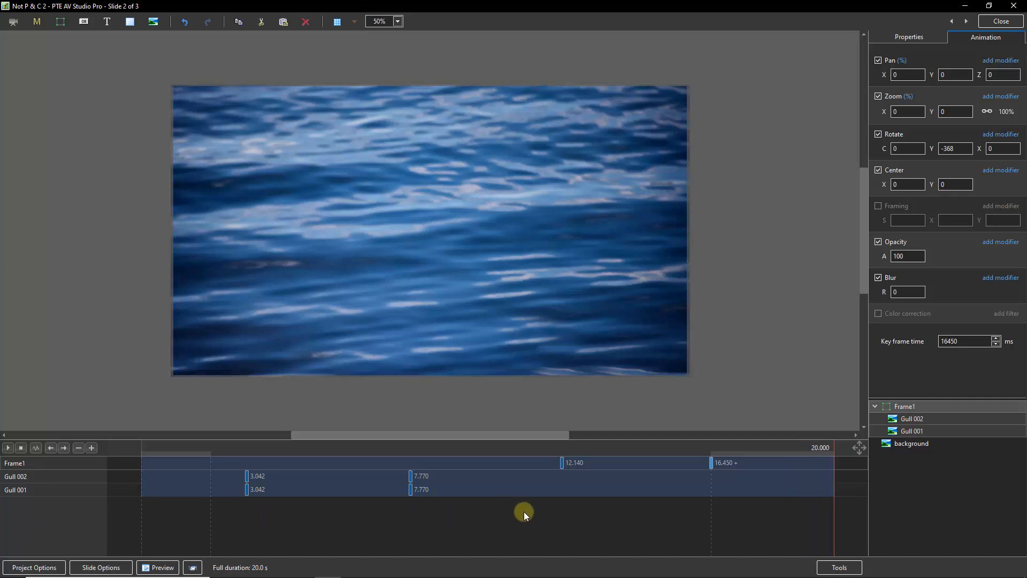
Step: Move Frame1's first keyframe to 13.730 s and its zoomed-out, rotated keyframe to the slide's end at 20.000 s
{"action": "left_click", "coordinate": [562, 464]}
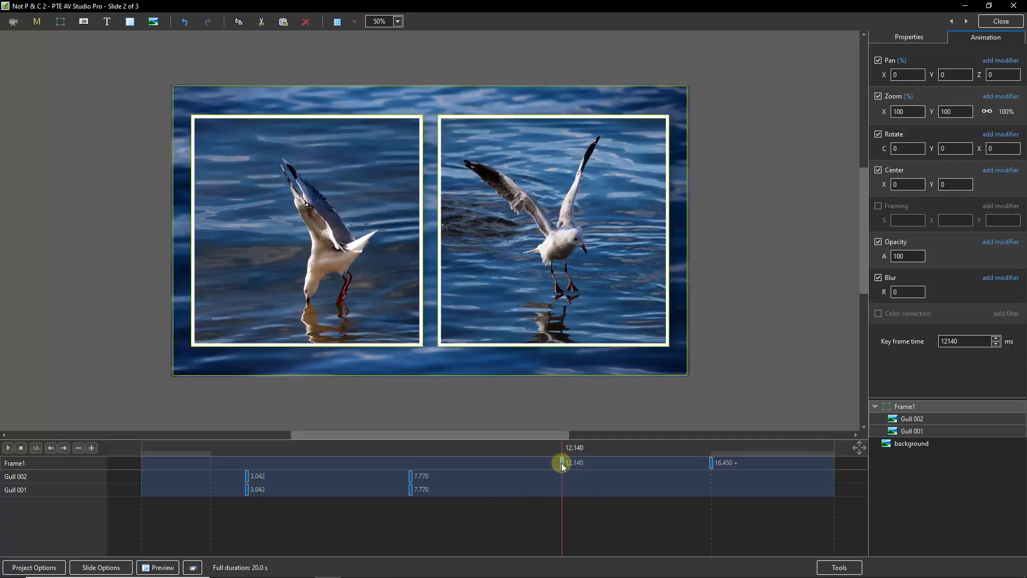
{"action": "left_click", "coordinate": [711, 463]}
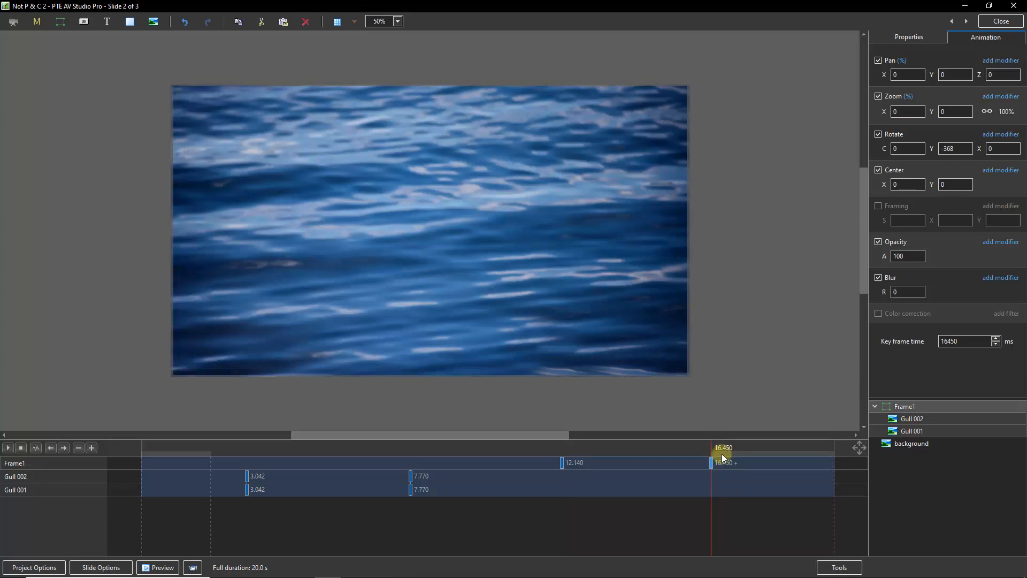
{"action": "left_click", "coordinate": [562, 461]}
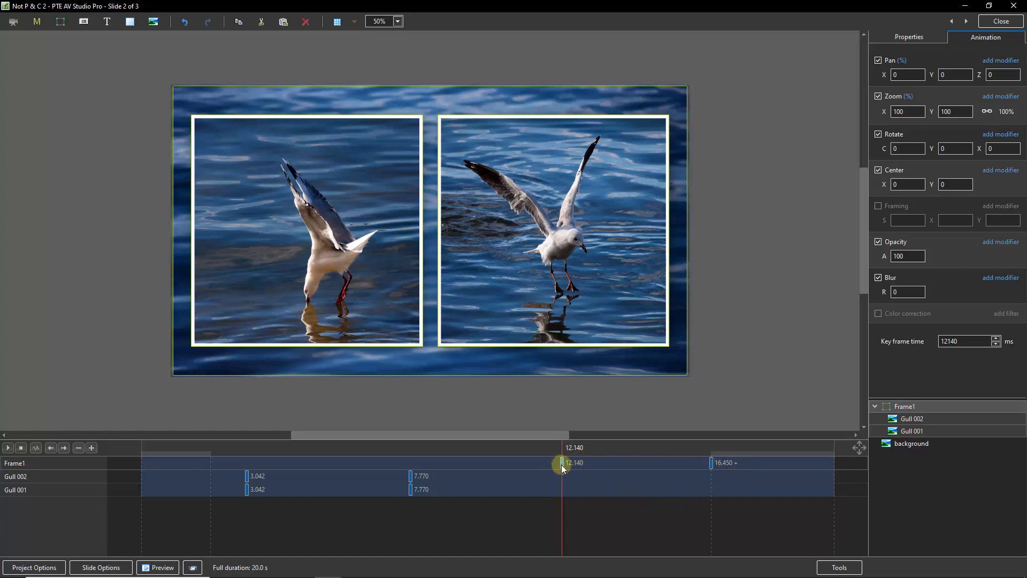
{"action": "left_click_drag", "start_coordinate": [563, 463], "coordinate": [618, 465]}
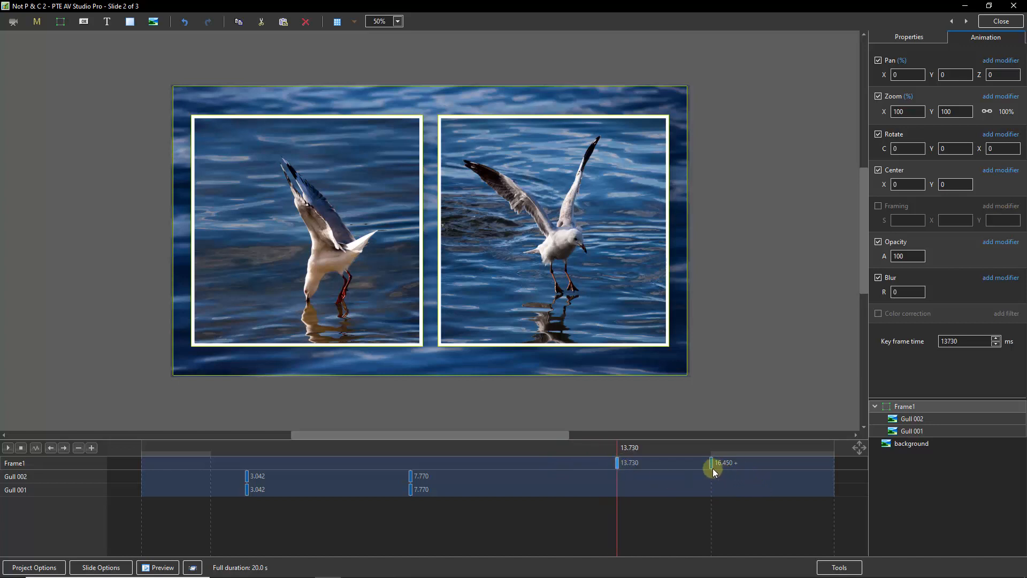
{"action": "mouse_move", "coordinate": [712, 468]}
{"action": "left_mouse_down"}
{"action": "mouse_move", "coordinate": [834, 463]}
{"action": "mouse_move", "coordinate": [830, 474]}
{"action": "left_mouse_up"}
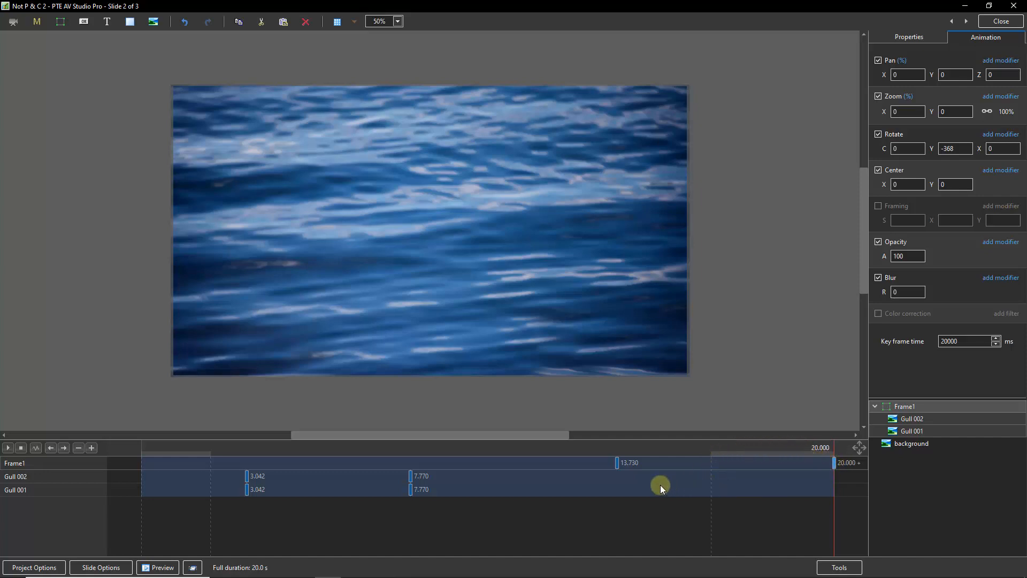
Step: At Frame1's 13.730 s keyframe, add the Accelerate animation speed to Pan, Zoom and Rotate, and play the closing animation
{"action": "left_click", "coordinate": [617, 463]}
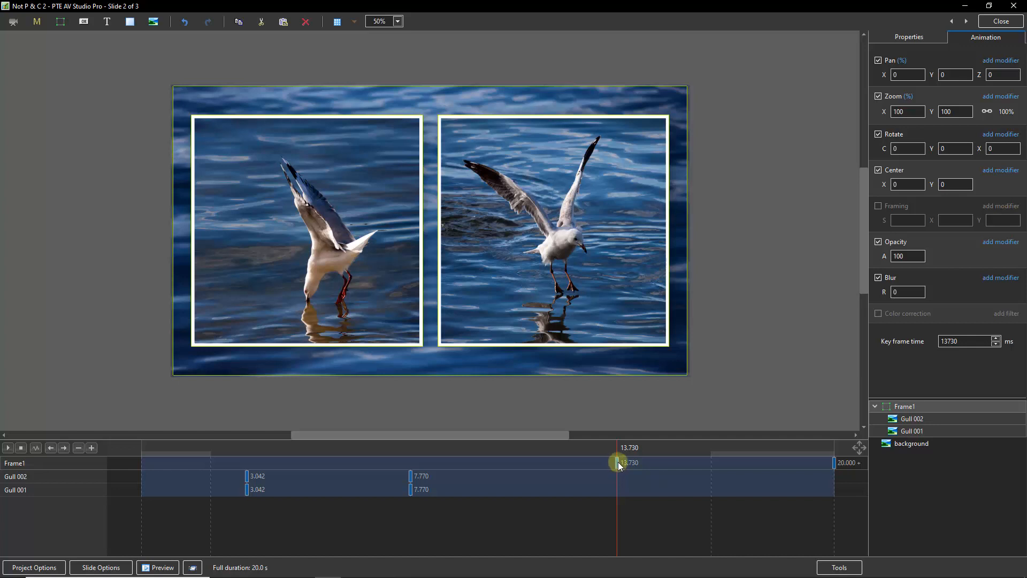
{"action": "left_click", "coordinate": [1004, 73]}
{"action": "left_click", "coordinate": [1001, 61]}
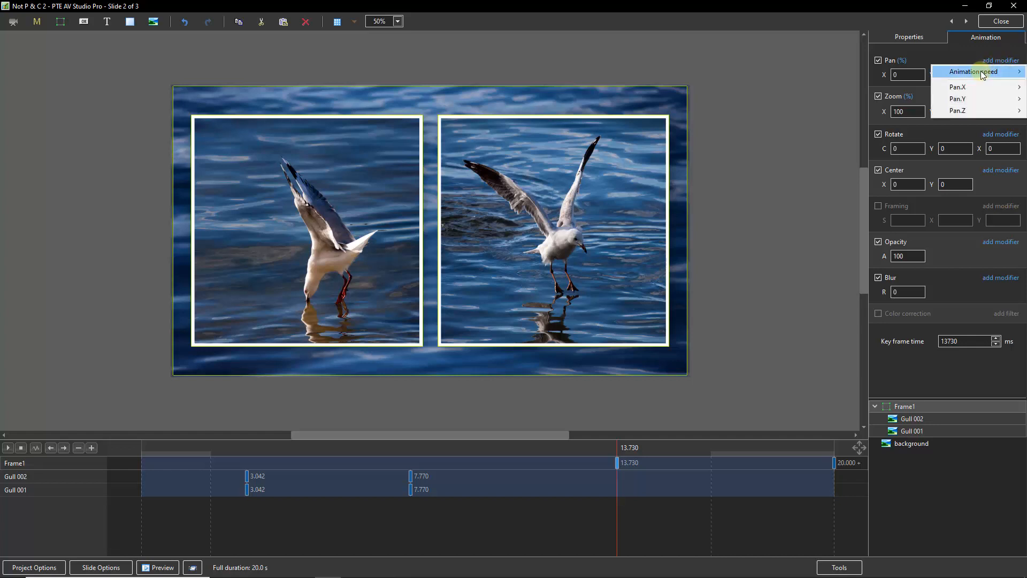
{"action": "mouse_move", "coordinate": [983, 75]}
{"action": "left_click", "coordinate": [899, 72]}
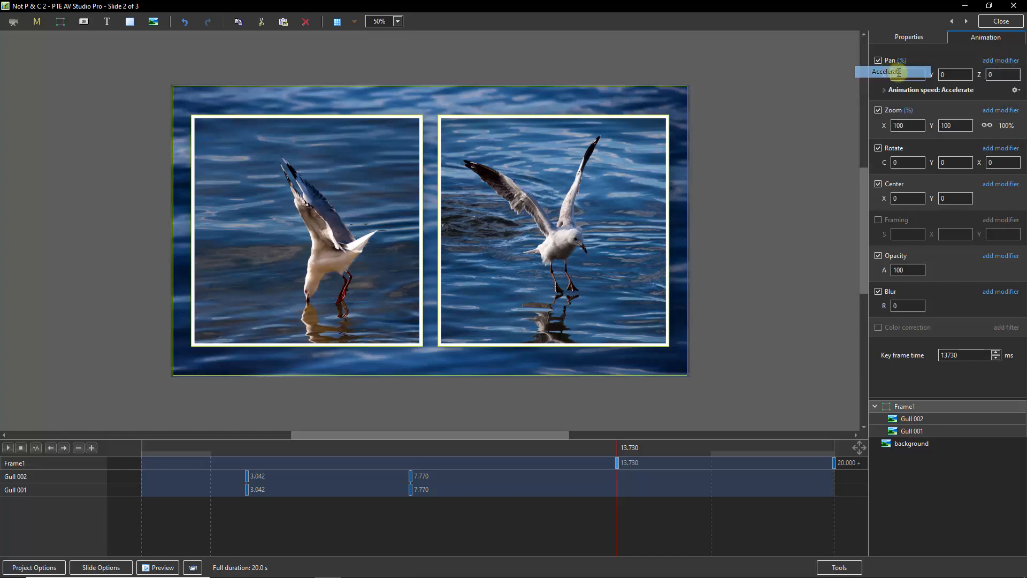
{"action": "left_click", "coordinate": [1000, 110]}
{"action": "mouse_move", "coordinate": [970, 123]}
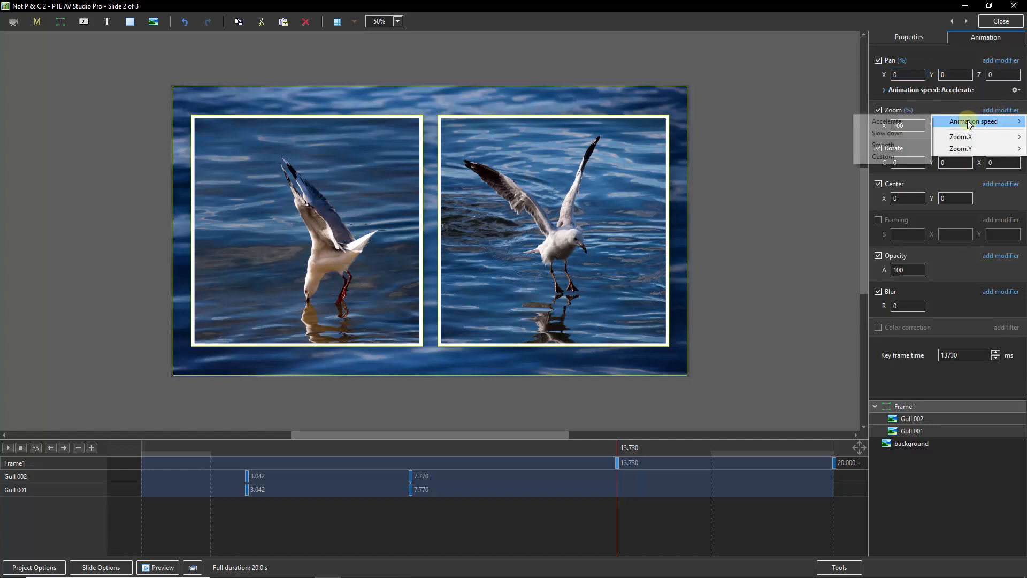
{"action": "left_click", "coordinate": [899, 122]}
{"action": "left_click", "coordinate": [1000, 162]}
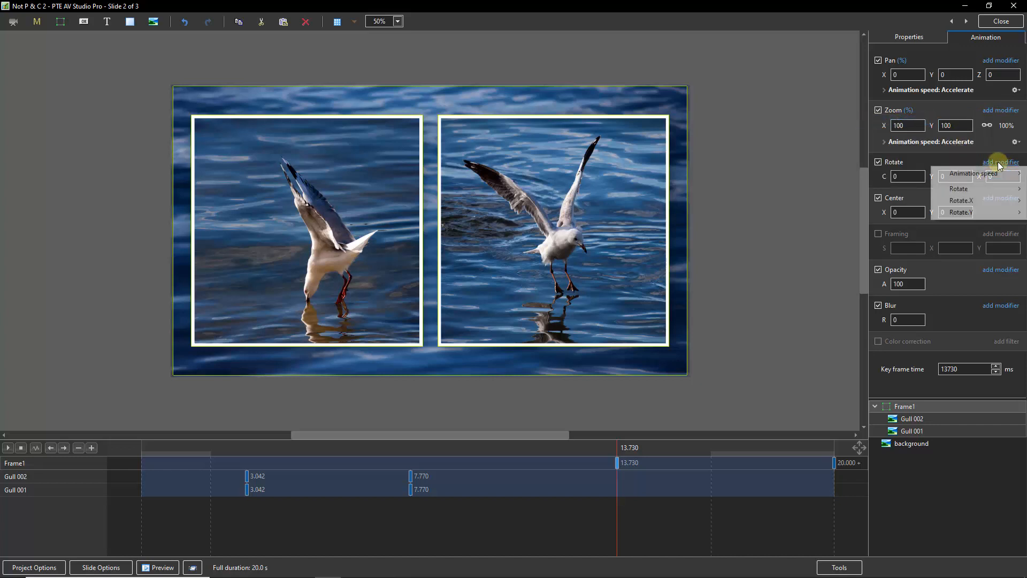
{"action": "mouse_move", "coordinate": [981, 173]}
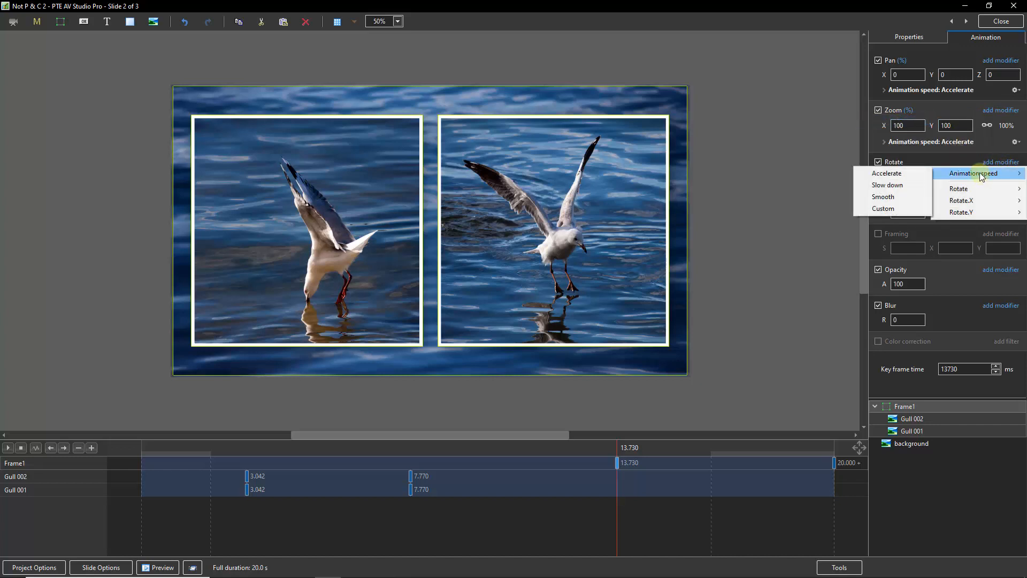
{"action": "left_click", "coordinate": [899, 175]}
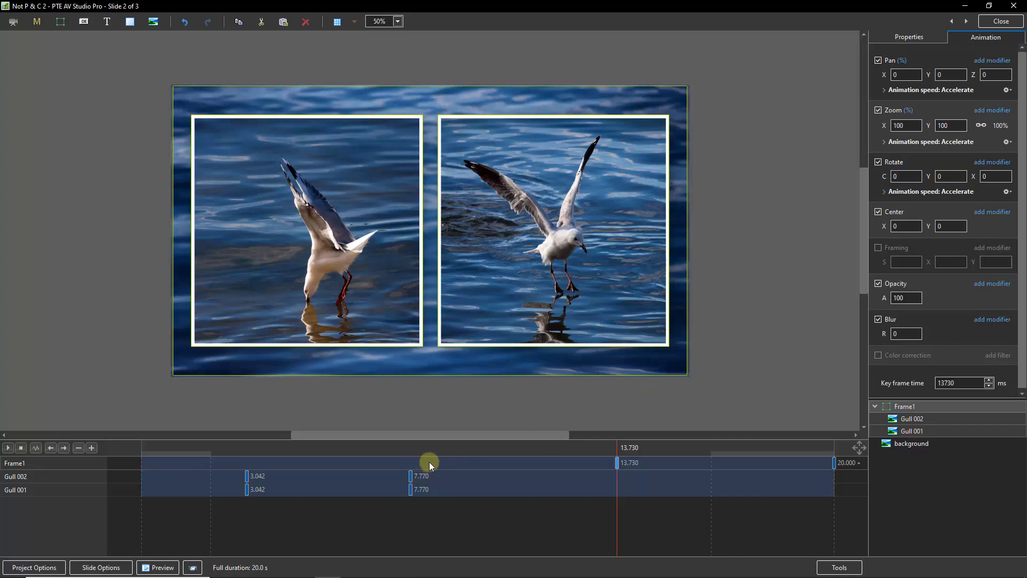
{"action": "left_click", "coordinate": [547, 449]}
{"action": "key", "text": "space"}
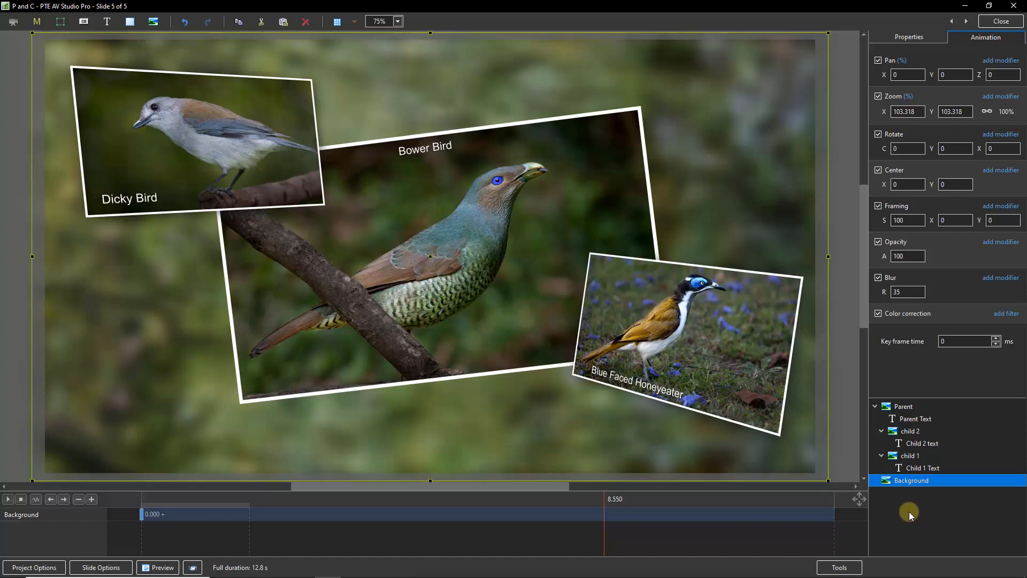
Step: Examine which object types can be added under the child 1 image
{"action": "left_click", "coordinate": [910, 456]}
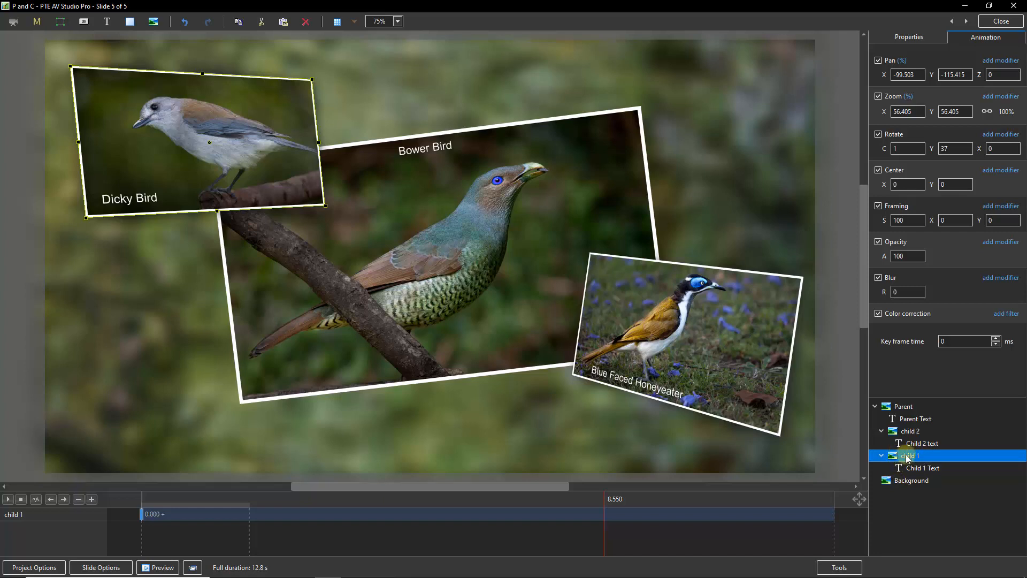
{"action": "right_click", "coordinate": [908, 459]}
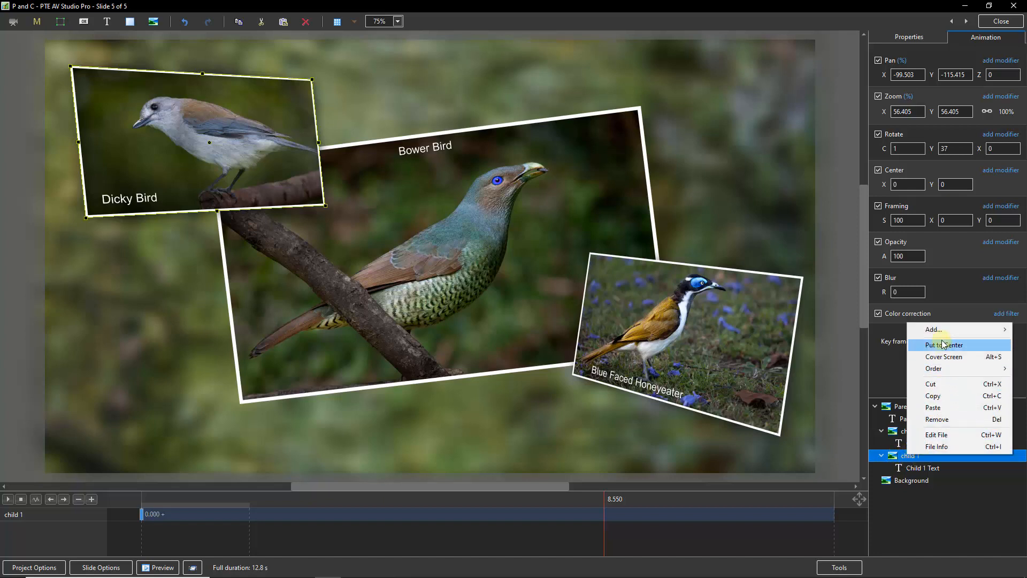
{"action": "mouse_move", "coordinate": [936, 331]}
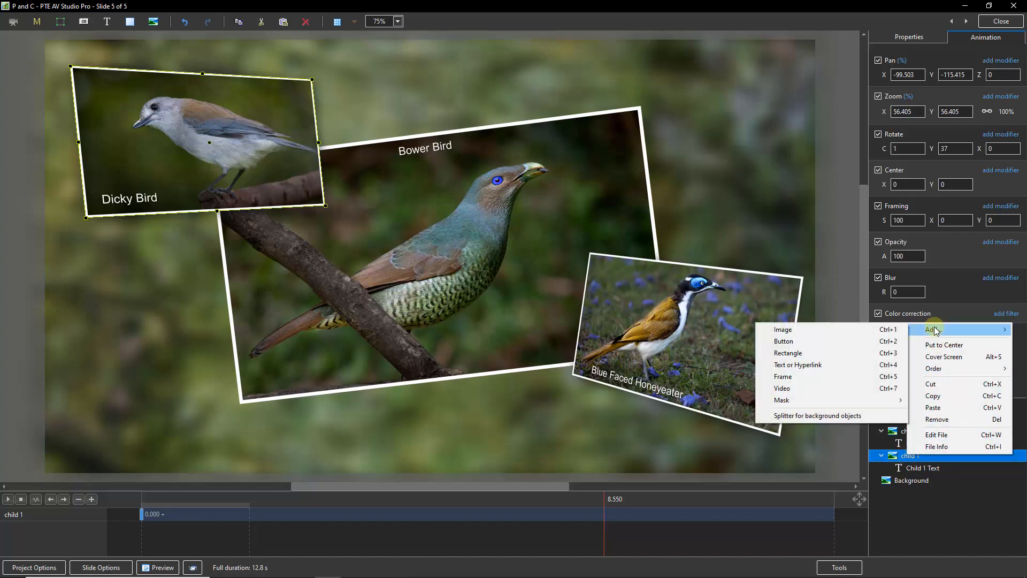
{"action": "left_click", "coordinate": [904, 461]}
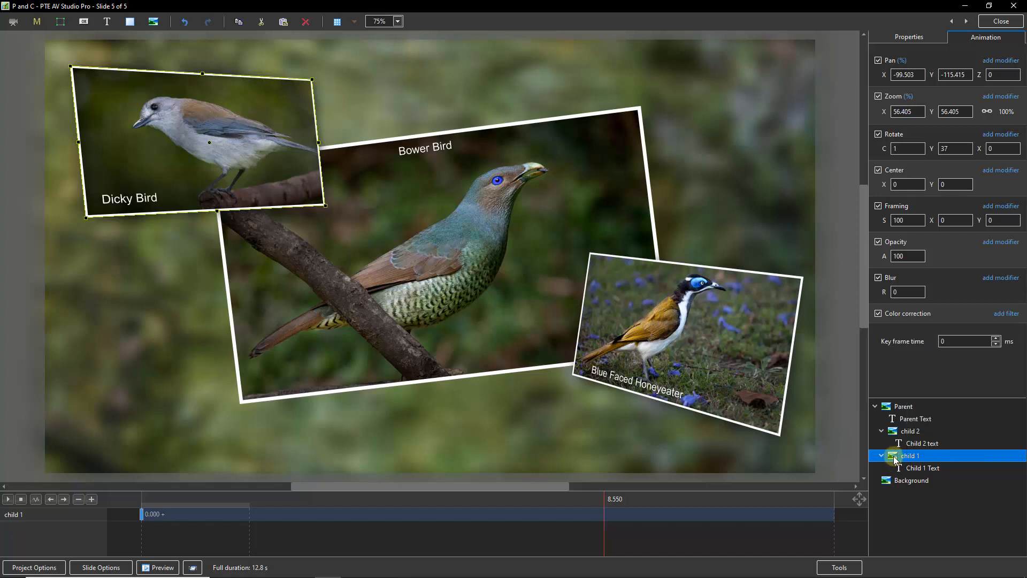
Step: Copy Child 1 Text and paste the copy under the child 1 image as a second text
{"action": "left_click", "coordinate": [921, 469]}
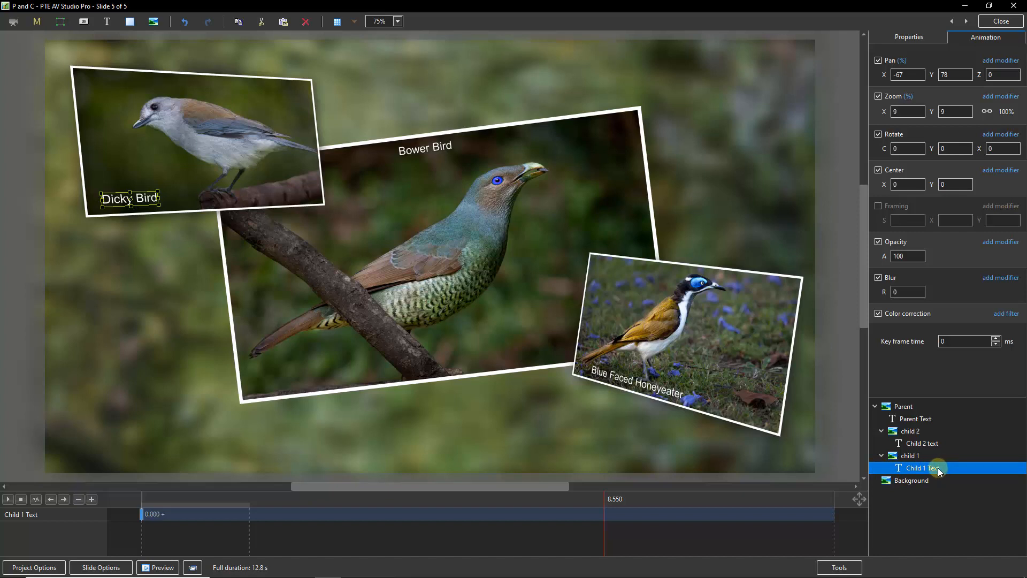
{"action": "right_click", "coordinate": [940, 468]}
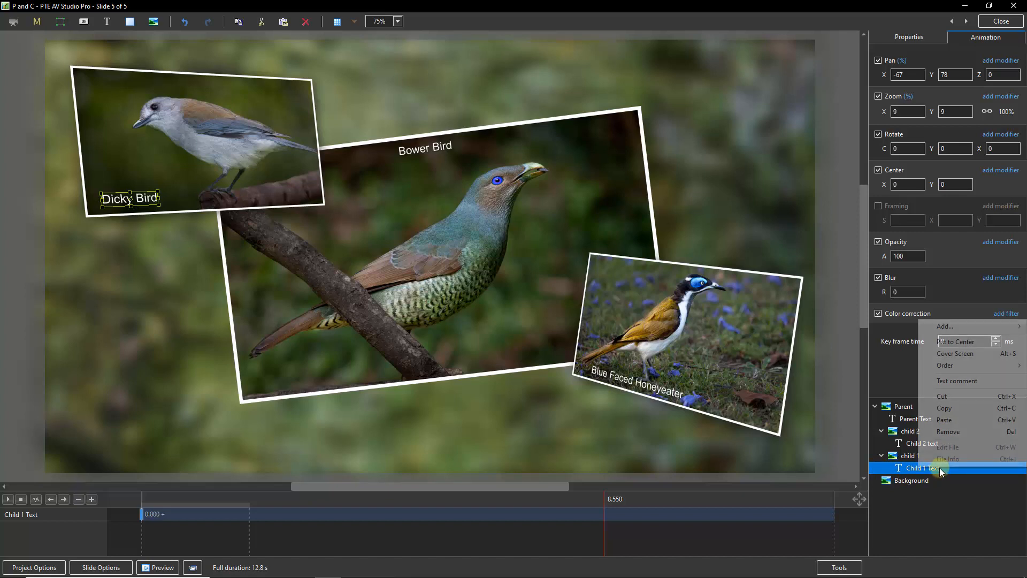
{"action": "left_click", "coordinate": [955, 410]}
{"action": "left_click", "coordinate": [912, 455]}
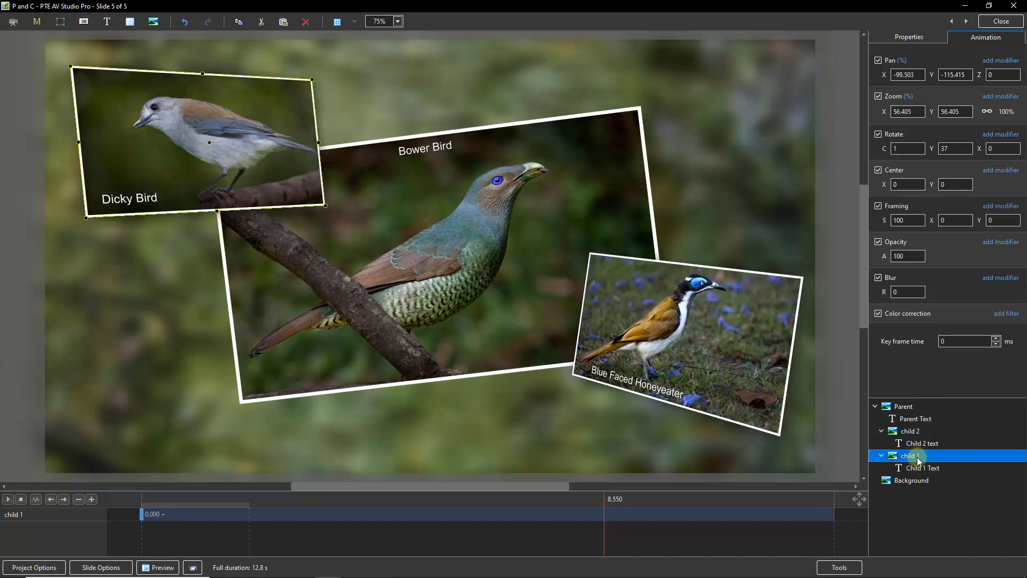
{"action": "right_click", "coordinate": [910, 457]}
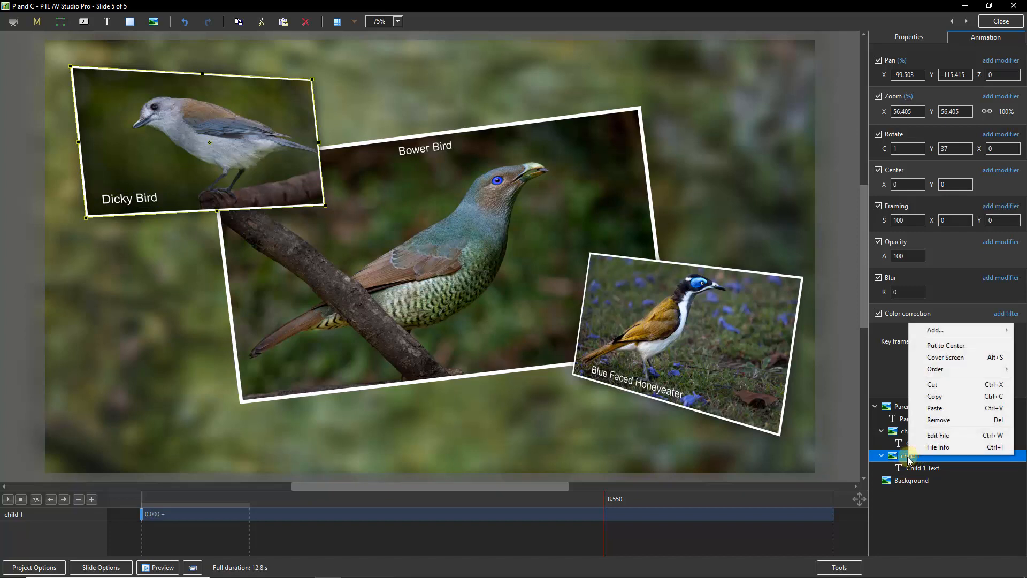
{"action": "left_click", "coordinate": [958, 408]}
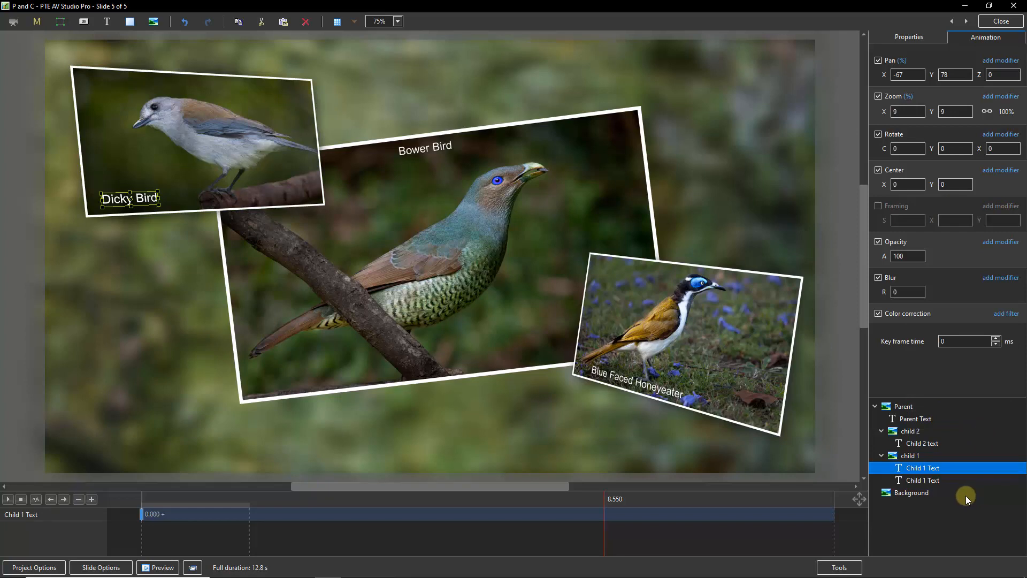
Step: Show the slide at 8.066 s, move the pasted text to Pan X 62, Y -71 and change its wording to "Parent & Child"
{"action": "left_click", "coordinate": [142, 514]}
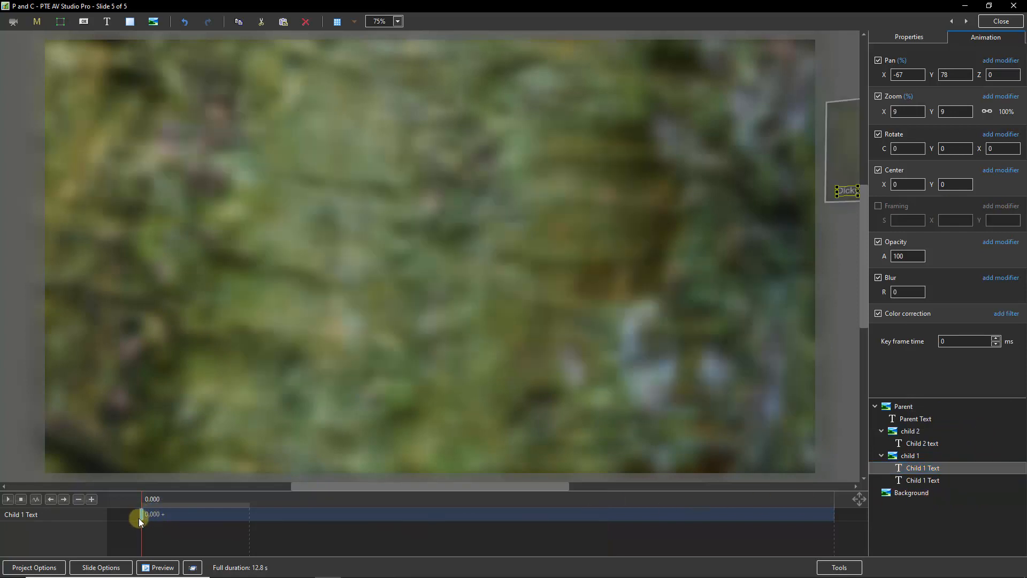
{"action": "left_click_drag", "start_coordinate": [143, 531], "coordinate": [566, 549]}
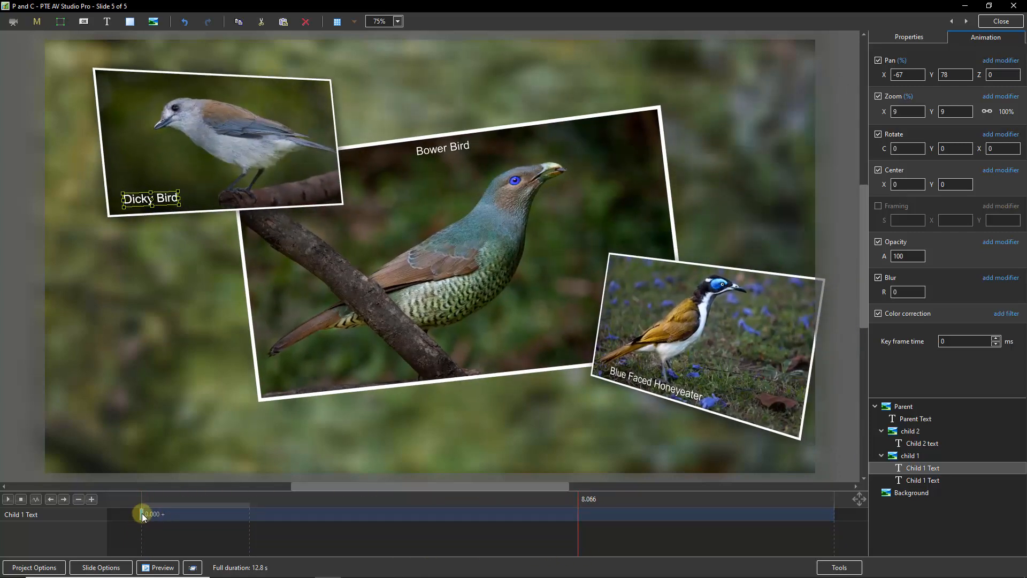
{"action": "left_click_drag", "start_coordinate": [884, 74], "coordinate": [851, 92]}
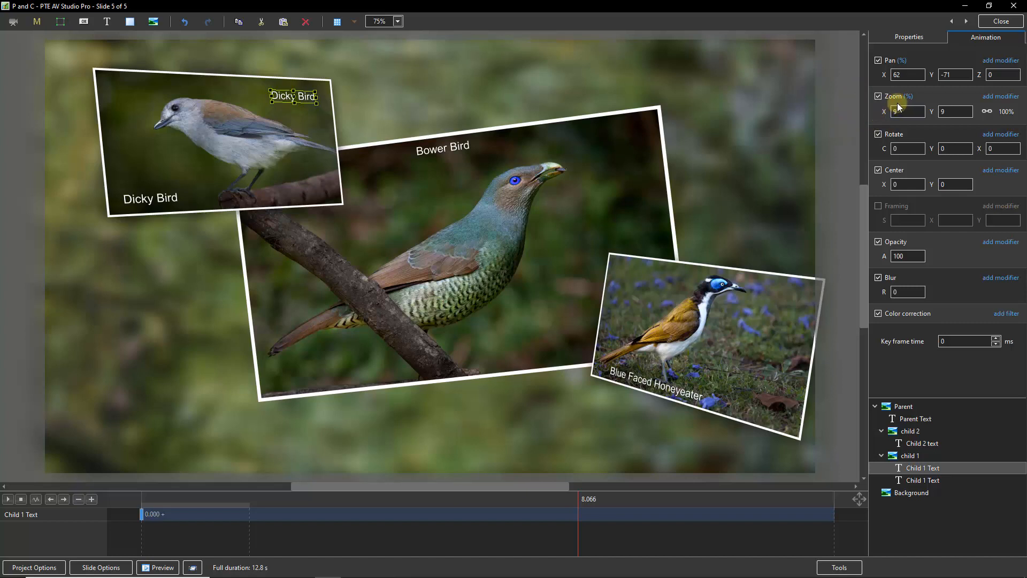
{"action": "left_click", "coordinate": [911, 38]}
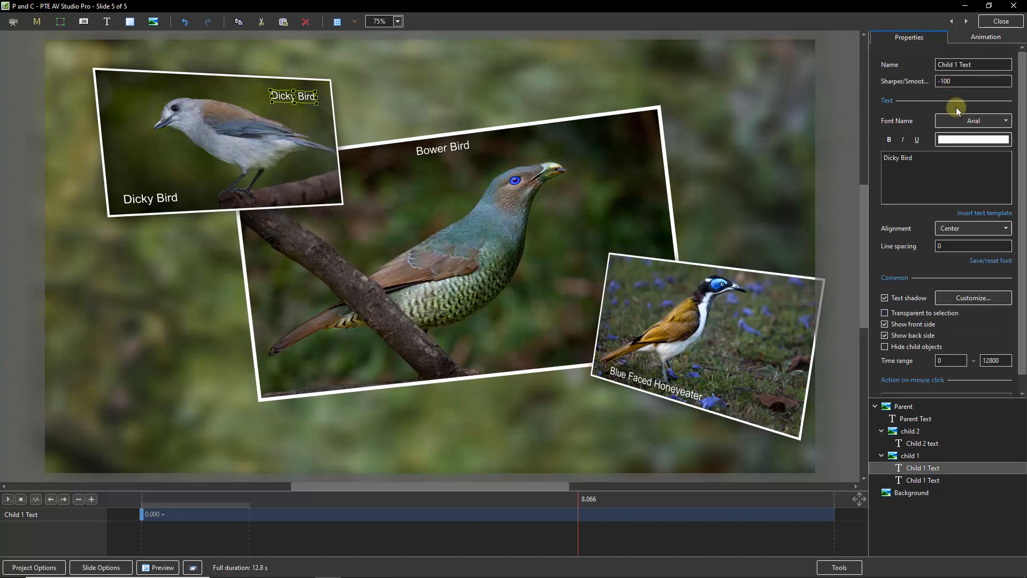
{"action": "left_click_drag", "start_coordinate": [927, 159], "coordinate": [869, 156]}
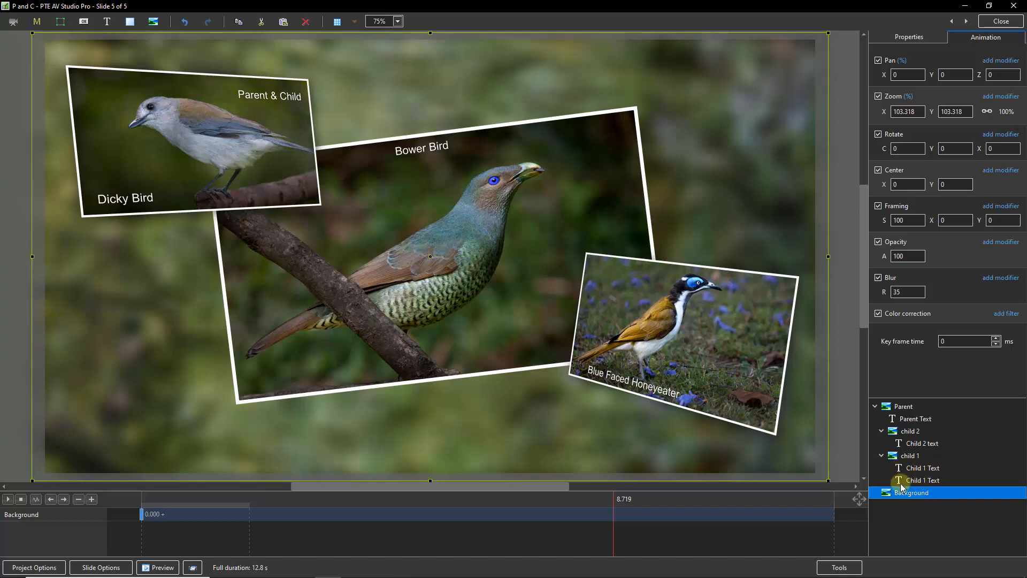
Step: Rotate the child 1 image together with its texts to C -8, Y 53 and X -33
{"action": "left_click", "coordinate": [908, 456]}
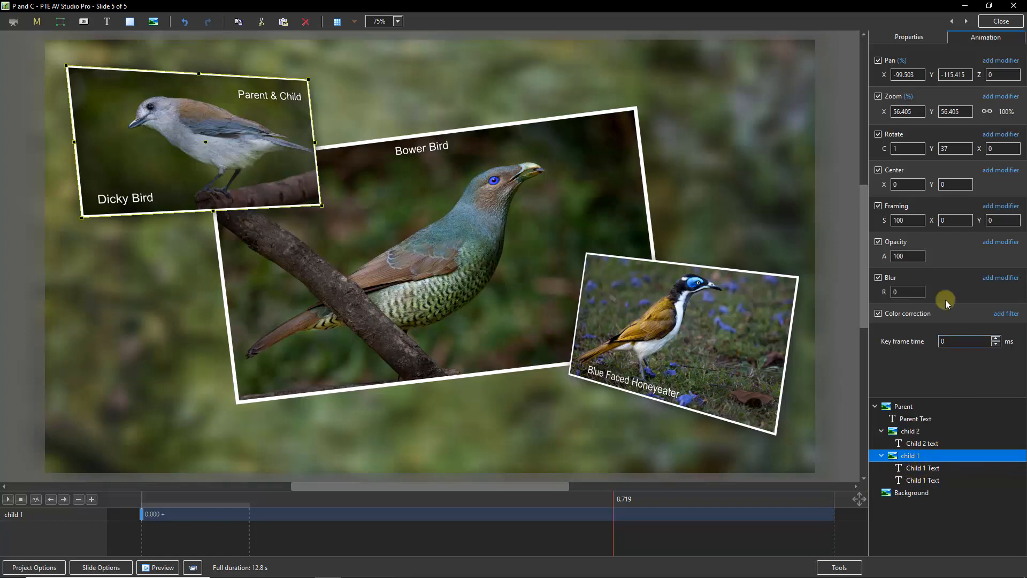
{"action": "left_click", "coordinate": [897, 171]}
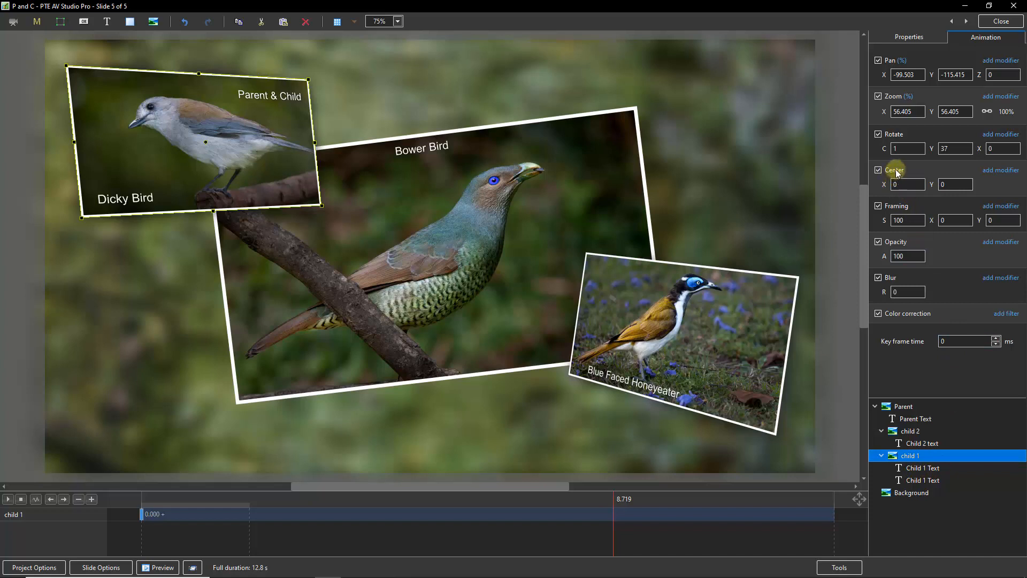
{"action": "left_click_drag", "start_coordinate": [886, 149], "coordinate": [950, 154]}
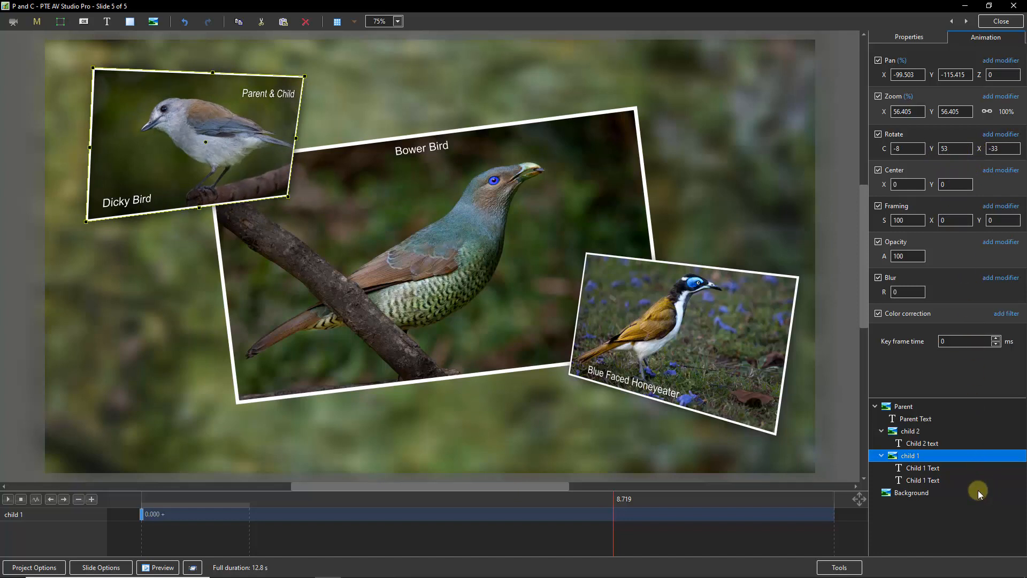